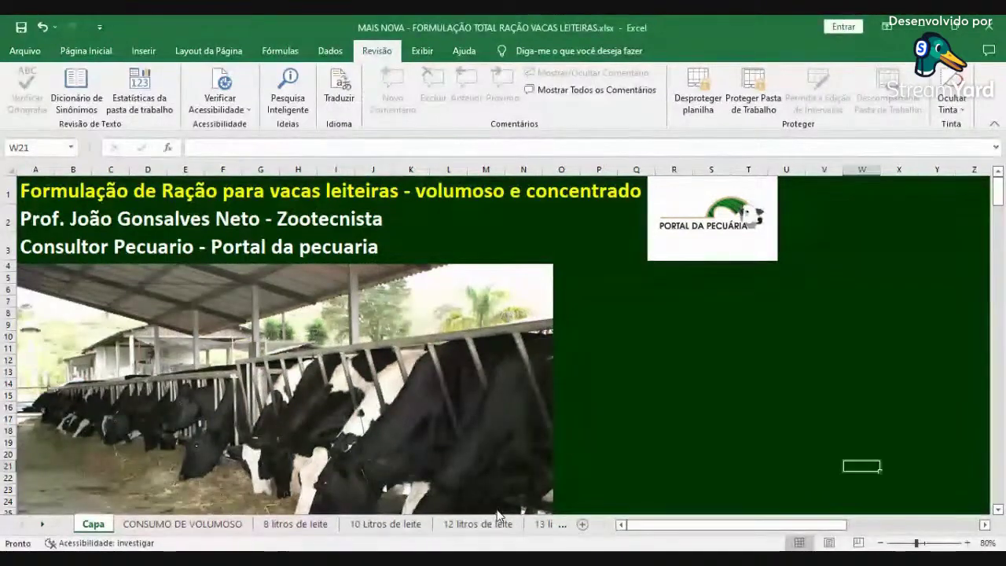
# - Open the 12 litros de leite sheet and review the body-weight categories from 350 to 550 kg in the nutritional requirements table
pyautogui.click(476, 524)
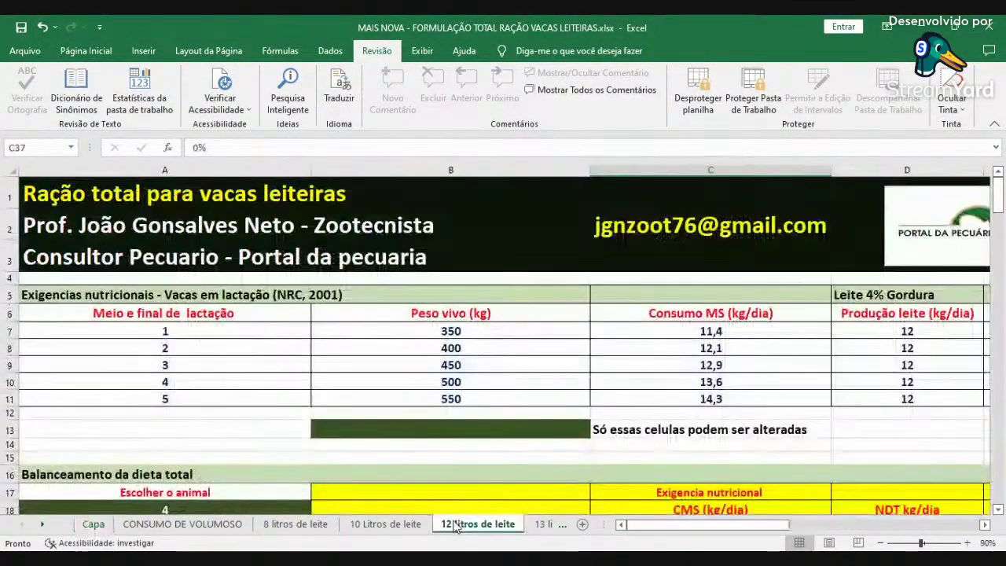
pyautogui.scroll(-2, 183, 417)
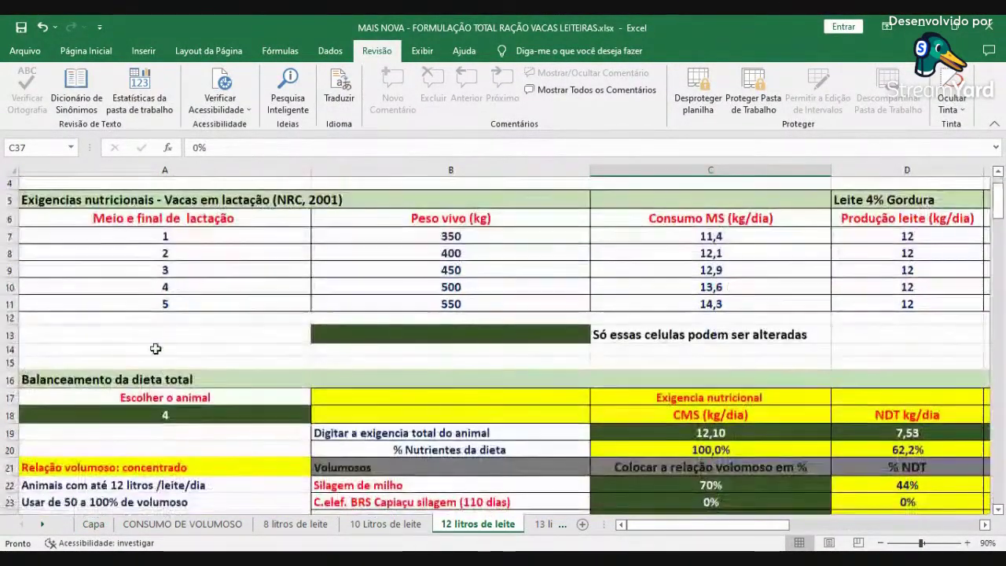
pyautogui.scroll(2, 363, 301)
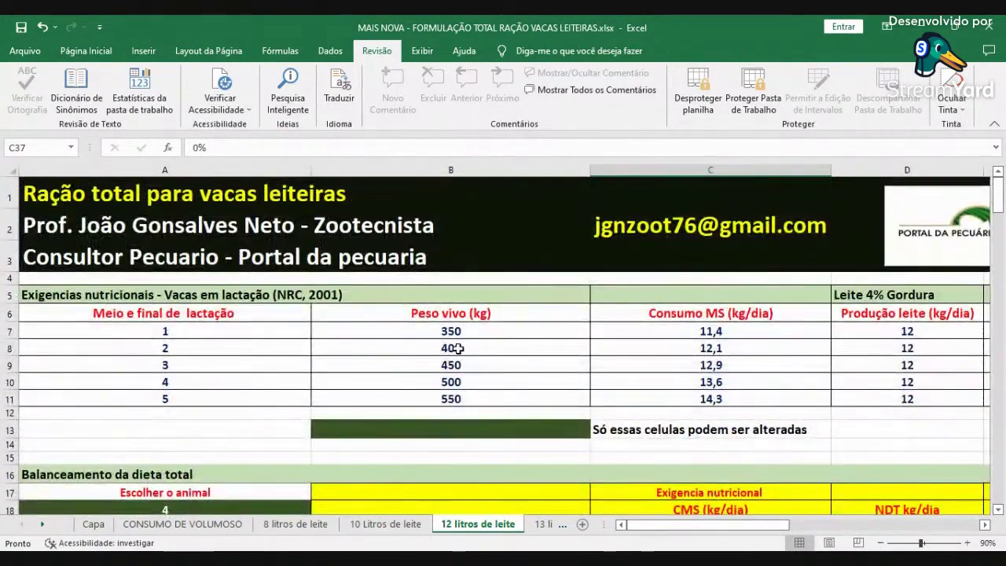
pyautogui.click(499, 337)
pyautogui.click(504, 354)
pyautogui.click(504, 364)
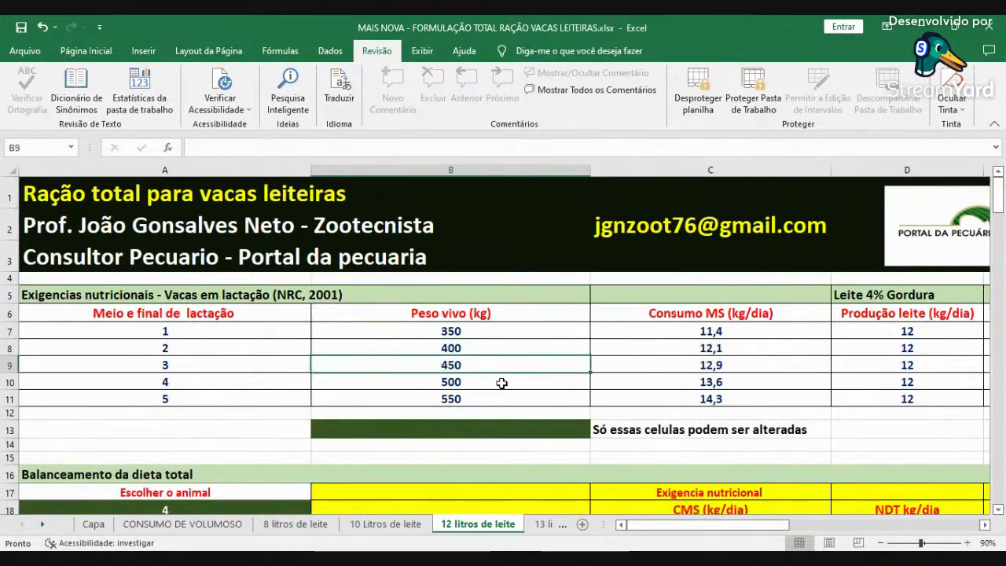
pyautogui.click(502, 384)
pyautogui.click(505, 399)
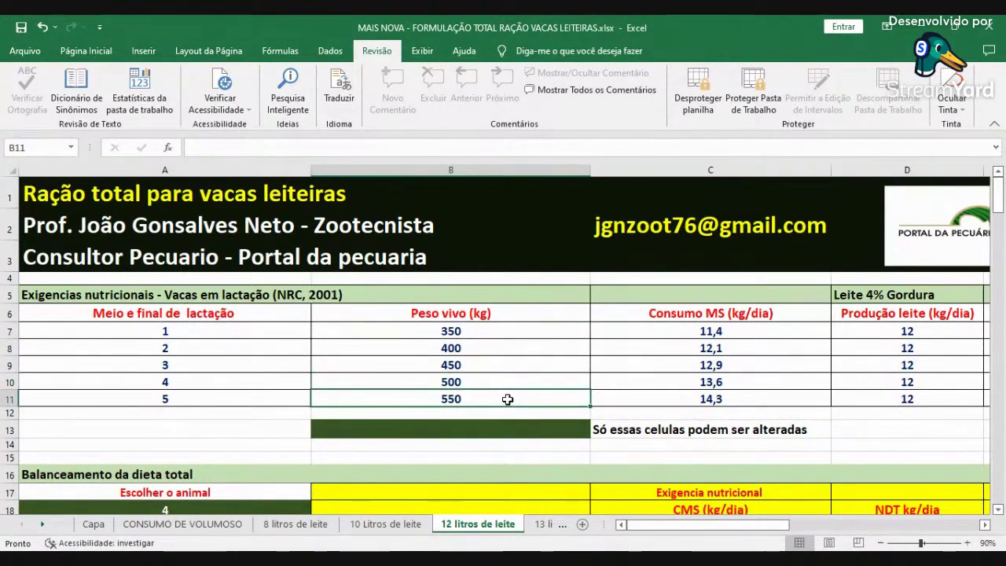
pyautogui.scroll(-1, 507, 401)
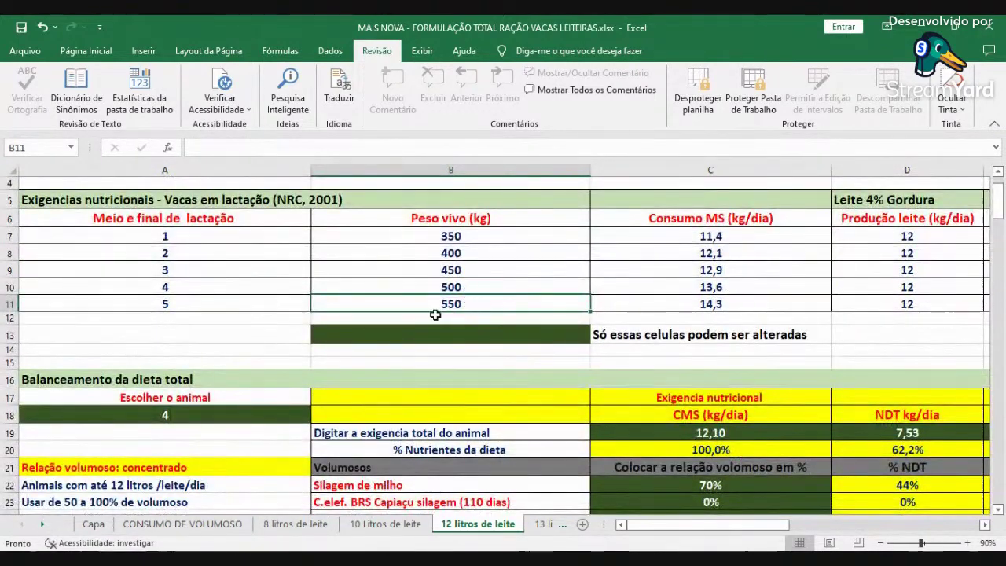
# - Copy the daily nutritional requirements, CMS through P (F10:K10), of animal 4 weighing 500 kg
pyautogui.click(194, 421)
pyautogui.click(515, 289)
pyautogui.press('Right')
pyautogui.press('Right')
pyautogui.press('Right')
pyautogui.press('Right')
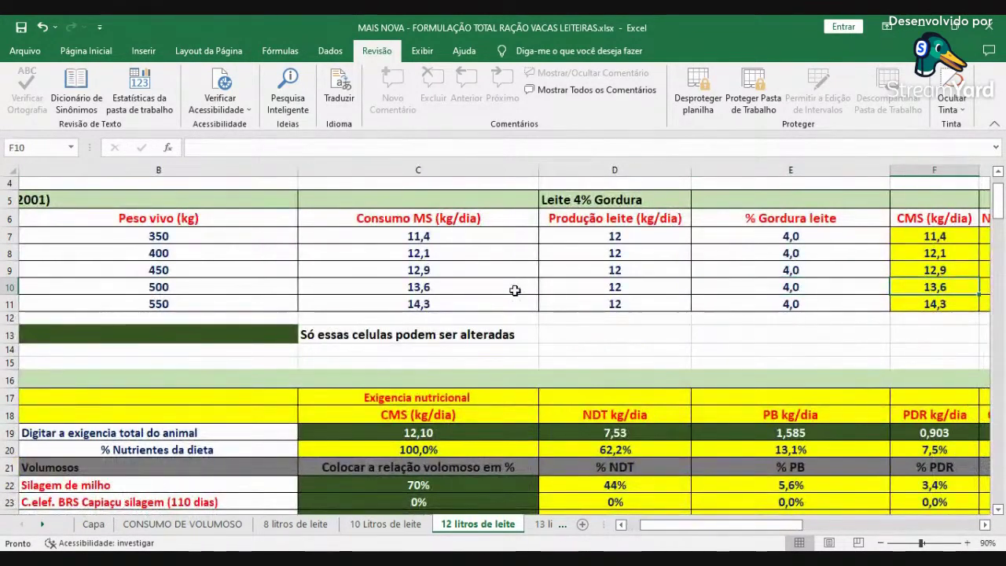
pyautogui.hotkey('shift', 'Right')
pyautogui.hotkey('shift', 'Right')
pyautogui.hotkey('shift', 'Right')
pyautogui.hotkey('shift', 'Right')
pyautogui.hotkey('shift', 'Right')
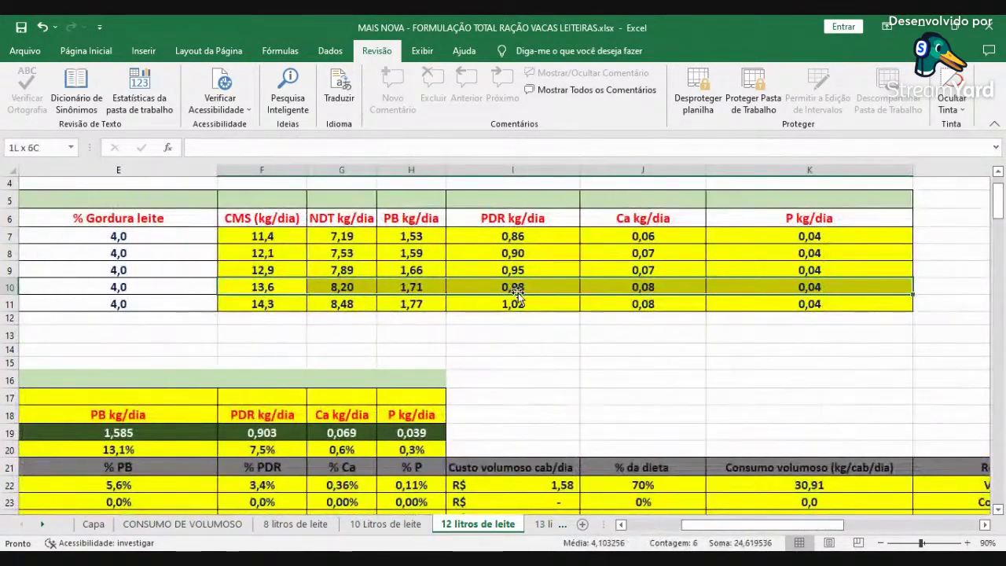
pyautogui.rightClick(279, 287)
pyautogui.click(316, 264)
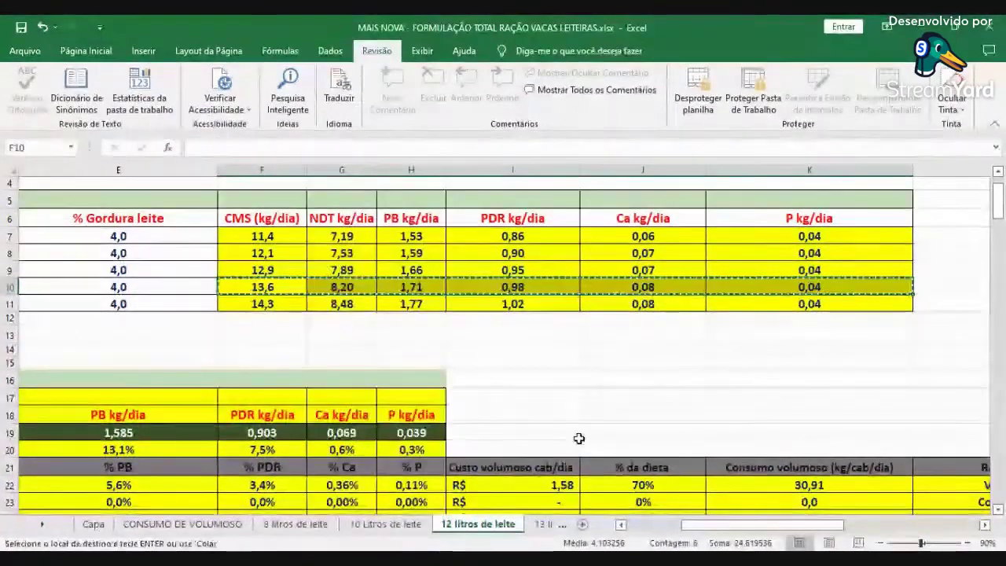
# - Paste the copied requirements as values into the Digitar a exigencia total do animal row, starting at C19
pyautogui.hscroll(-2, 625, 526)
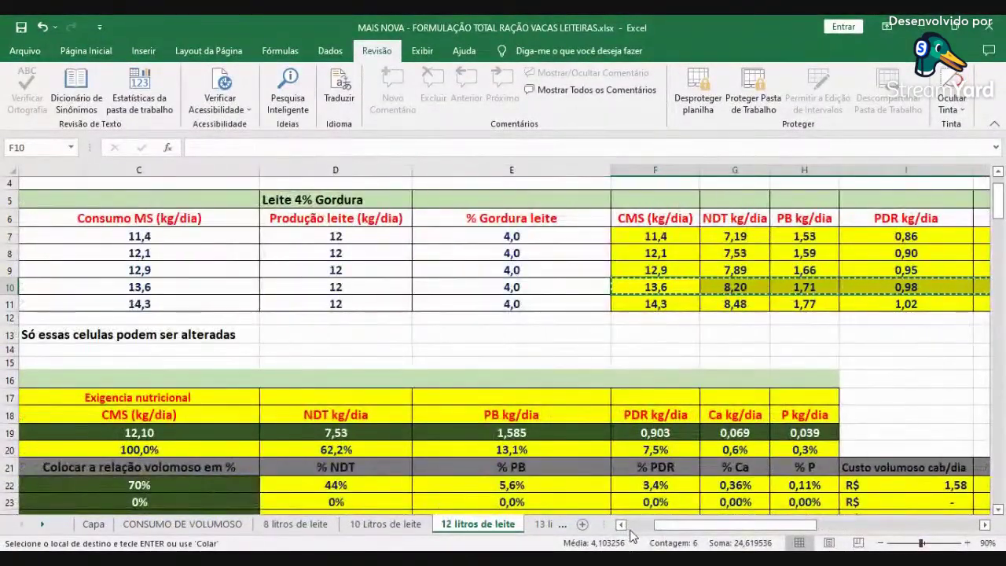
pyautogui.hscroll(-2, 627, 533)
pyautogui.rightClick(703, 432)
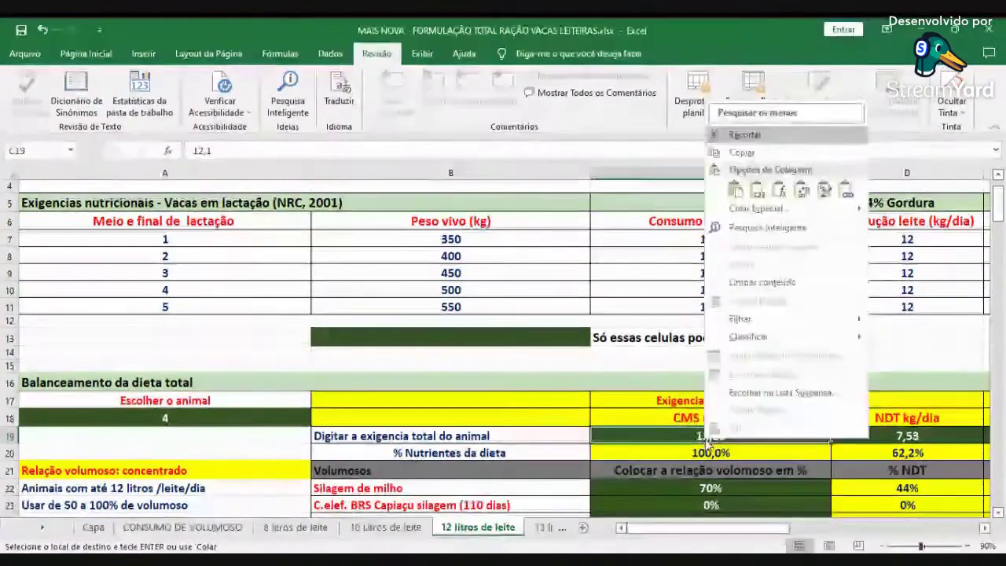
pyautogui.click(761, 191)
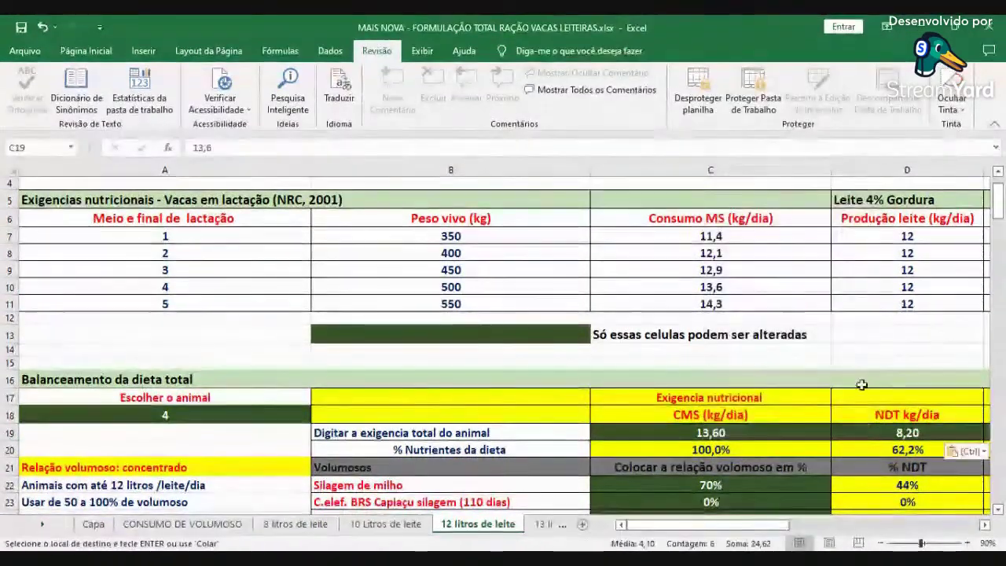
# - Examine the animal's daily requirements for CMS, NDT, PB, PDR, Ca and P and the corresponding % Nutrientes da dieta row
pyautogui.scroll(-1, 810, 427)
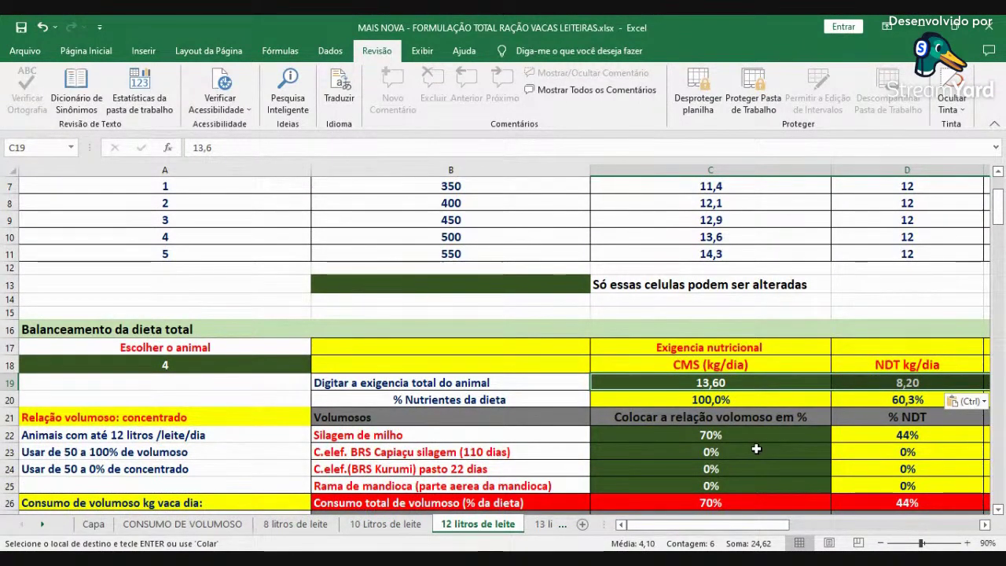
pyautogui.click(984, 524)
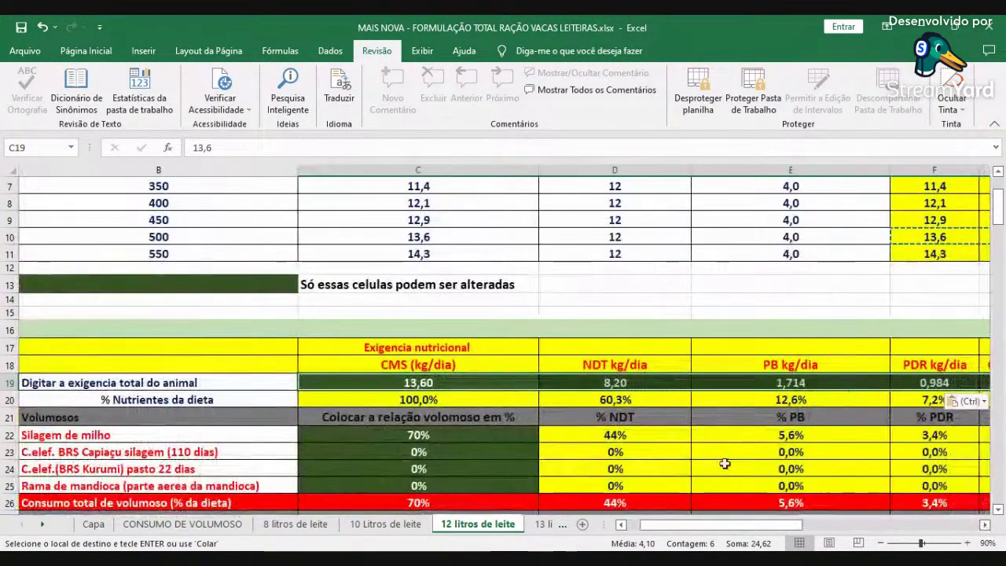
pyautogui.click(603, 366)
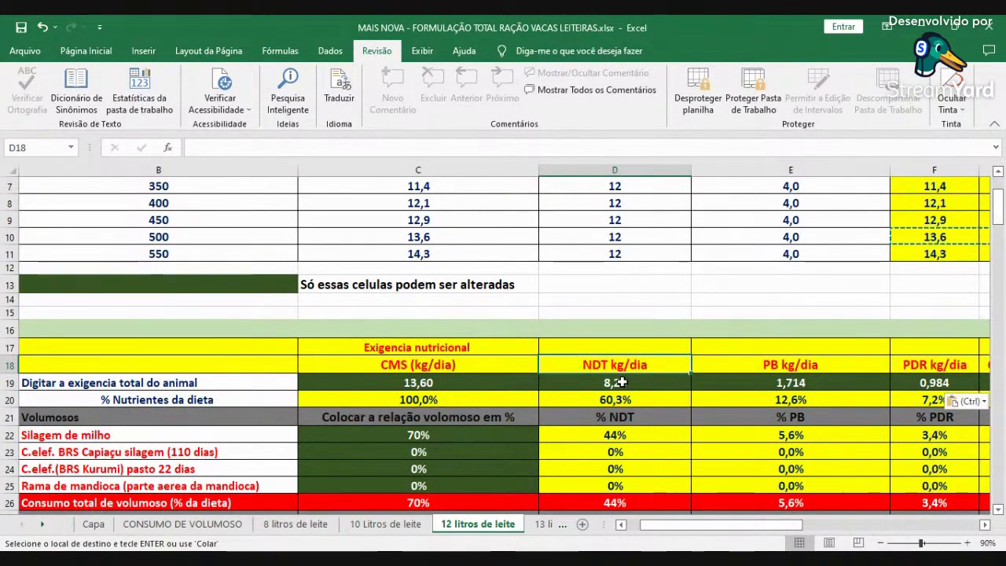
pyautogui.click(756, 364)
pyautogui.click(983, 523)
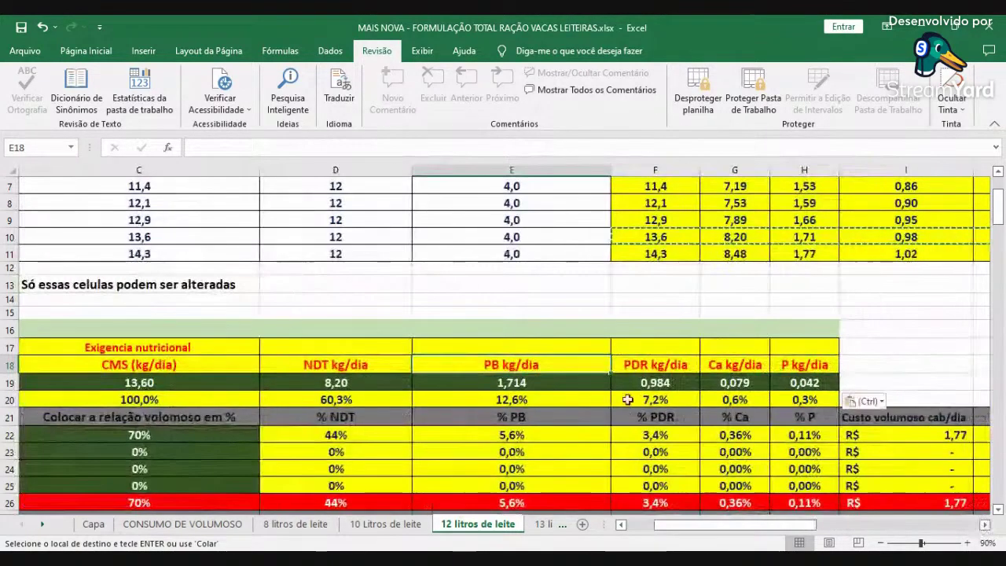
pyautogui.click(649, 368)
pyautogui.click(750, 367)
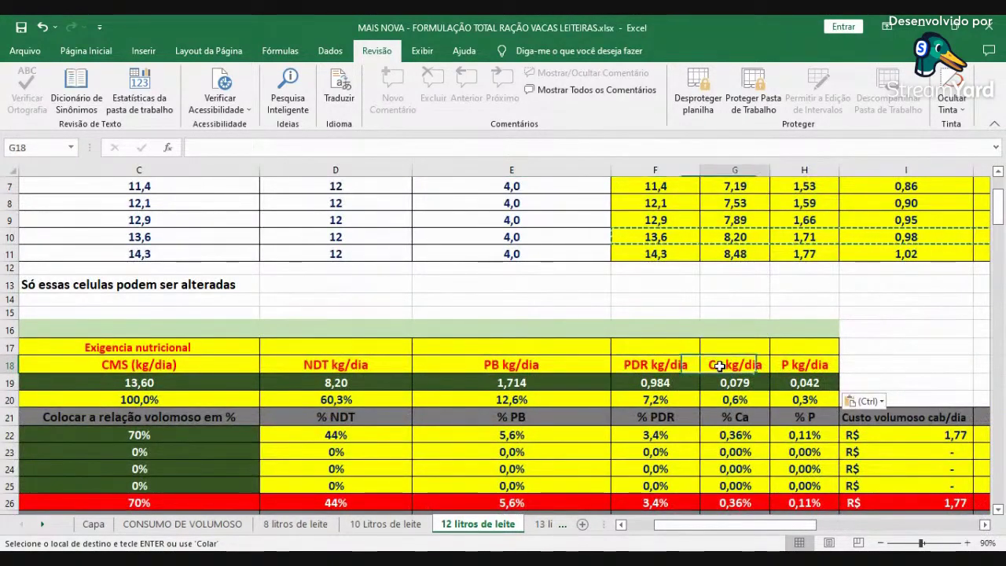
pyautogui.click(788, 366)
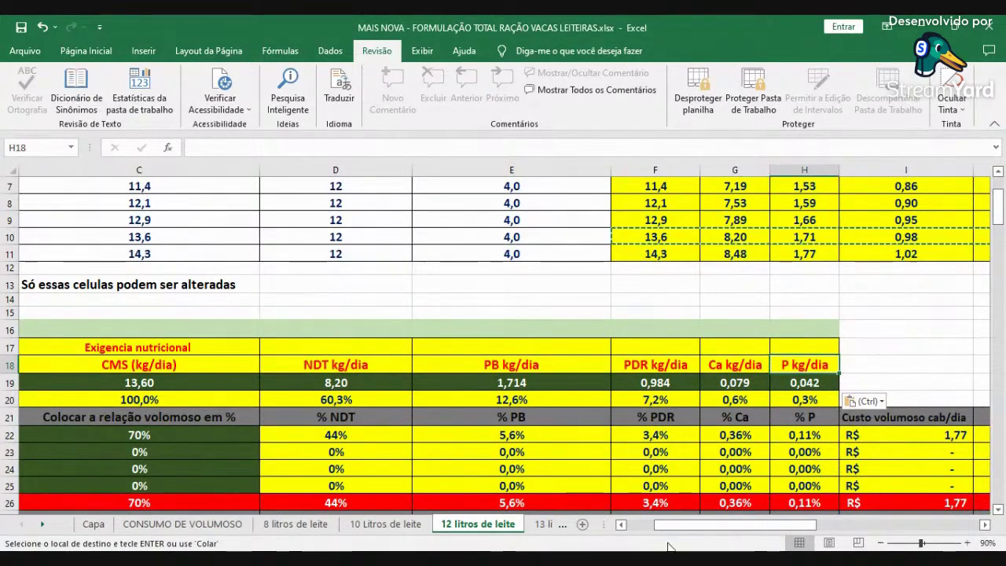
pyautogui.click(620, 524)
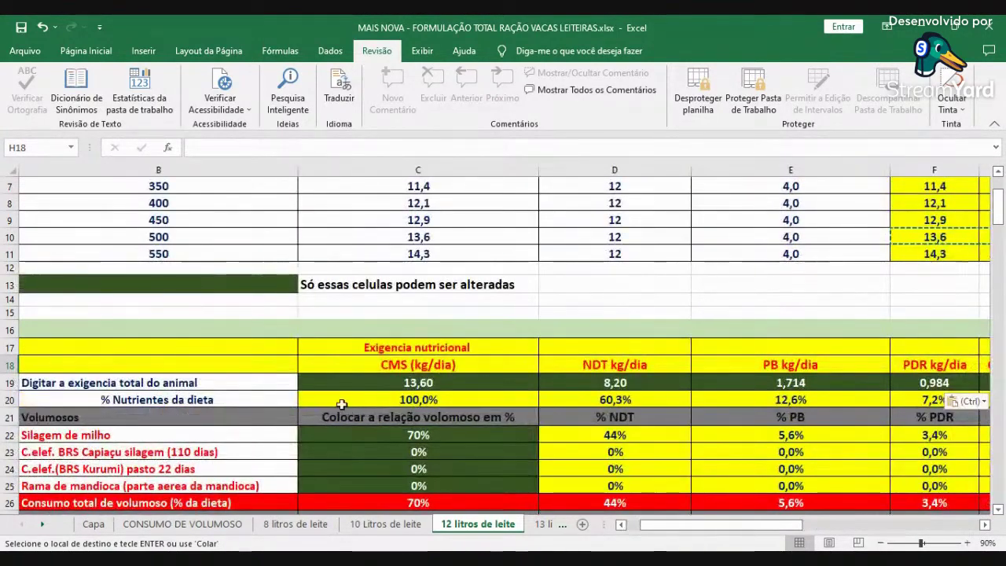
pyautogui.click(400, 400)
pyautogui.click(621, 399)
pyautogui.click(738, 401)
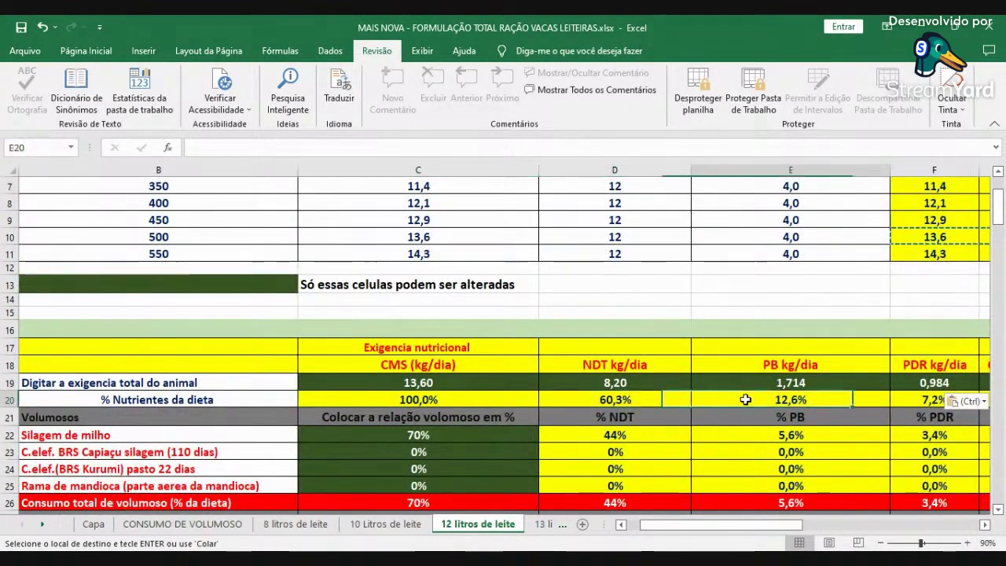
# - Review the forage-to-concentrate guidance, the Silagem de milho share and the concentrate percentage in the diet balancing table
pyautogui.scroll(-2, 590, 464)
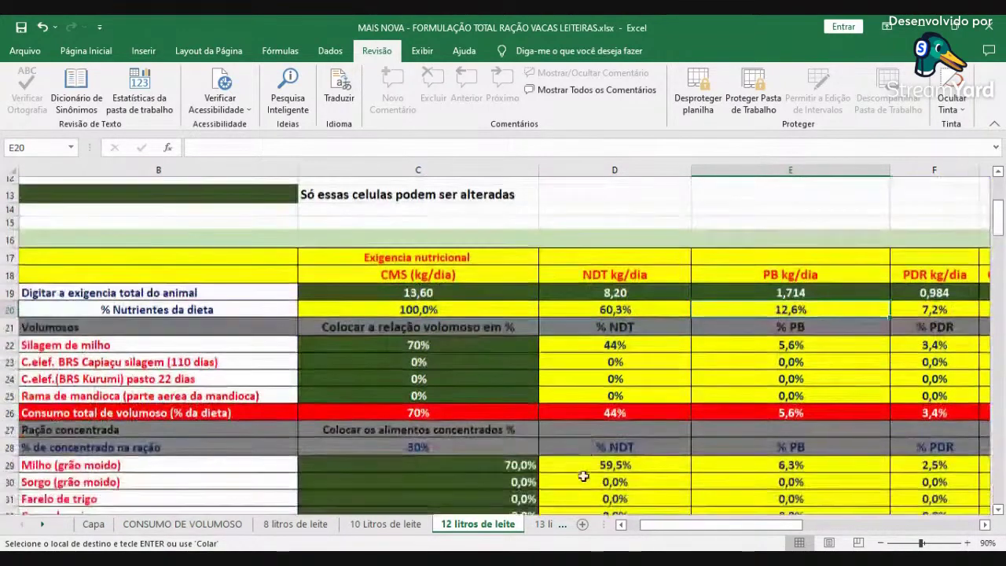
pyautogui.click(620, 524)
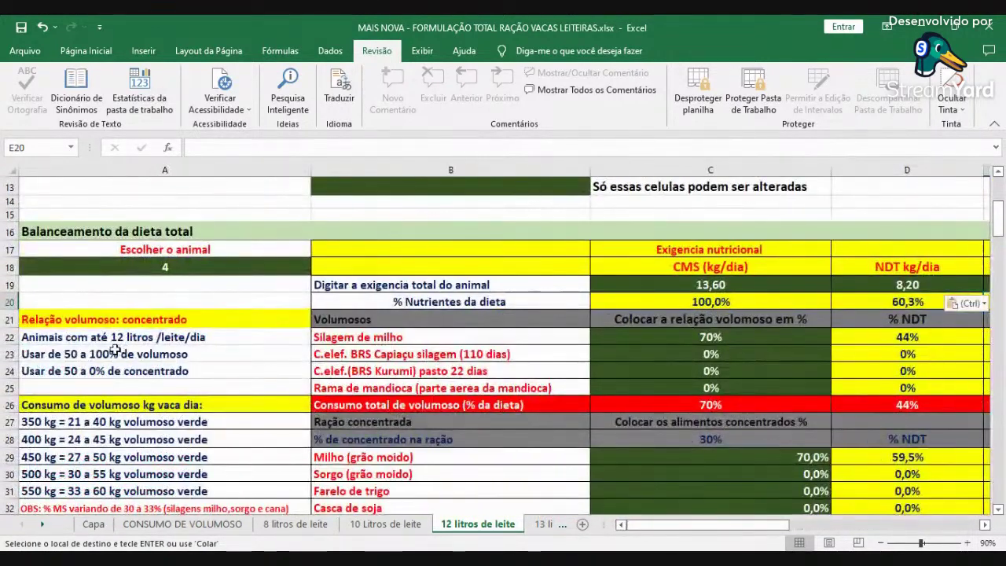
pyautogui.click(425, 342)
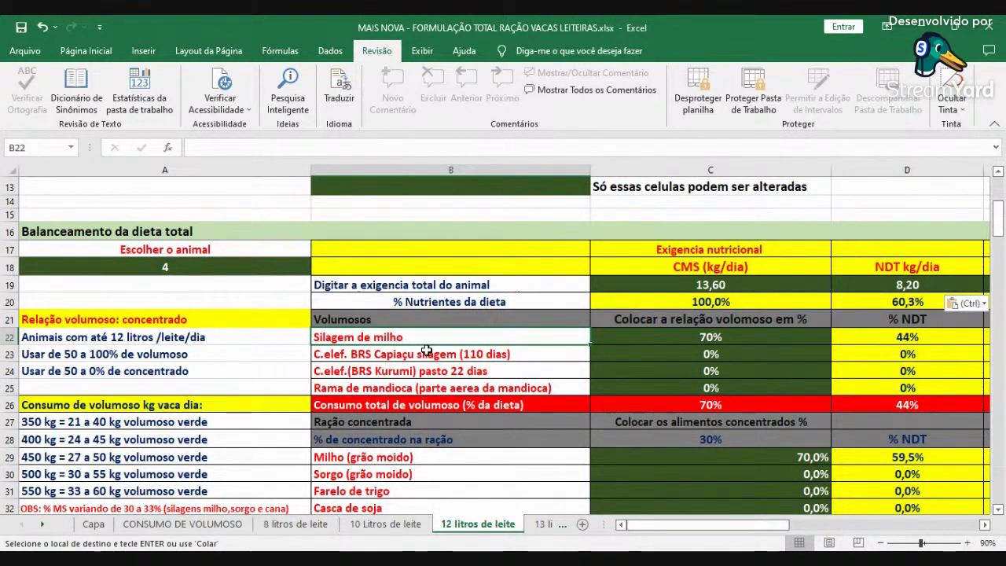
pyautogui.click(737, 334)
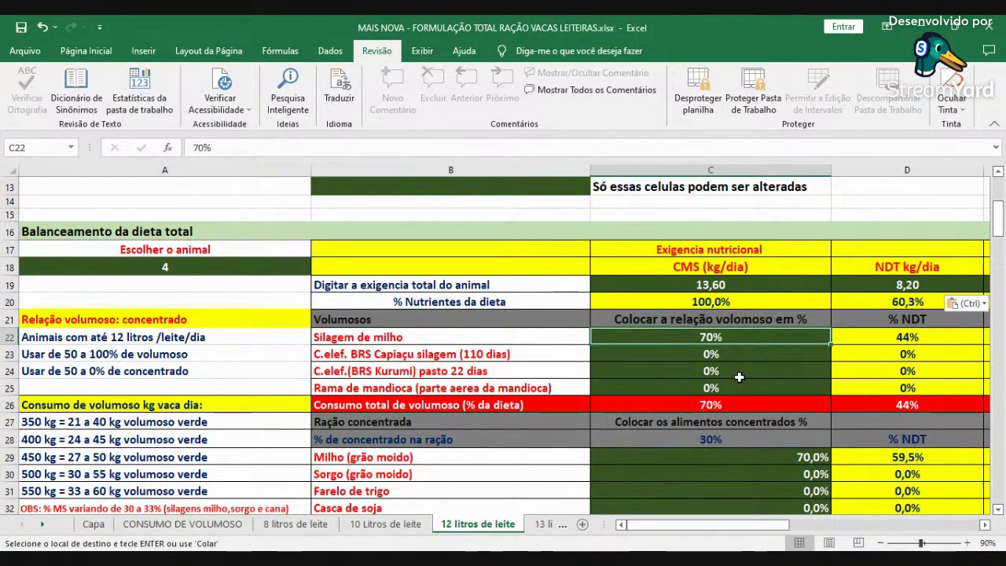
pyautogui.moveTo(711, 428); pyautogui.dragTo(710, 442)
# - Clear the Silagem de milho share in C22, re-enter it as 70%, and check the resulting Consumo volumoso
pyautogui.click(735, 337)
pyautogui.press('Return')
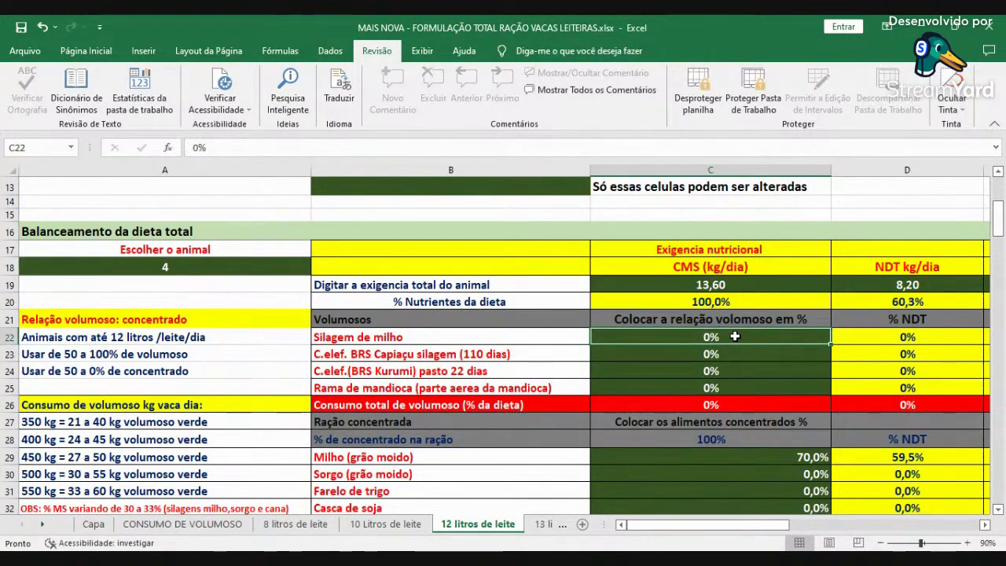
pyautogui.write('70')
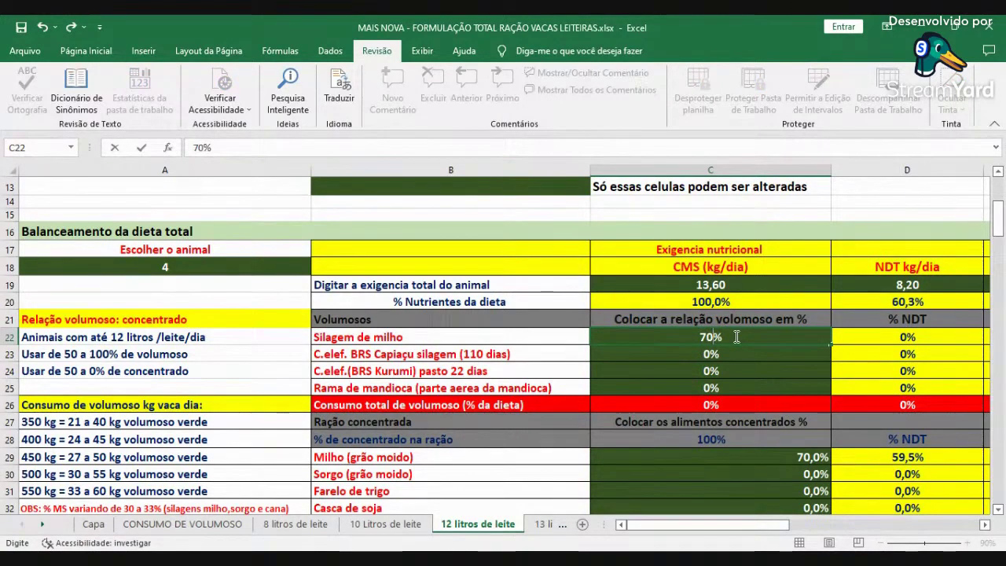
pyautogui.press('Tab')
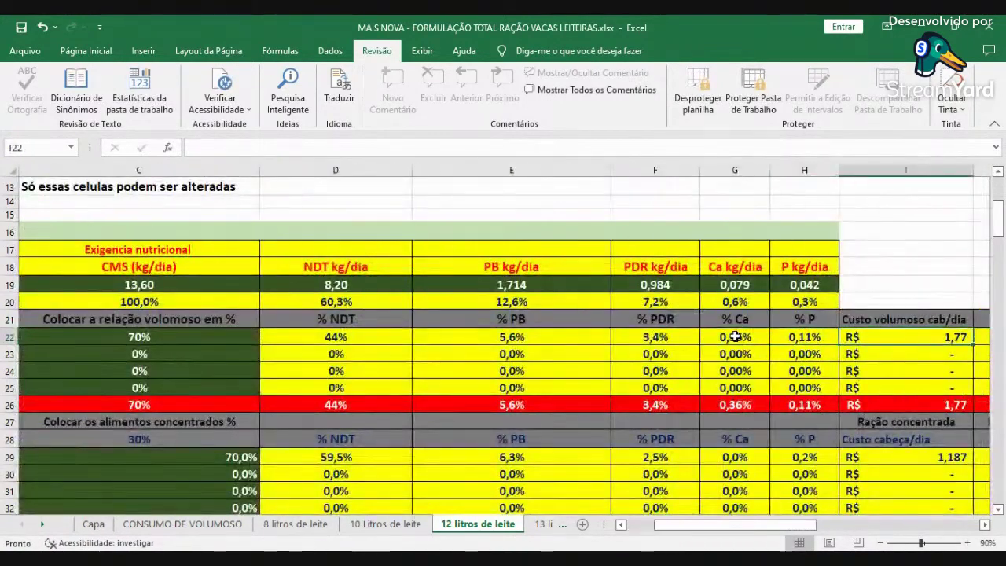
pyautogui.press('Tab')
pyautogui.press('Tab')
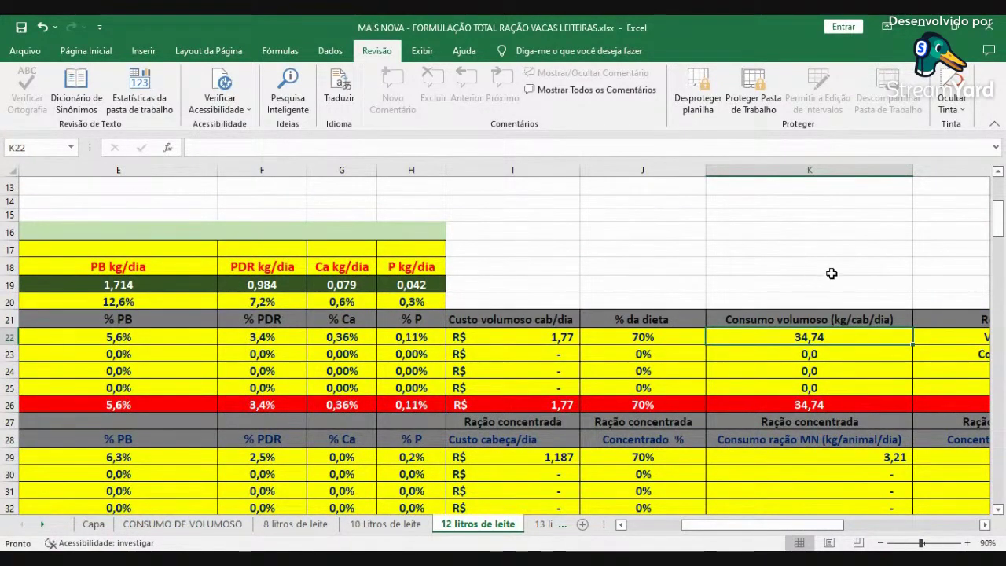
# - Check the corn silage green-matter intake for a 500 kg cow on the CONSUMO DE VOLUMOSO sheet
pyautogui.click(183, 523)
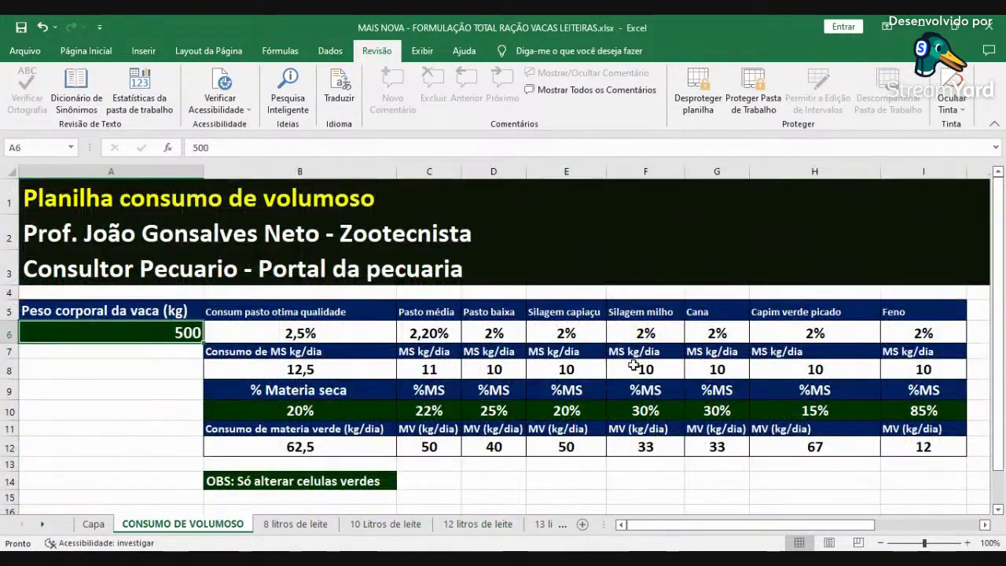
pyautogui.click(643, 452)
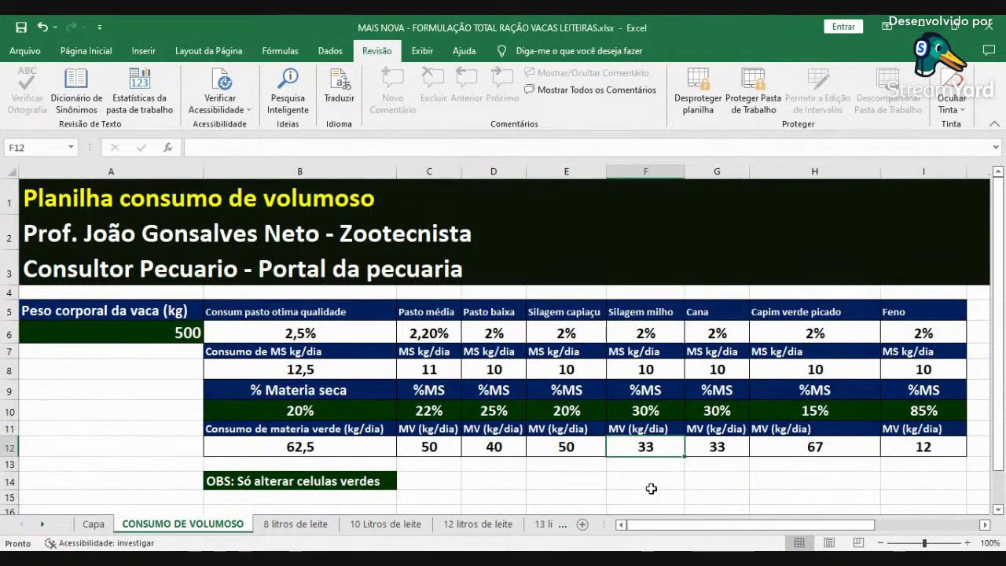
# - Set the Silagem de milho share on the 12 litros de leite sheet to 65% and check its daily forage consumption
pyautogui.click(471, 524)
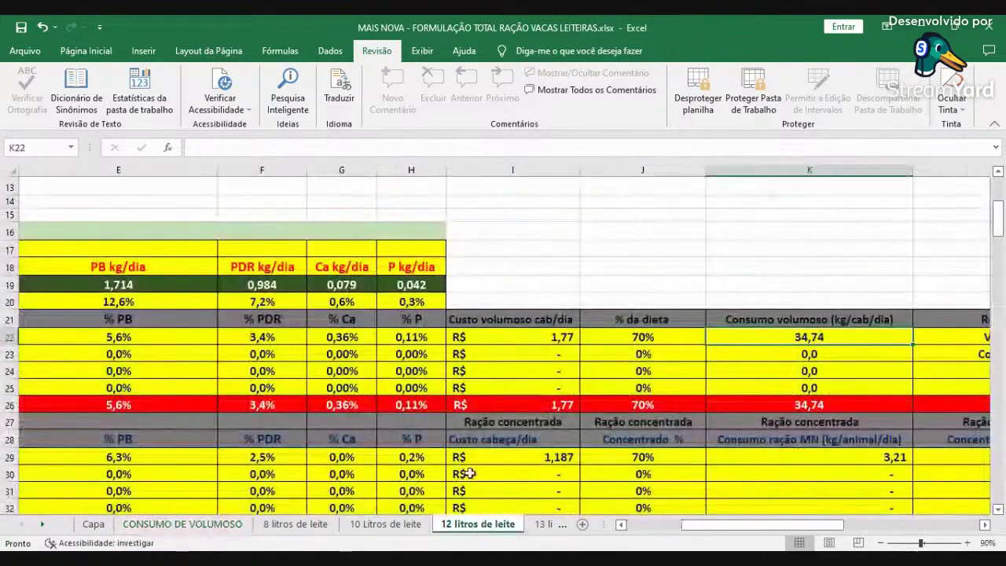
pyautogui.click(649, 524)
pyautogui.click(718, 336)
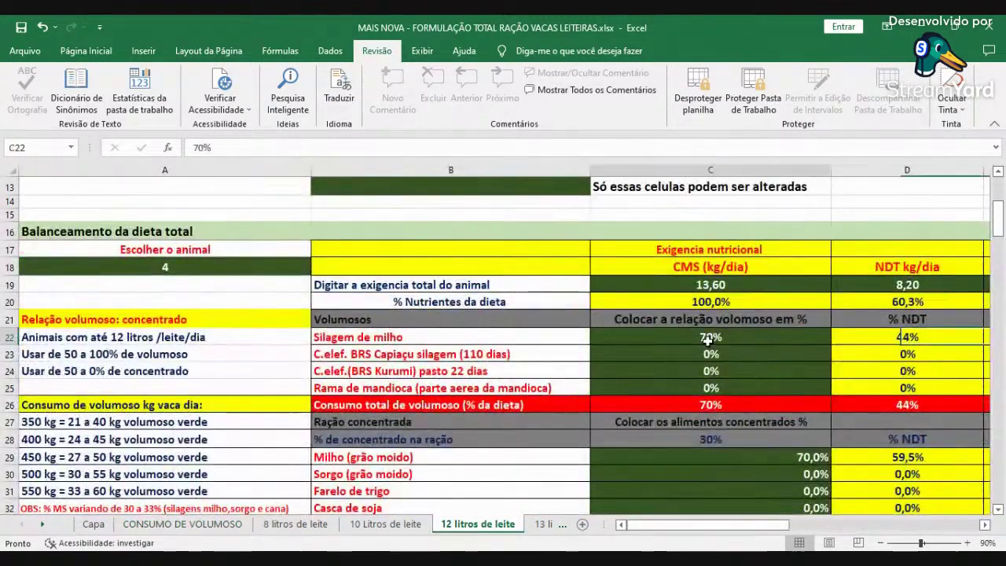
pyautogui.write('65')
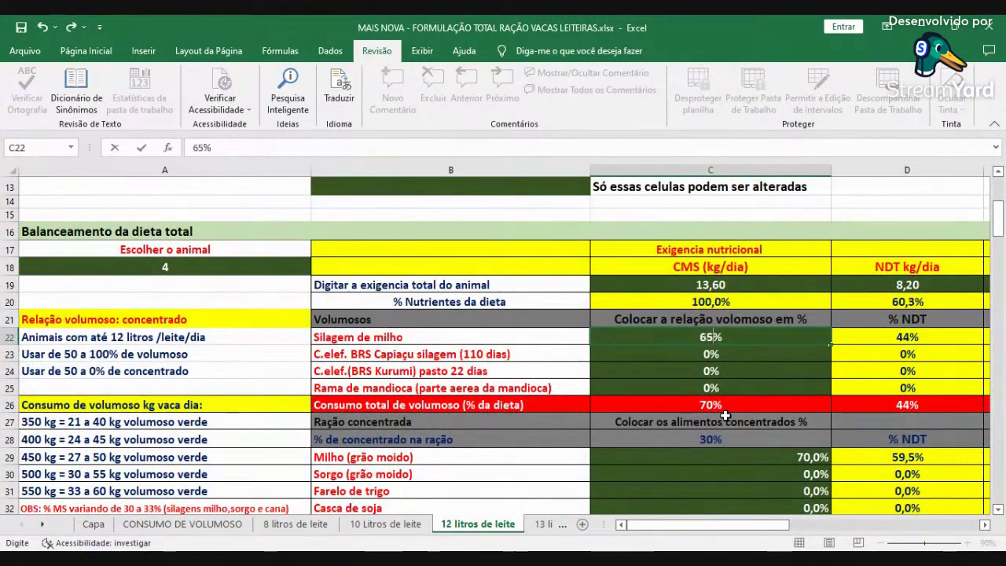
pyautogui.press('Tab')
pyautogui.press('Tab')
pyautogui.press('Tab')
pyautogui.press('Tab')
pyautogui.press('Tab')
pyautogui.press('Tab')
pyautogui.press('Tab')
pyautogui.press('Tab')
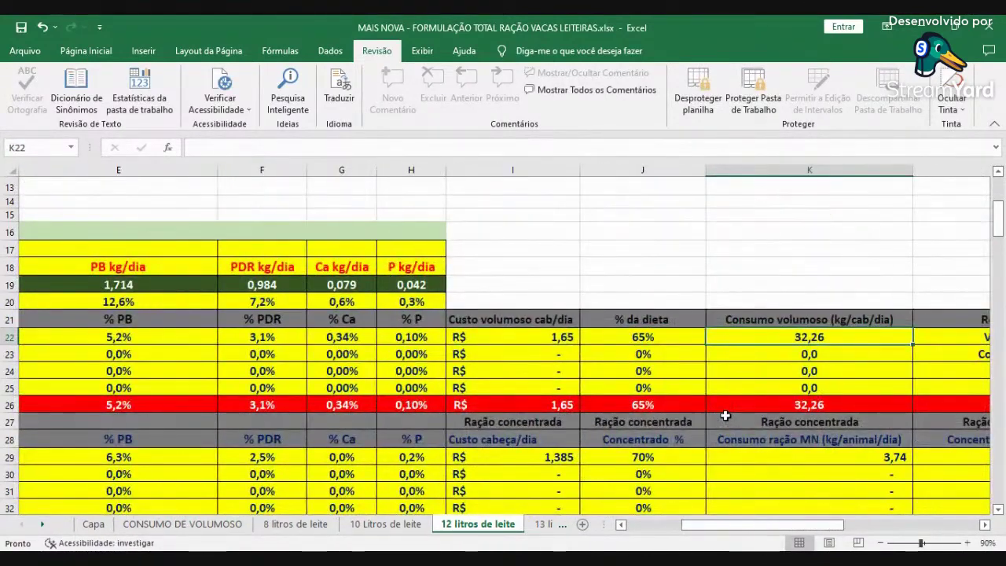
pyautogui.hotkey('shift', 'Tab')
pyautogui.hotkey('shift', 'Tab')
pyautogui.hotkey('shift', 'Tab')
pyautogui.hotkey('shift', 'Tab')
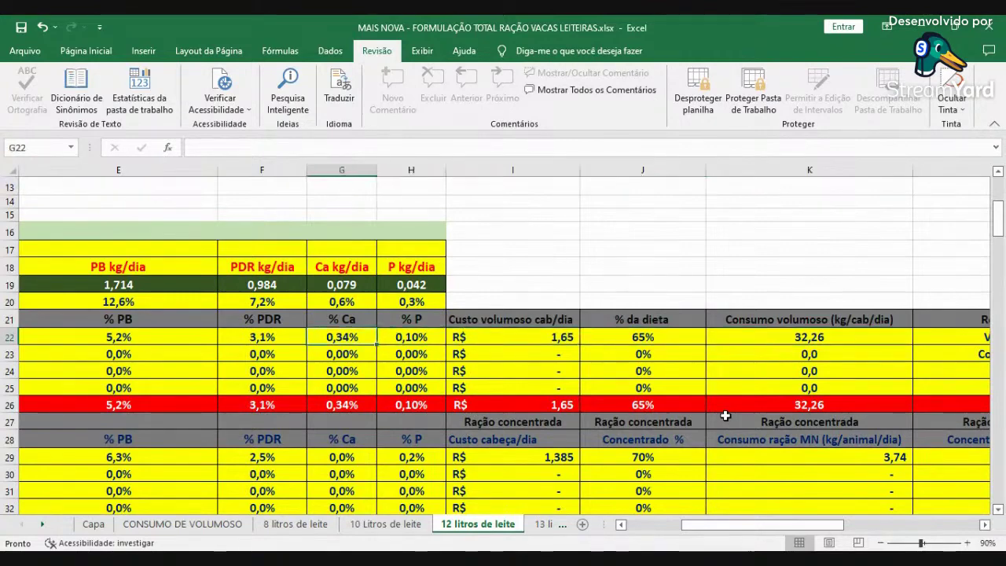
# - Check the cow's body weight and the sugarcane green-matter intake on the CONSUMO DE VOLUMOSO sheet
pyautogui.hotkey('shift', 'Tab')
pyautogui.hotkey('shift', 'Tab')
pyautogui.hotkey('shift', 'Tab')
pyautogui.hotkey('shift', 'Tab')
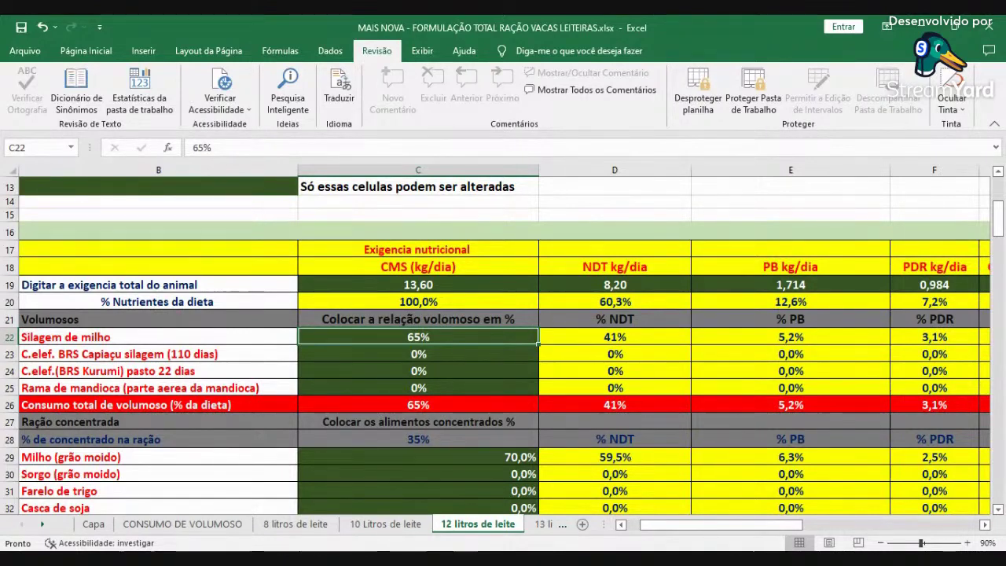
pyautogui.click(621, 525)
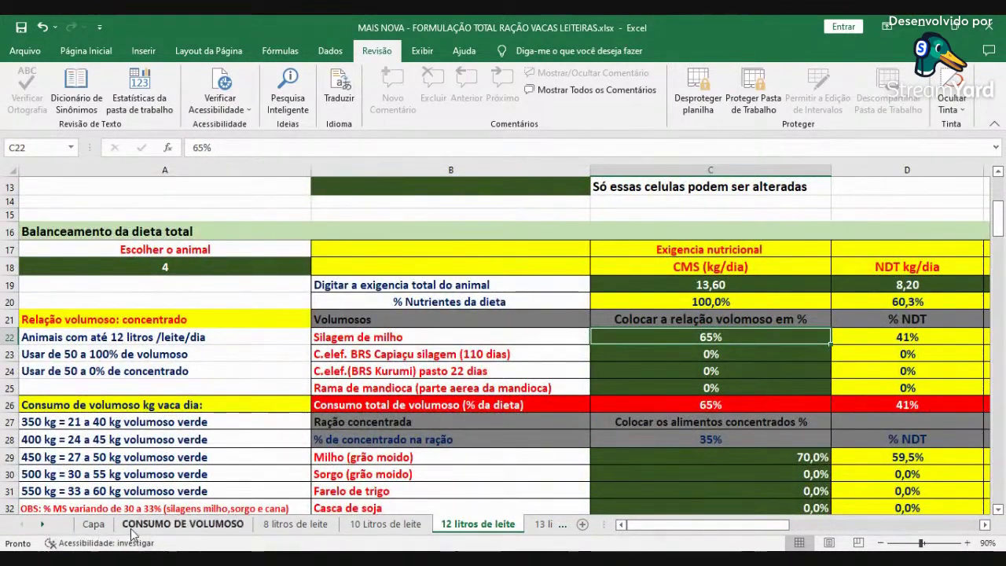
pyautogui.click(180, 525)
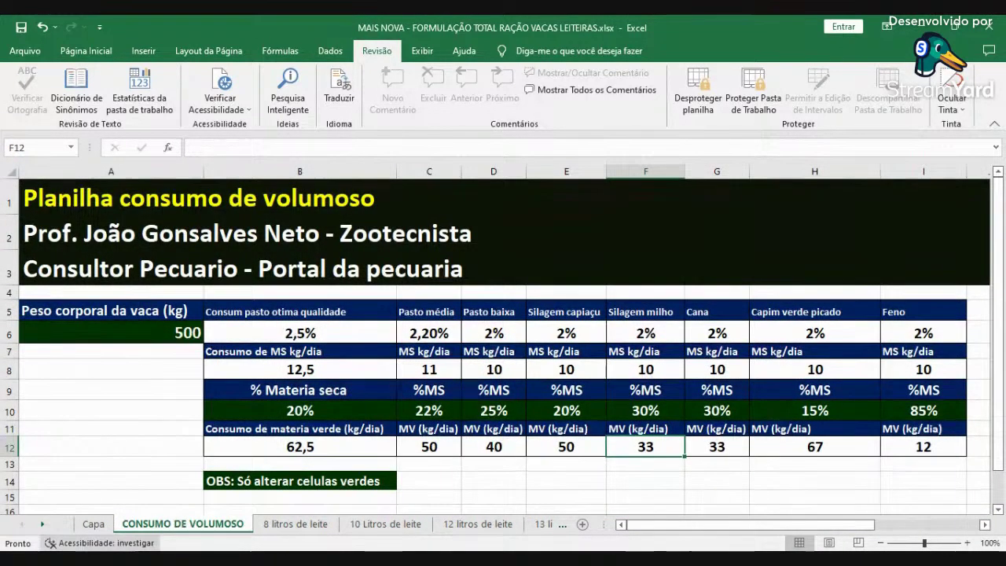
pyautogui.click(720, 452)
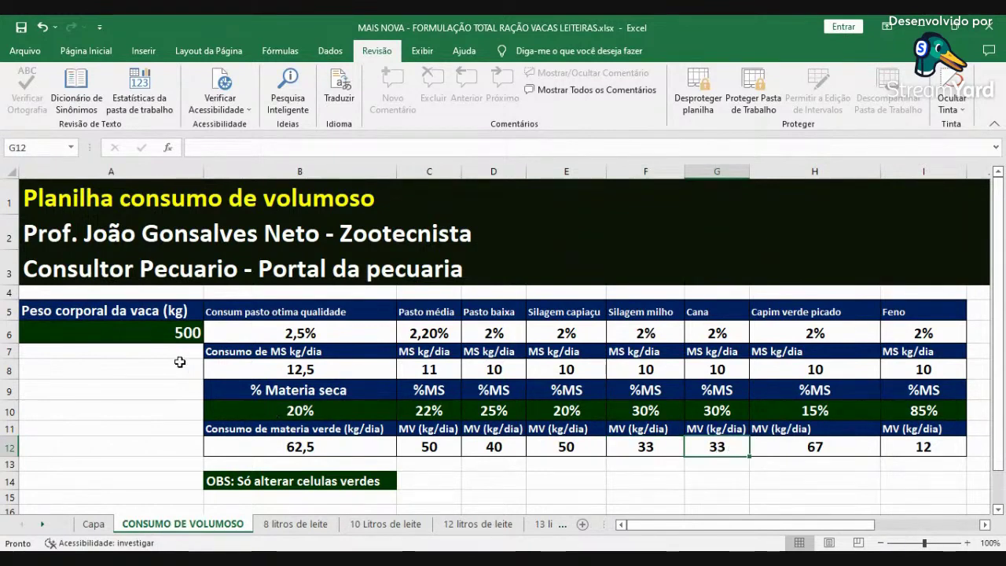
pyautogui.click(163, 335)
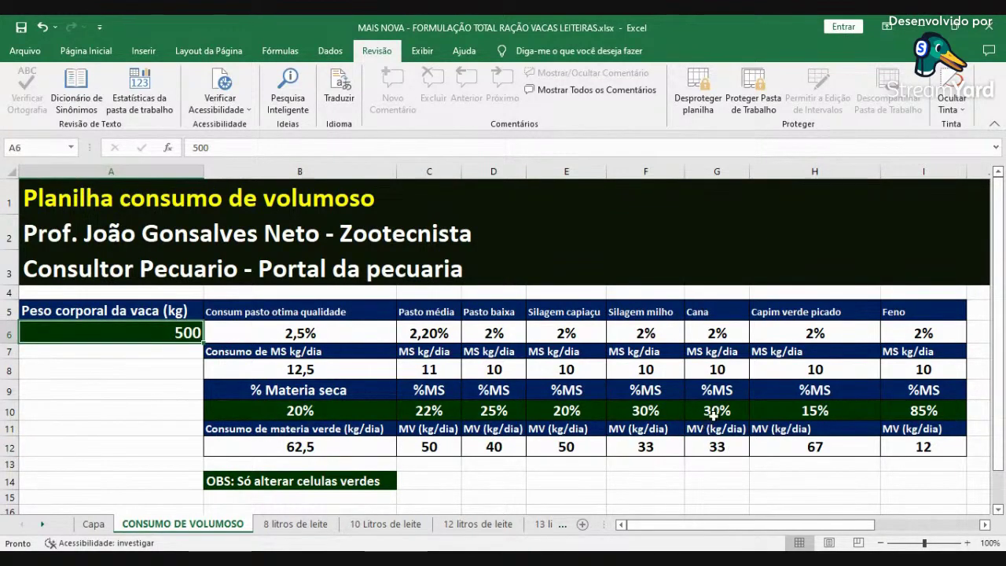
# - Set the Silagem milho dry matter to 33% on the CONSUMO DE VOLUMOSO sheet and check its green-matter intake
pyautogui.click(644, 417)
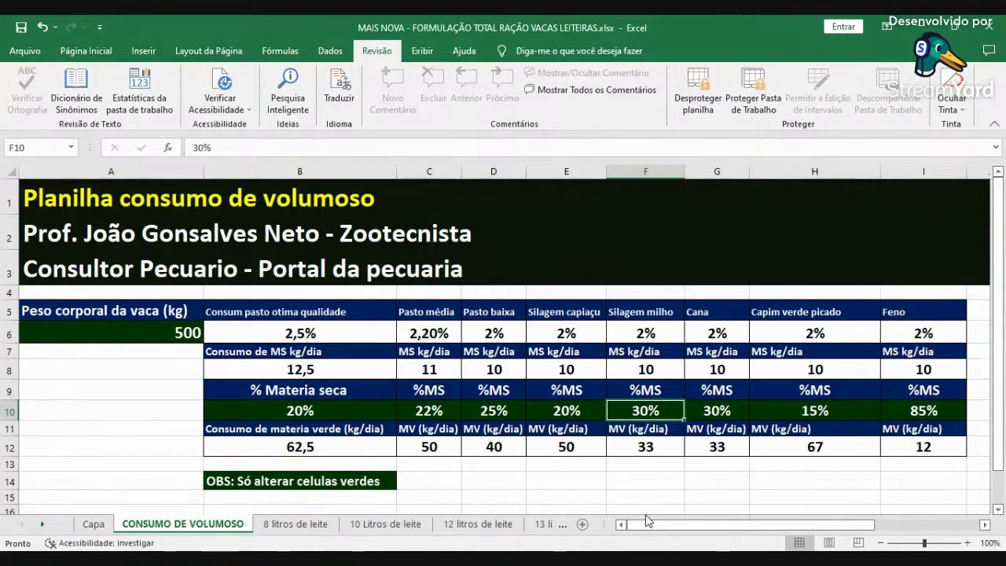
pyautogui.write('33')
pyautogui.press('Return')
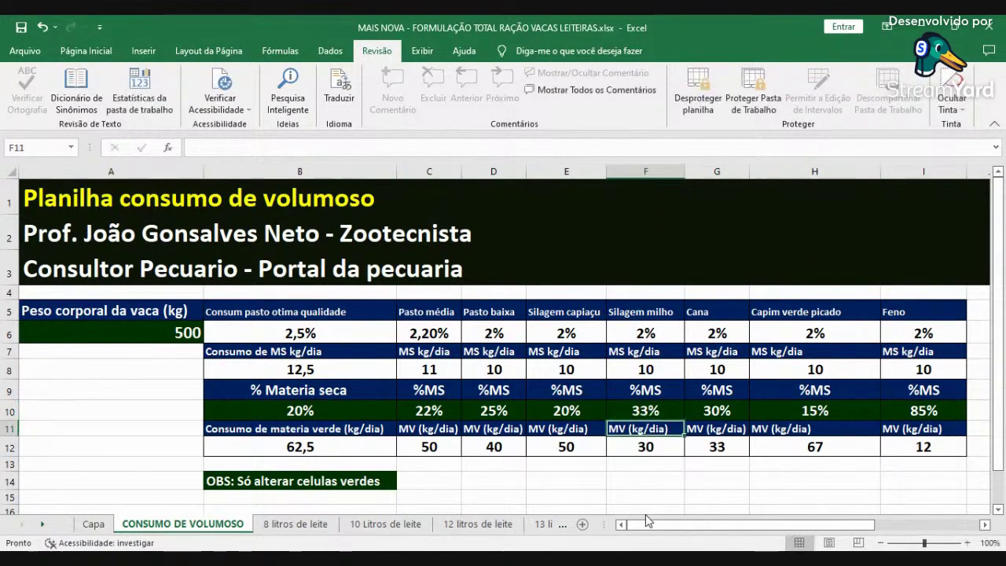
pyautogui.press('Down')
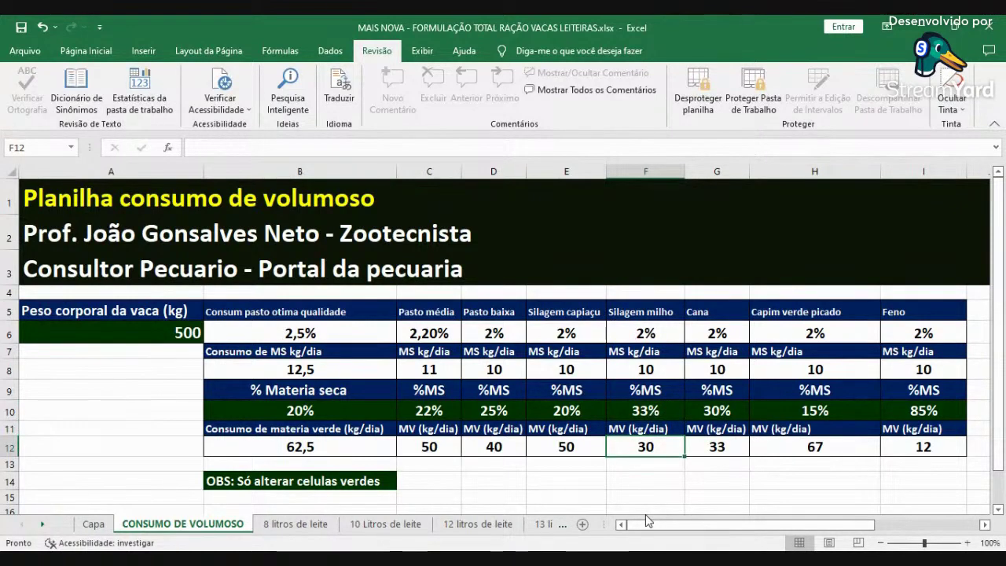
pyautogui.press('Up')
pyautogui.press('Up')
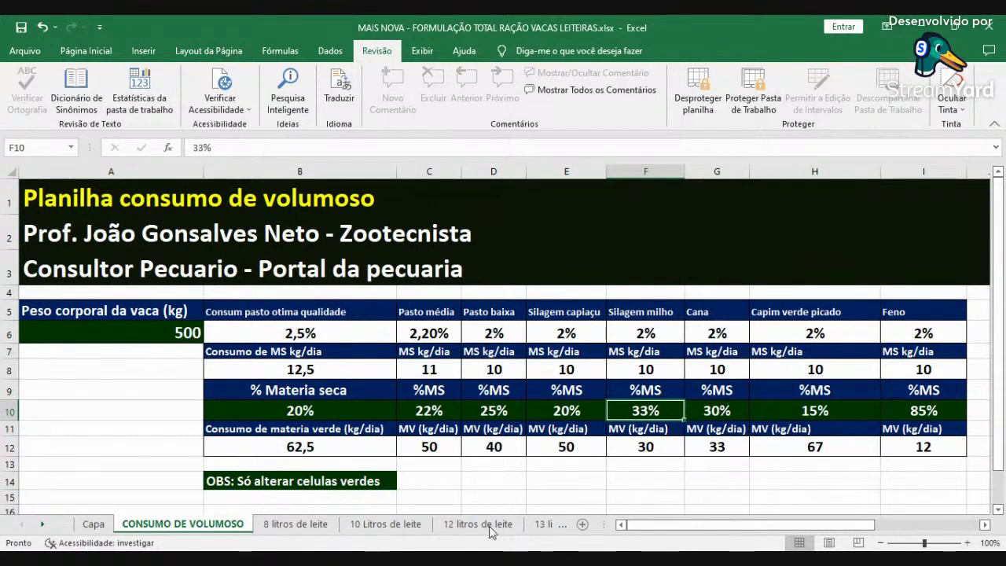
# - On the 12 litros de leite sheet, set the %MS of Silagem de milho in the Alimentos utilizados table to 30
pyautogui.click(463, 524)
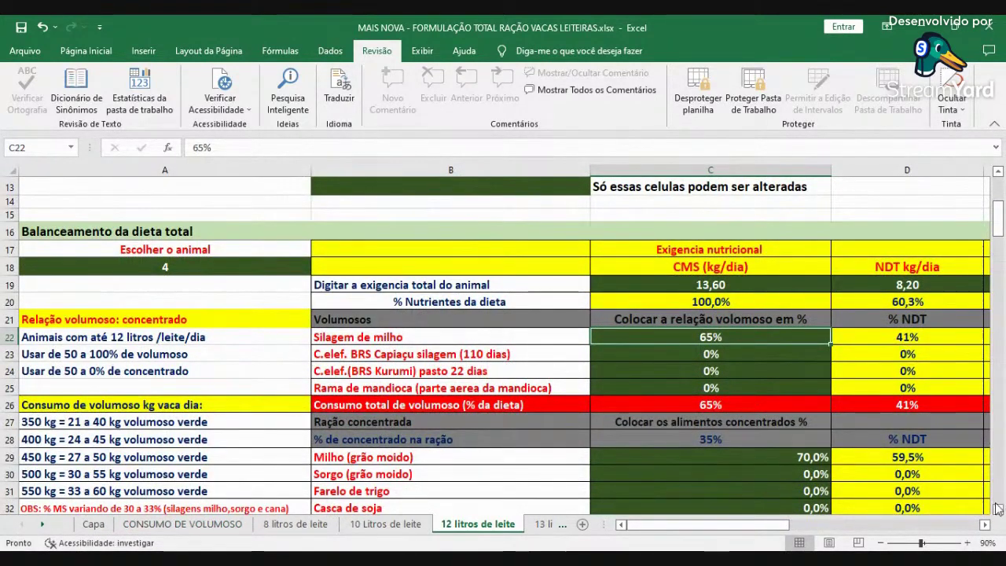
pyautogui.hscroll(5, 990, 532)
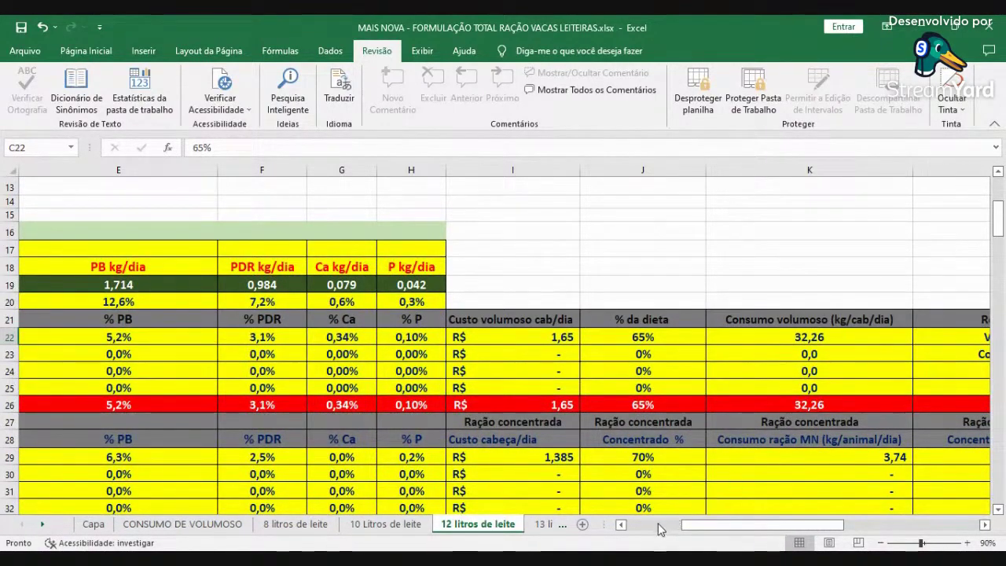
pyautogui.hscroll(-5, 660, 534)
pyautogui.scroll(-9, 688, 489)
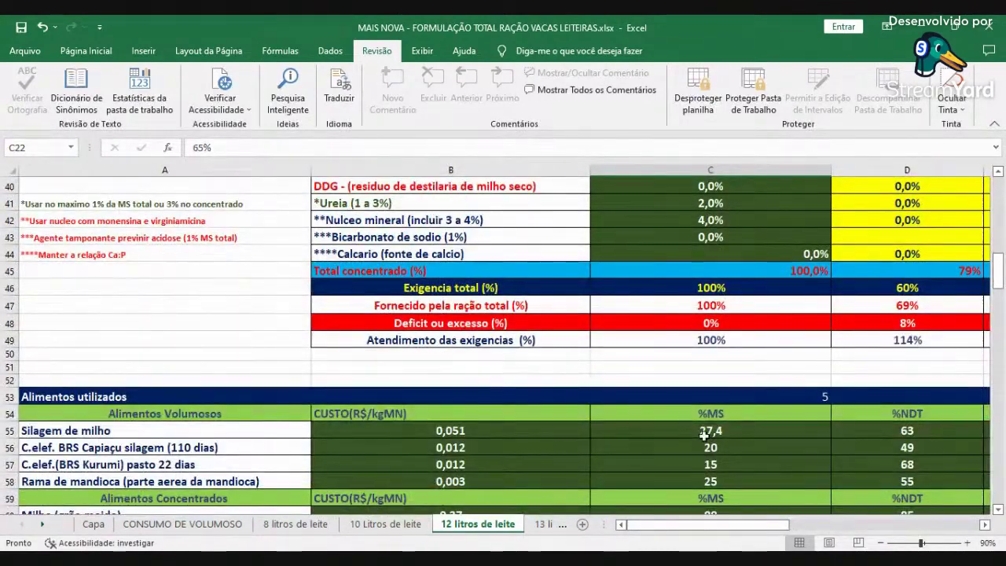
pyautogui.click(692, 430)
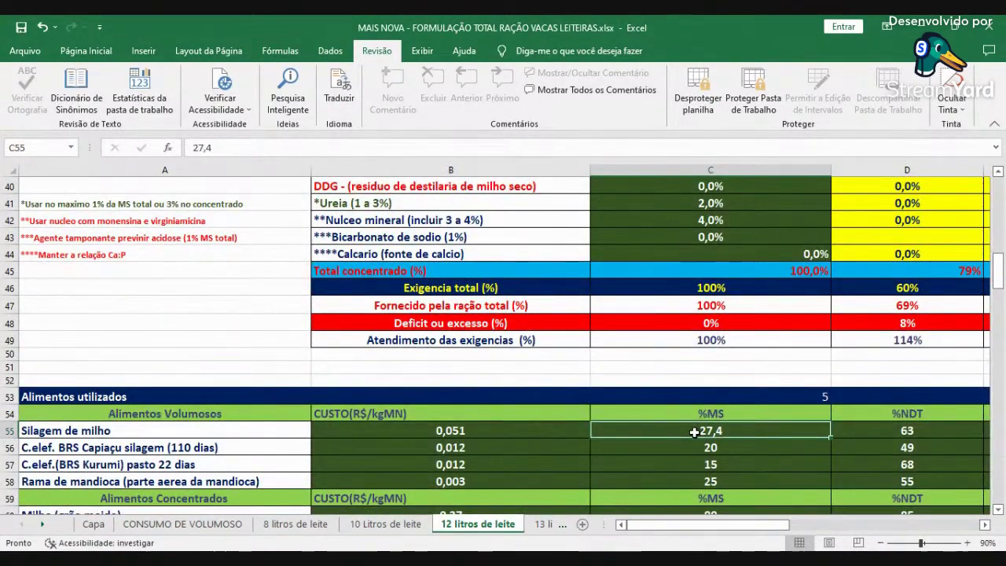
pyautogui.write('30')
pyautogui.press('Return')
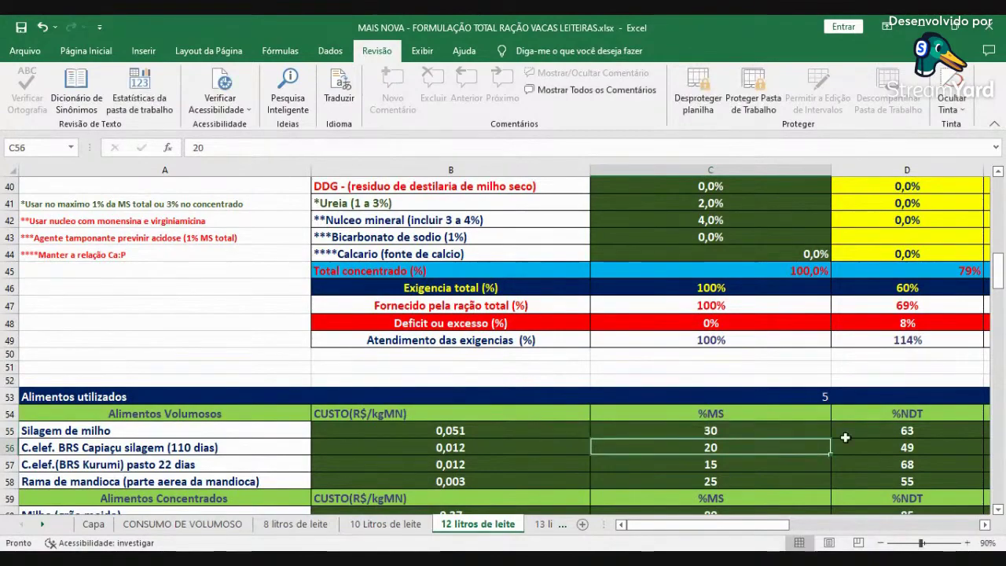
# - Check the recalculated daily forage consumption and cost of Silagem de milho in the diet balancing table
pyautogui.scroll(3, 885, 424)
pyautogui.scroll(5, 885, 424)
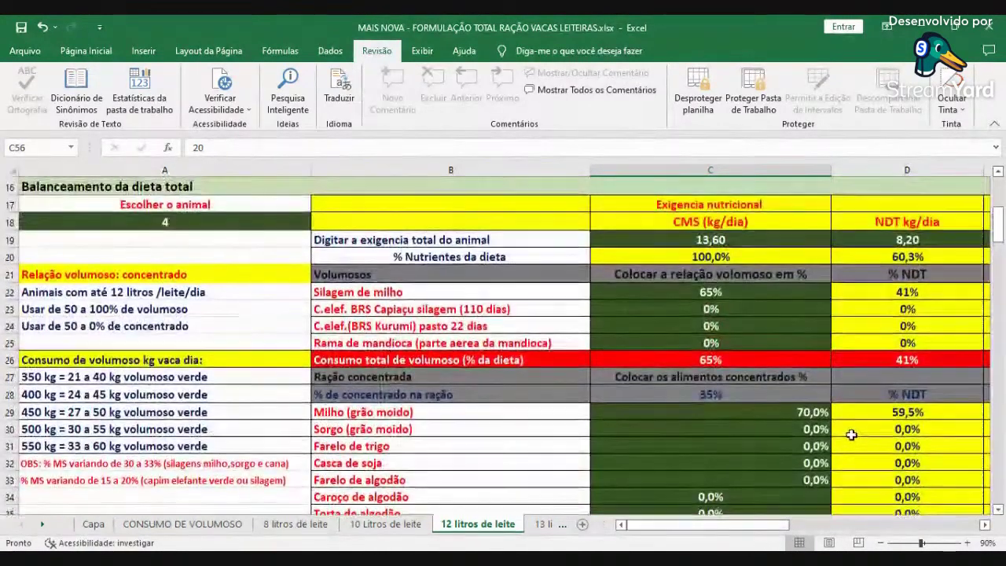
pyautogui.click(984, 524)
pyautogui.click(984, 525)
pyautogui.click(985, 524)
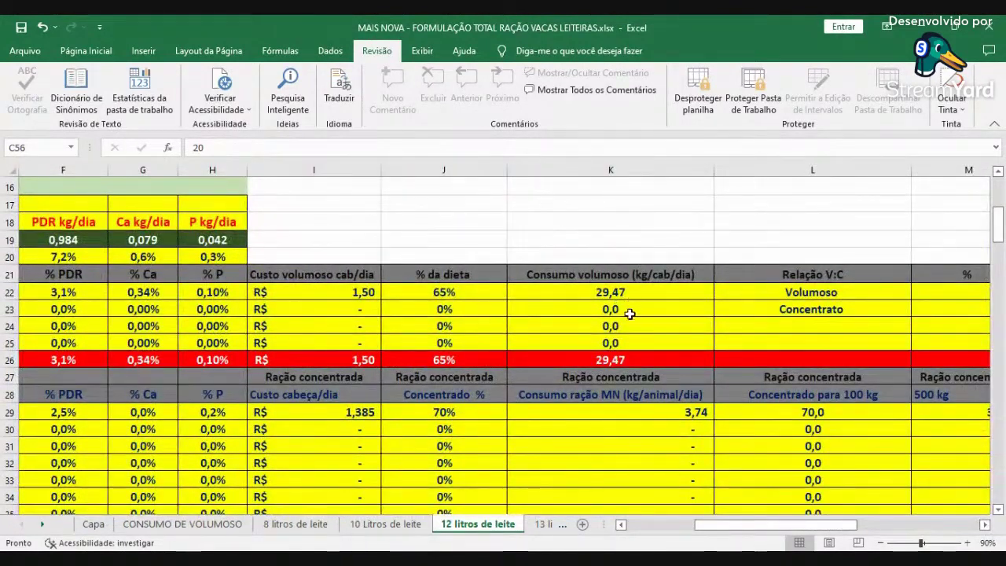
pyautogui.click(646, 532)
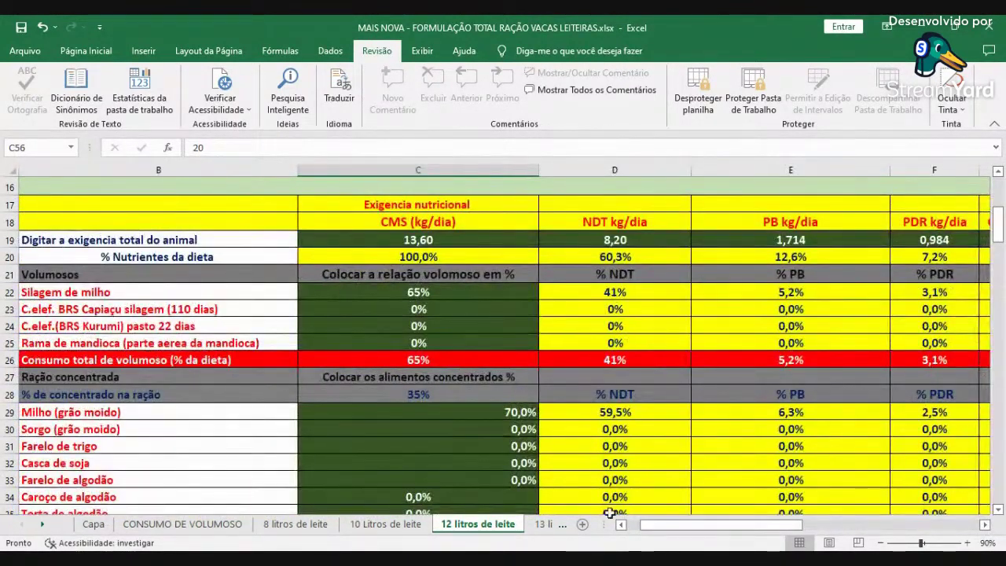
pyautogui.click(620, 524)
# - Replace corn with sorghum in the concentrate by setting Milho (grão moido) to 0% and Sorgo (grão moido) to 70%
pyautogui.scroll(5, 707, 345)
pyautogui.scroll(-6, 753, 348)
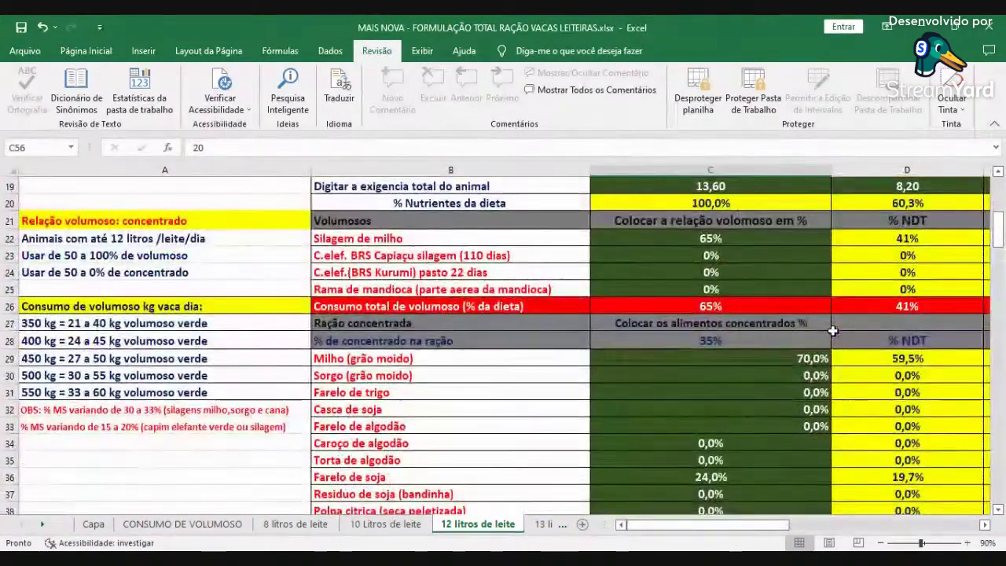
pyautogui.scroll(-1, 753, 348)
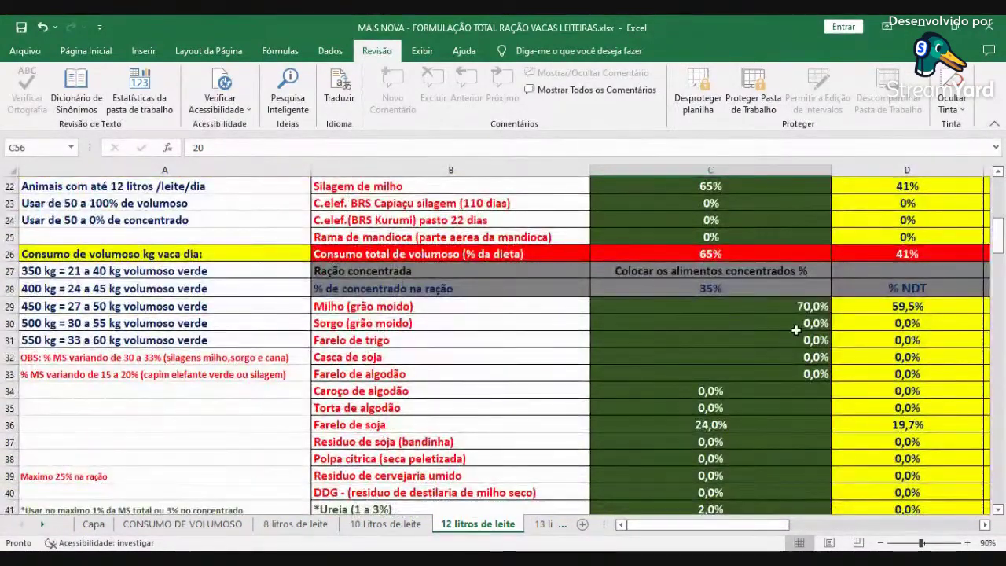
pyautogui.scroll(-1, 783, 337)
pyautogui.scroll(3, 773, 310)
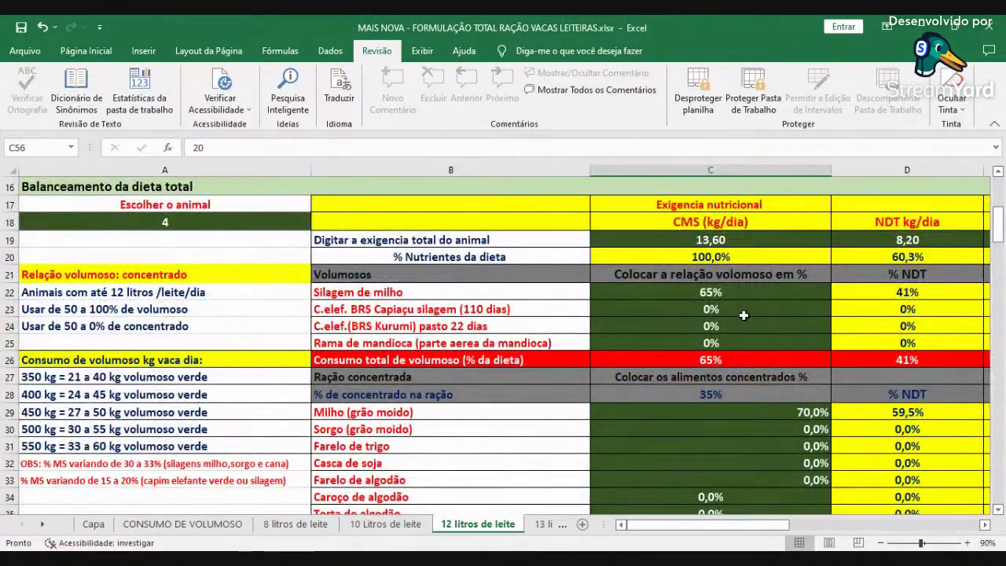
pyautogui.scroll(-1, 743, 315)
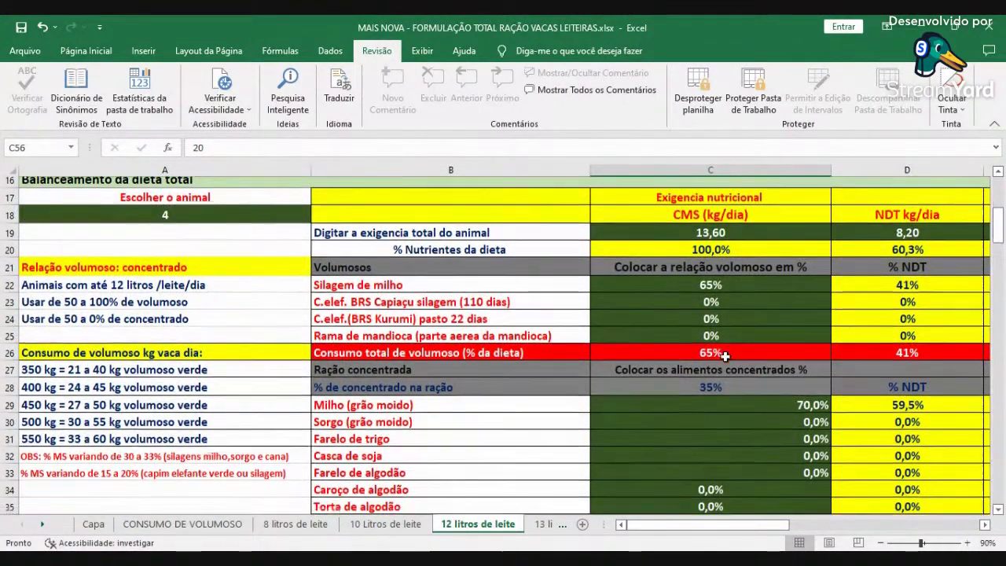
pyautogui.scroll(-2, 780, 367)
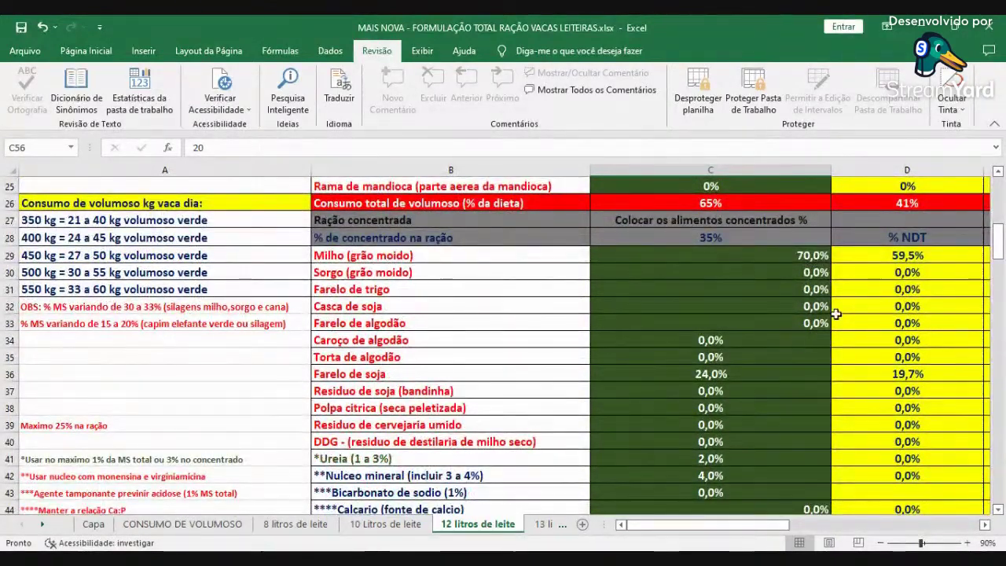
pyautogui.click(798, 260)
pyautogui.write('0')
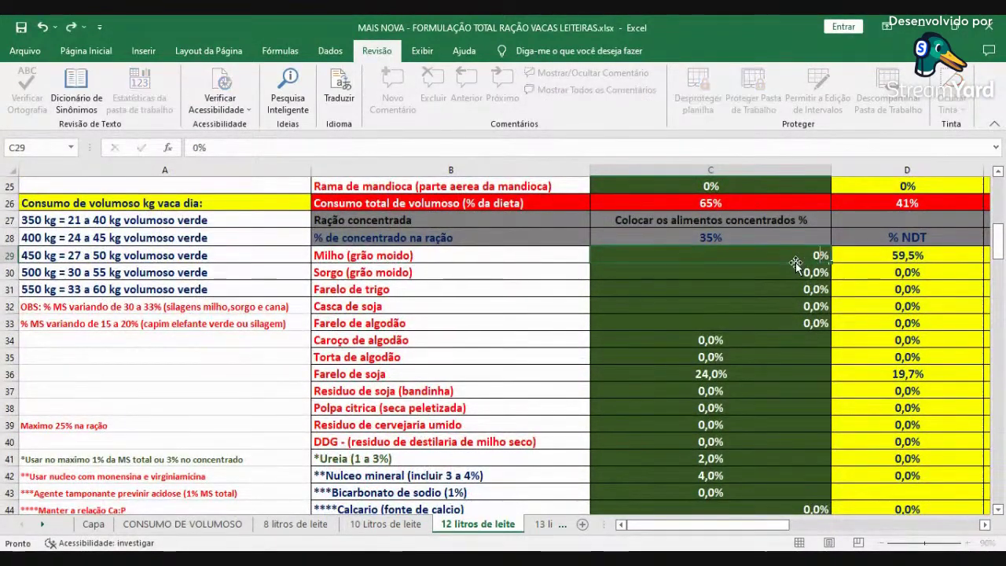
pyautogui.press('Return')
pyautogui.write('70')
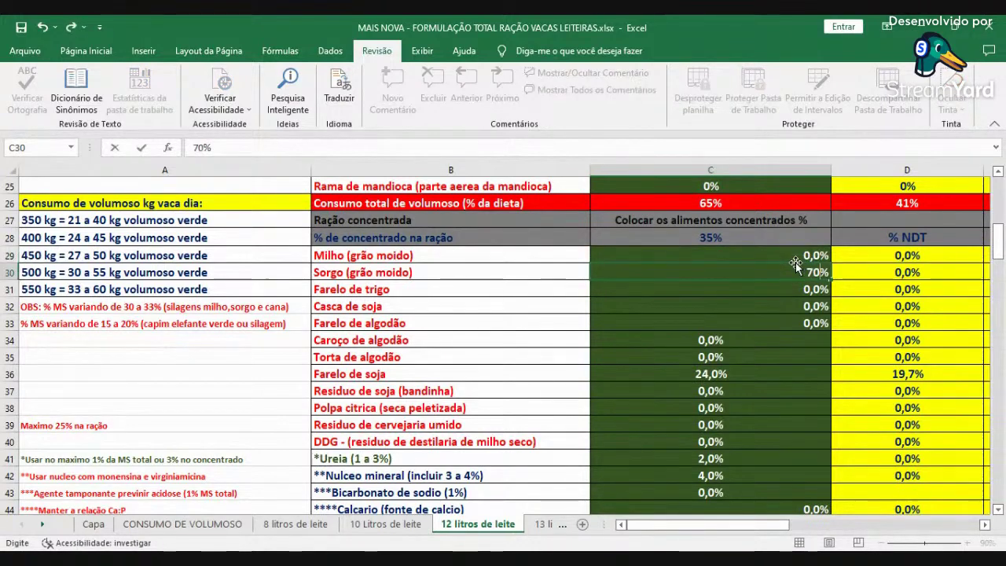
pyautogui.press('Return')
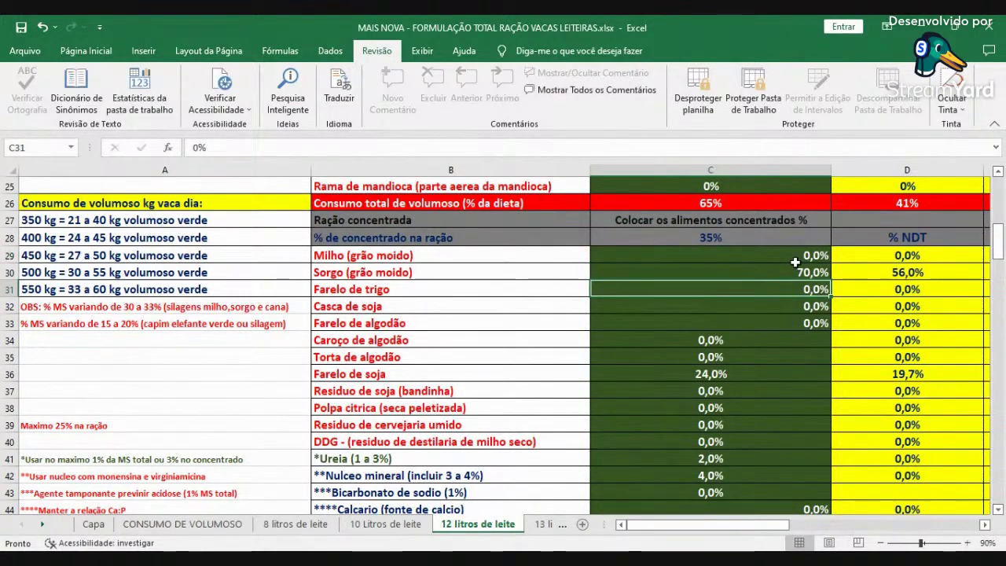
# - Set the Farelo de soja share of the concentrate to 0%
pyautogui.scroll(-1, 770, 342)
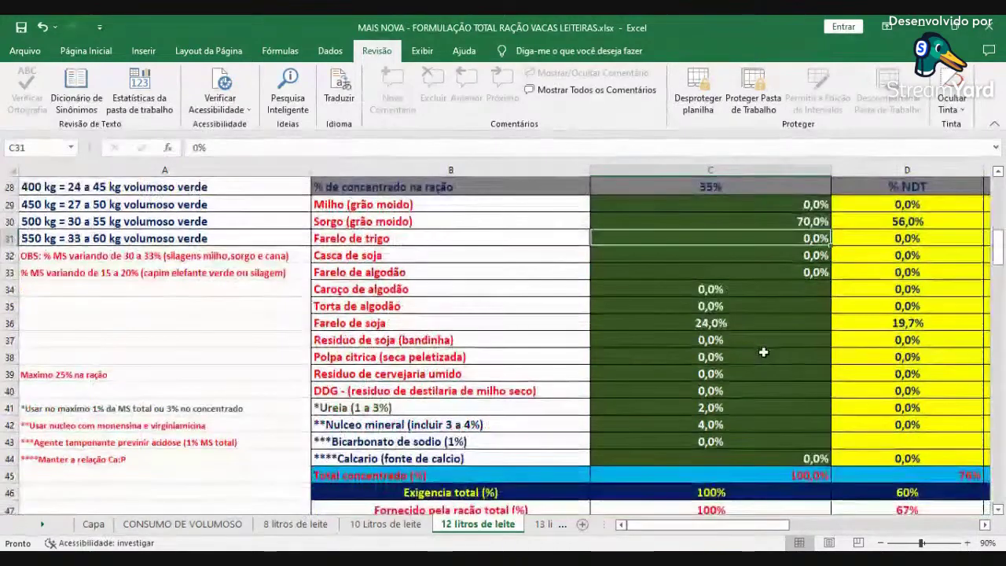
pyautogui.click(698, 323)
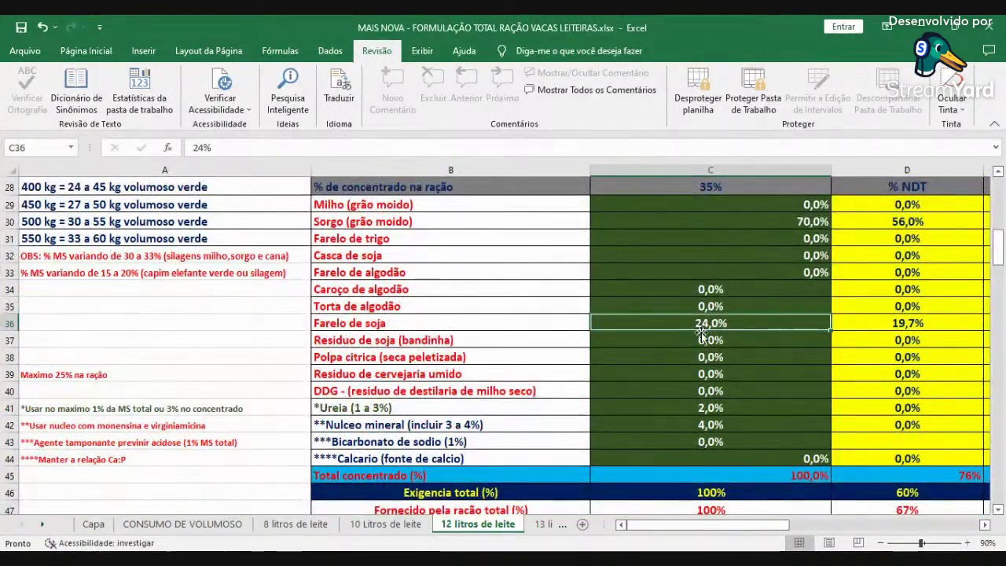
pyautogui.scroll(-2, 733, 350)
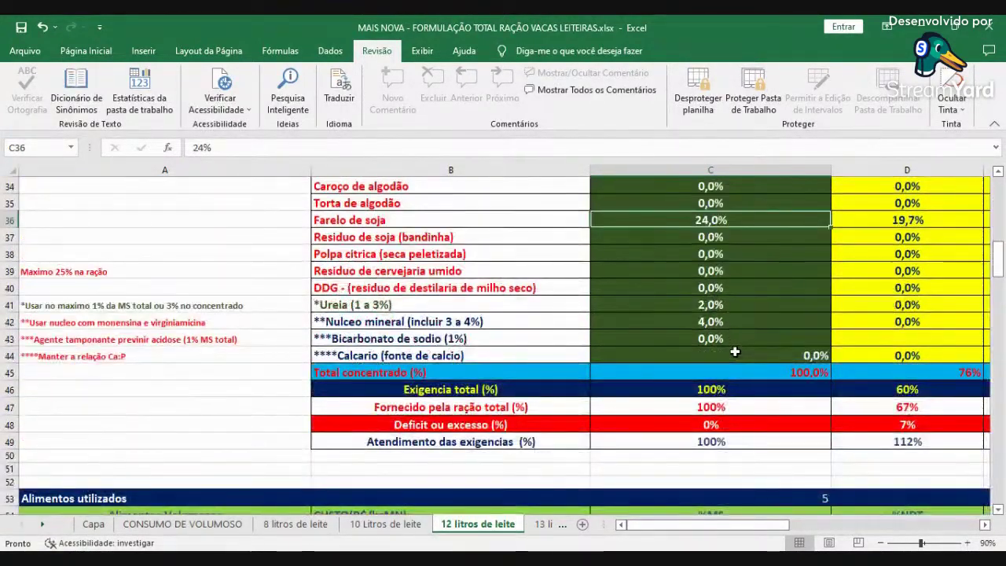
pyautogui.scroll(1, 734, 351)
pyautogui.scroll(1, 735, 351)
pyautogui.write('0')
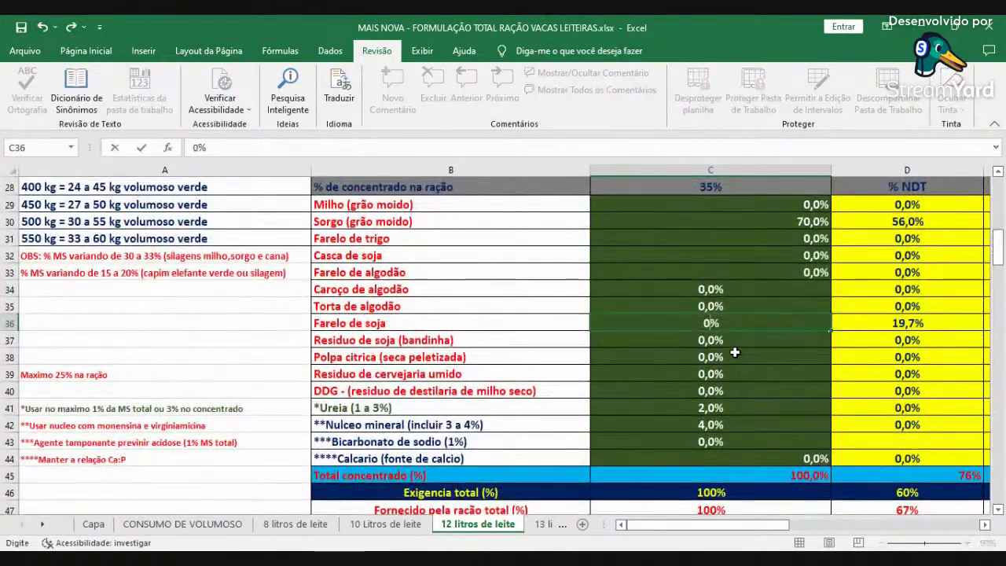
pyautogui.press('Up')
# - Enter 25% for Farelo de algodão in the concentrate and correct it to 24%
pyautogui.press('Up')
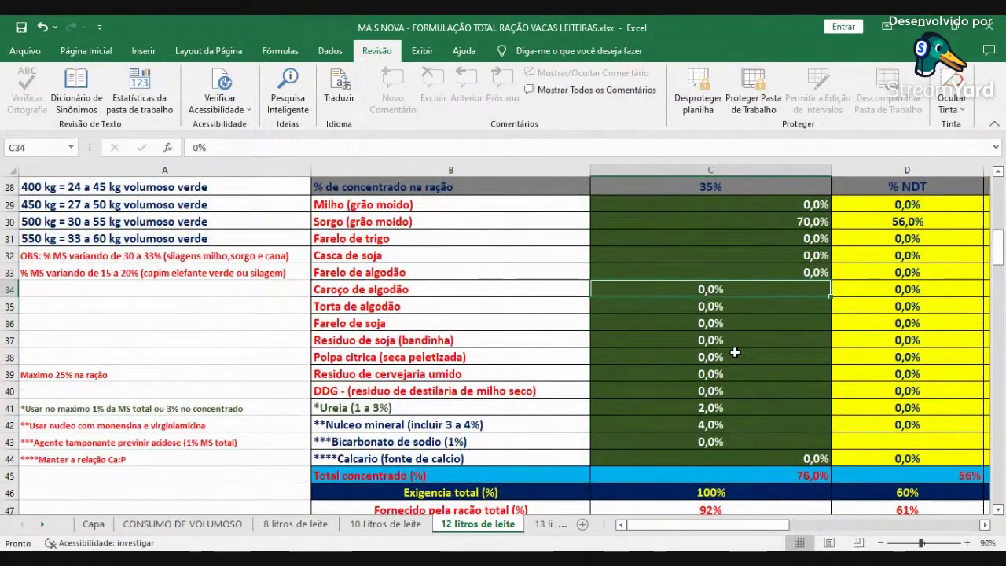
pyautogui.press('Up')
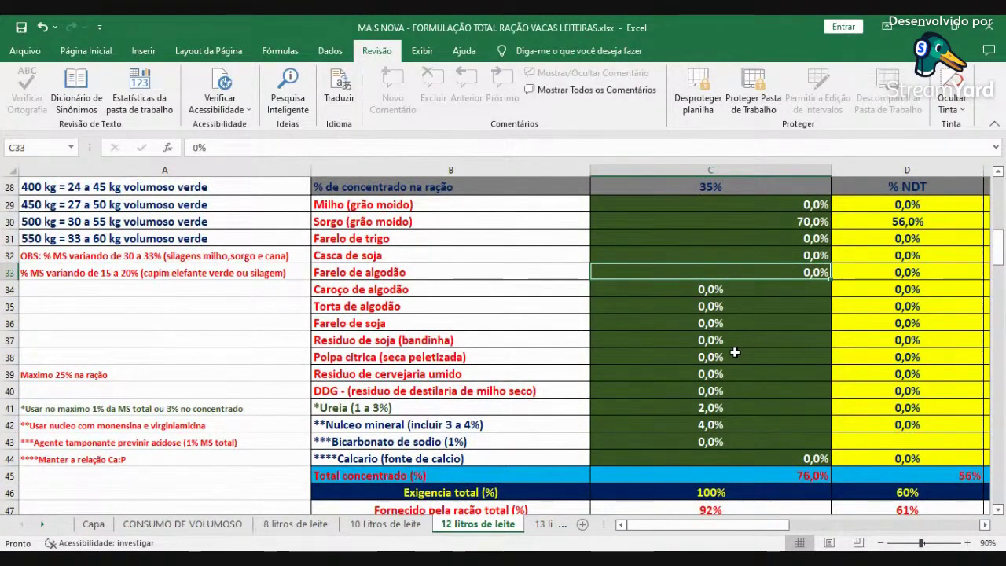
pyautogui.write('25')
pyautogui.press('Return')
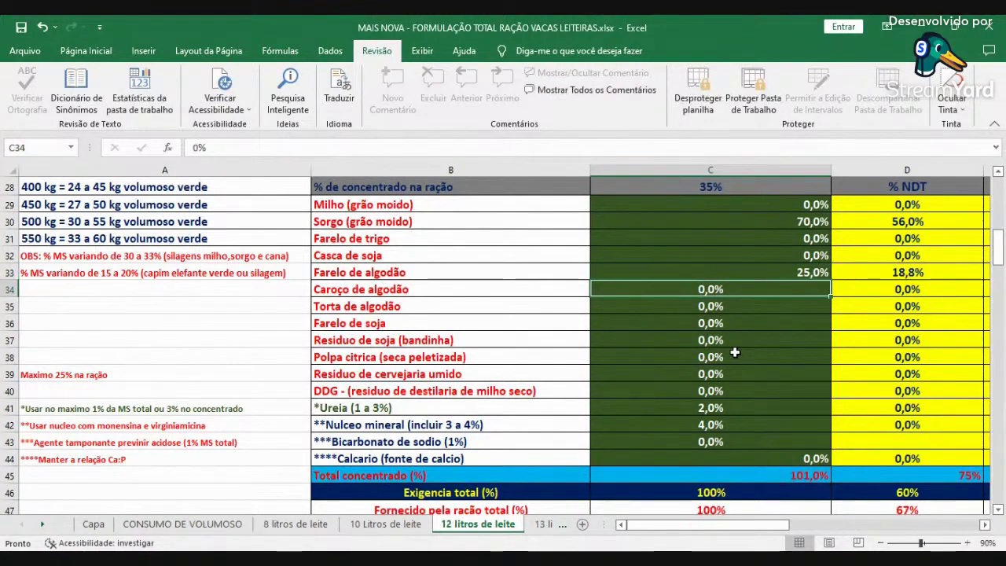
pyautogui.press('Up')
pyautogui.write('24')
pyautogui.press('Return')
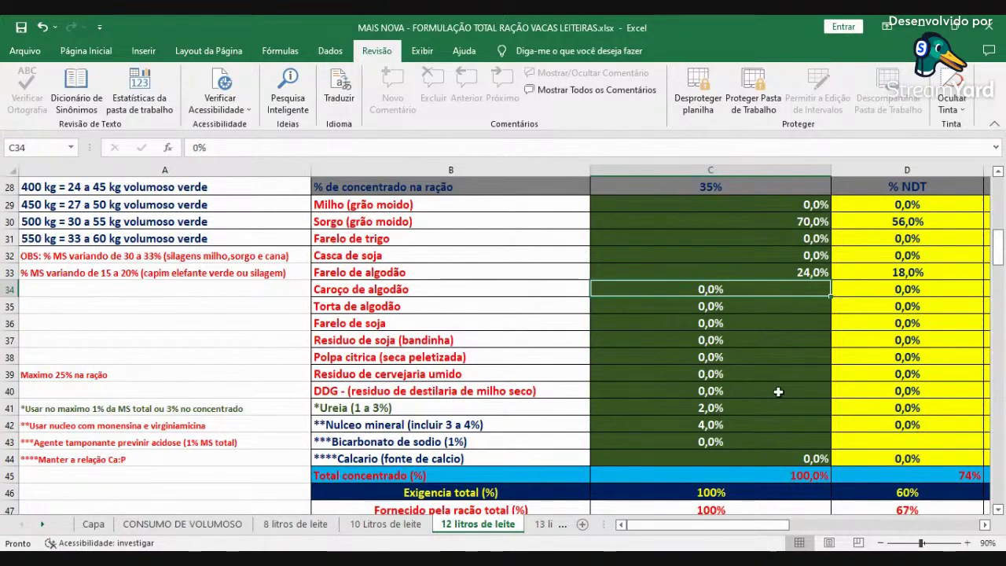
# - Review the Ureia and Nucleo mineral shares together with the concentrate total and the requirement coverage rows
pyautogui.scroll(-1, 774, 392)
pyautogui.click(722, 356)
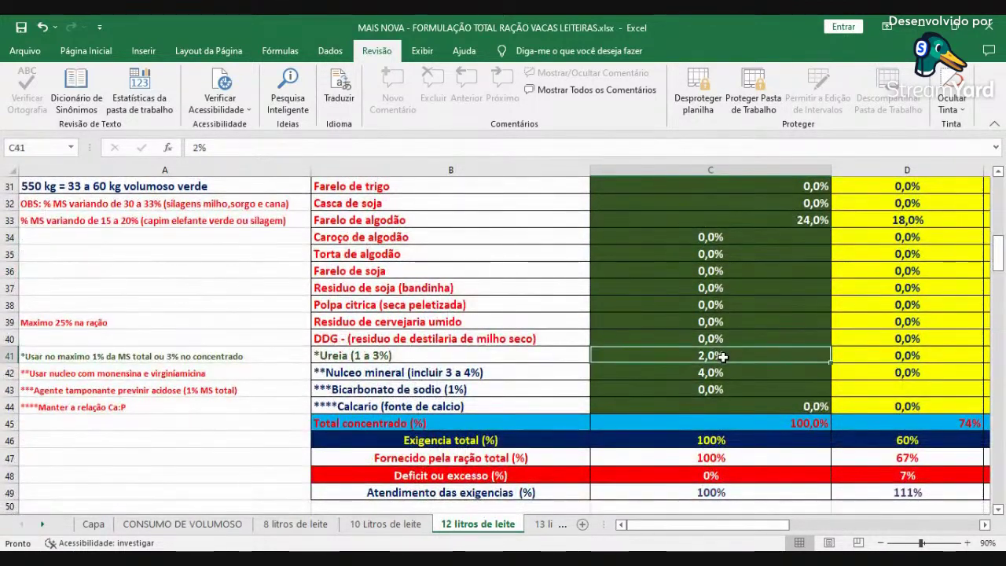
pyautogui.click(751, 377)
pyautogui.scroll(-1, 860, 393)
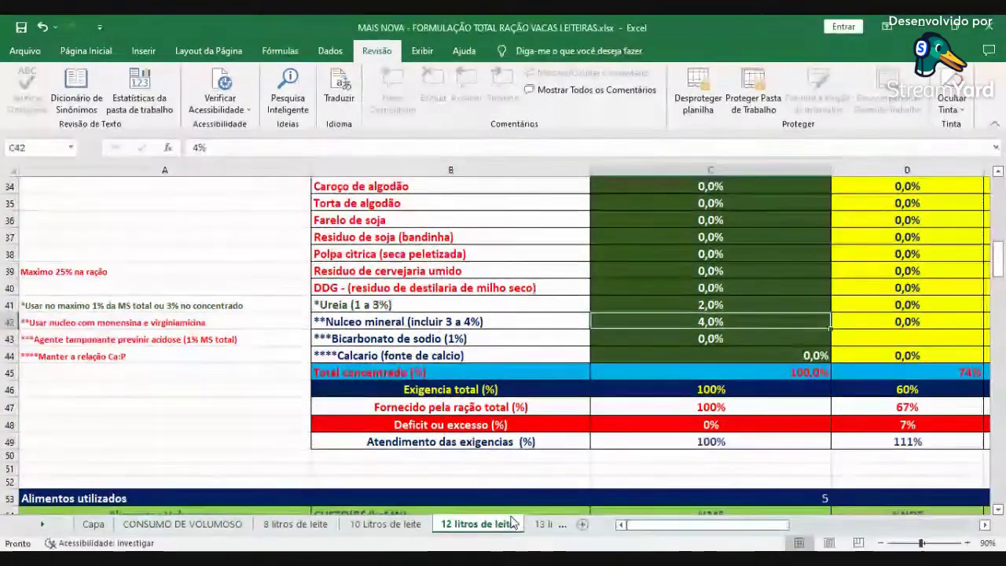
# - Check the Atendimento das exigencias for NDT and PB and the Deficit ou excesso for PDR, Ca and P
pyautogui.click(985, 524)
pyautogui.click(682, 443)
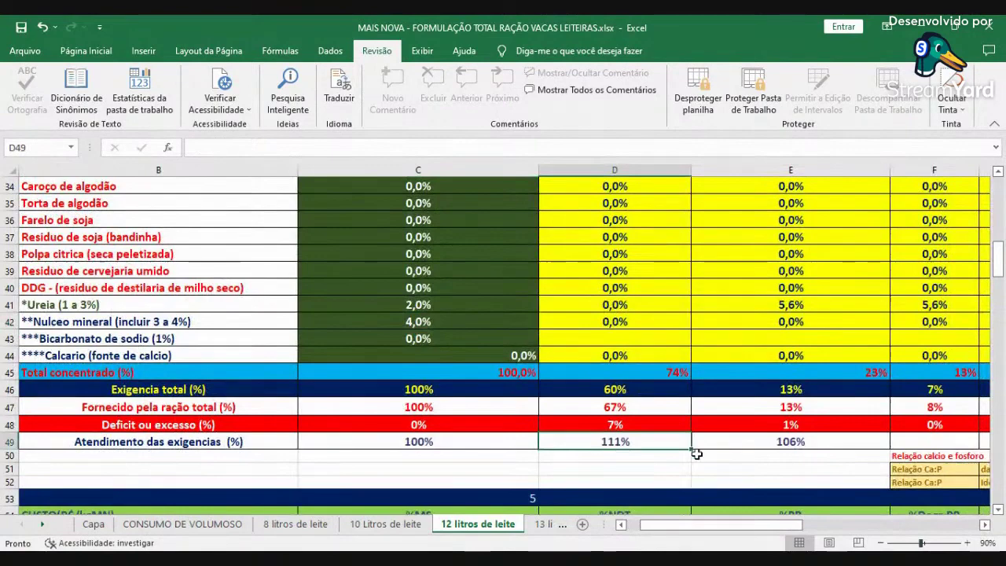
pyautogui.click(785, 441)
pyautogui.click(984, 524)
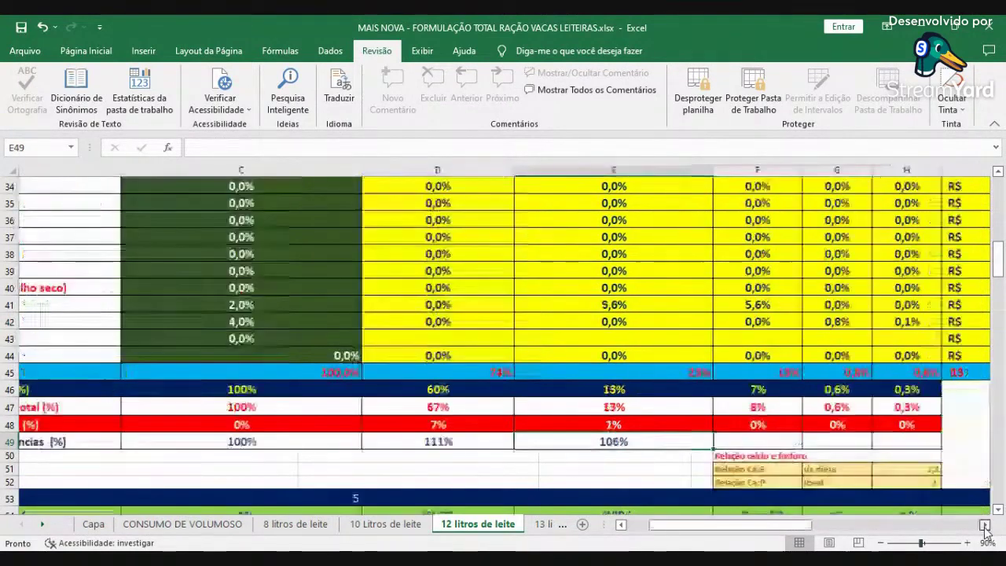
pyautogui.click(641, 425)
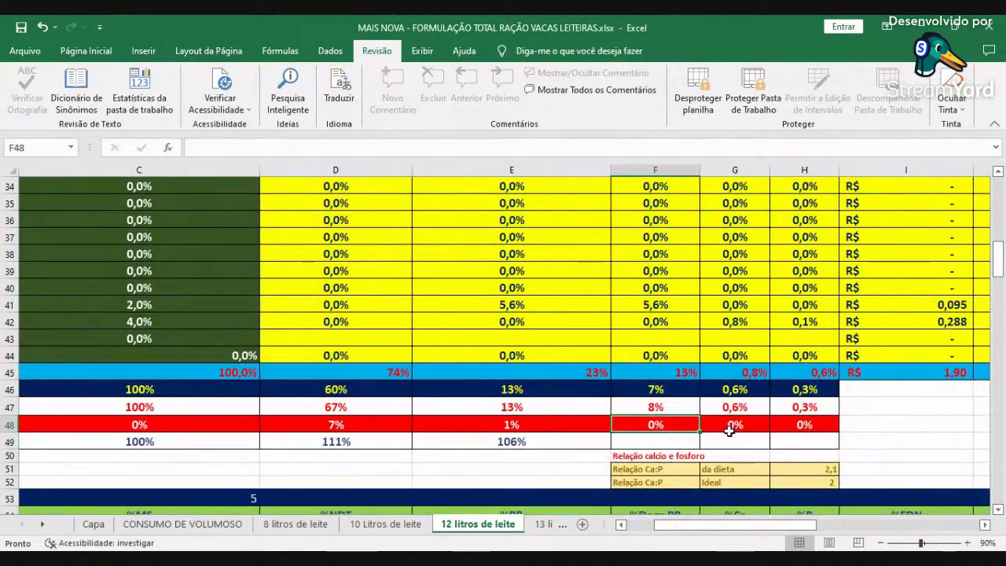
pyautogui.click(729, 428)
pyautogui.click(790, 425)
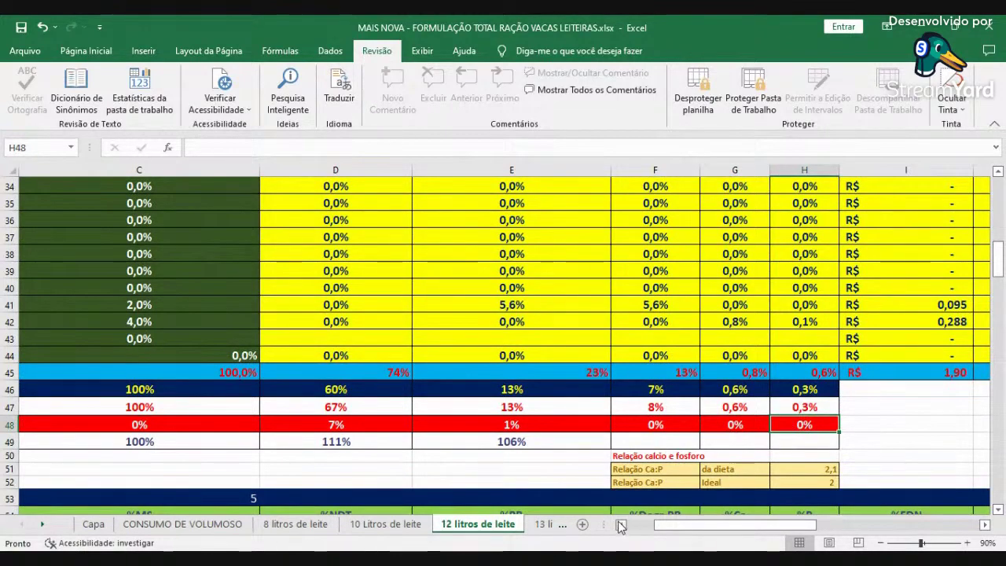
pyautogui.click(622, 525)
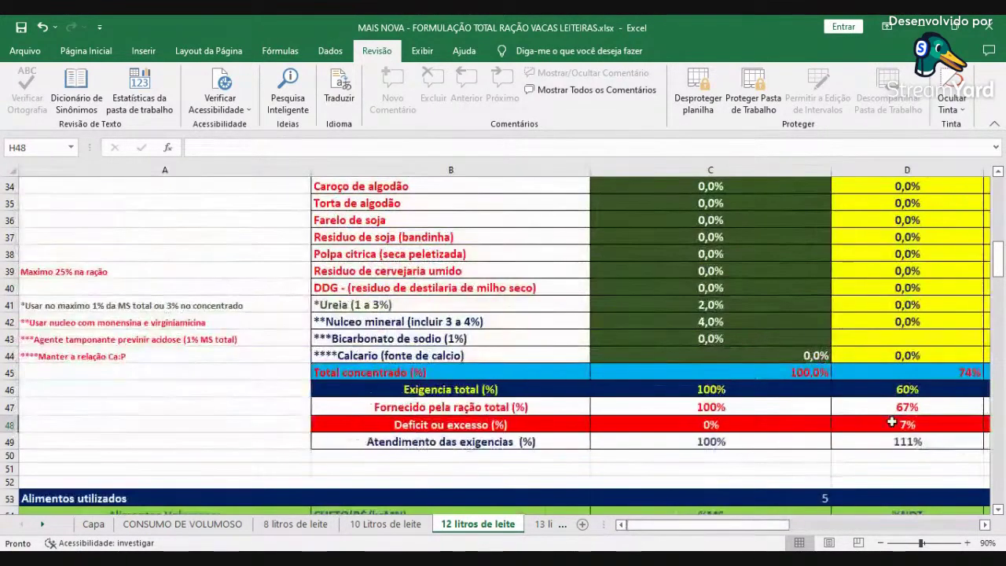
# - Review the concentrate ingredient shares against the total ration's nutrient balance and the Ca:P ratio
pyautogui.click(984, 524)
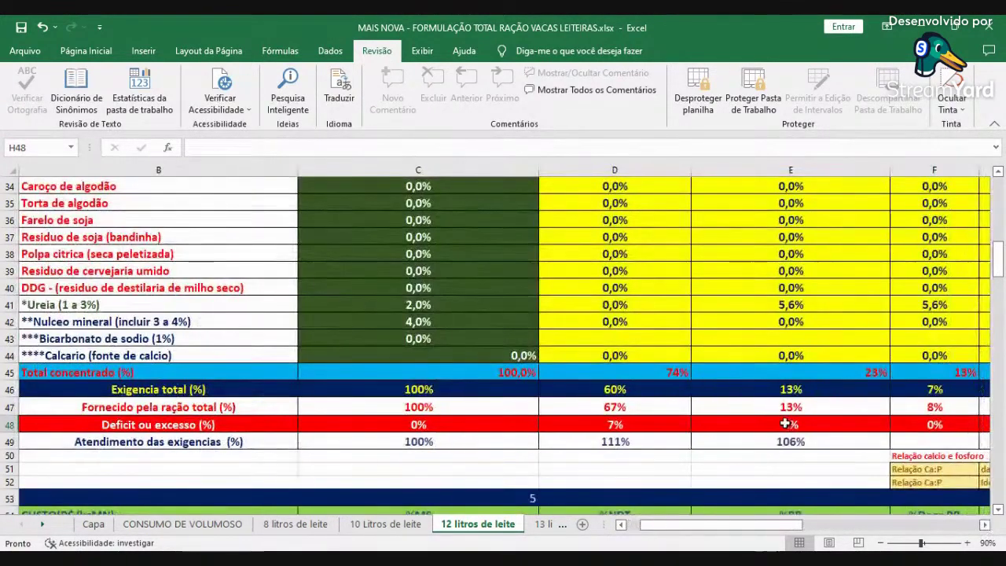
pyautogui.scroll(6, 412, 348)
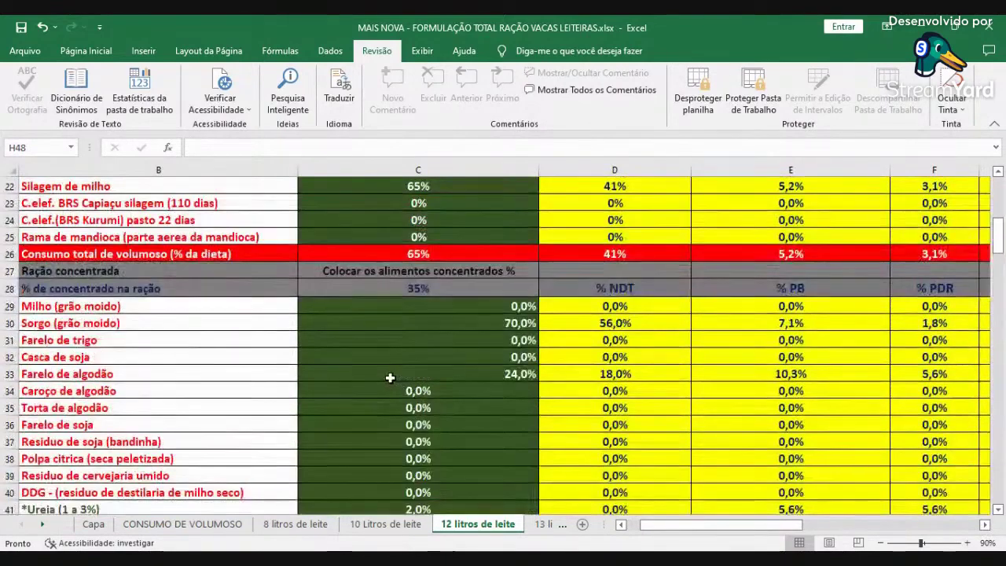
pyautogui.scroll(-4, 391, 376)
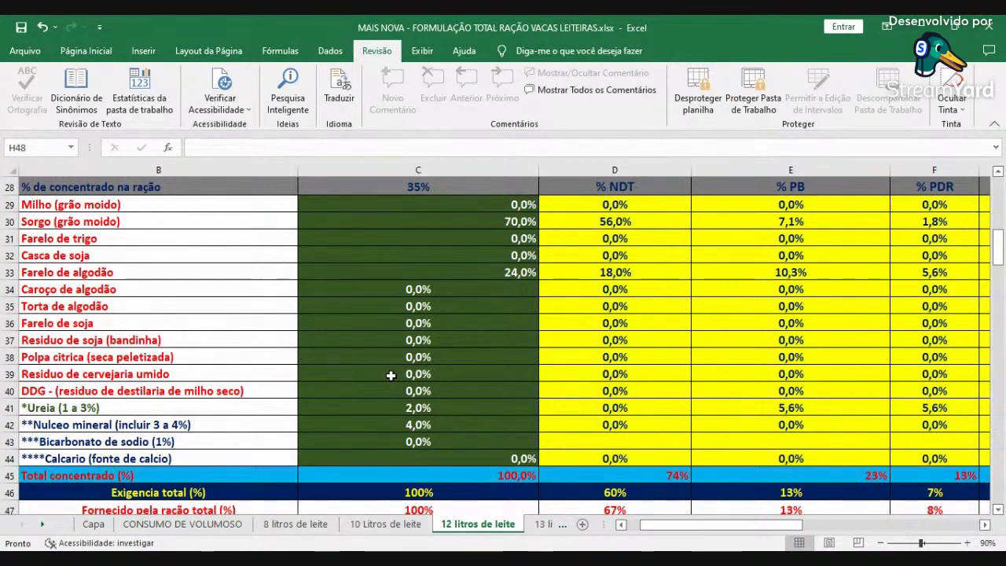
pyautogui.scroll(-1, 830, 496)
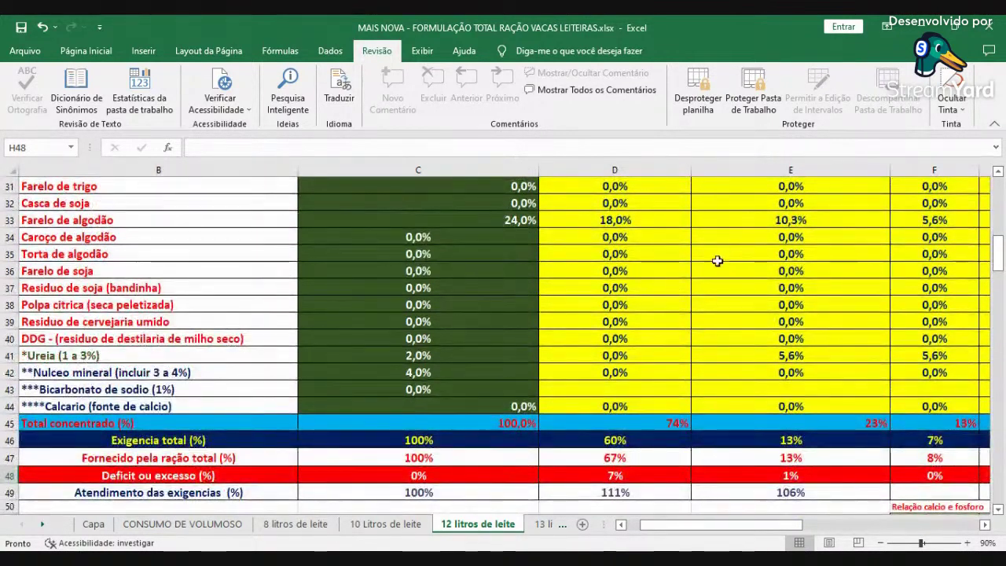
pyautogui.scroll(-1, 683, 383)
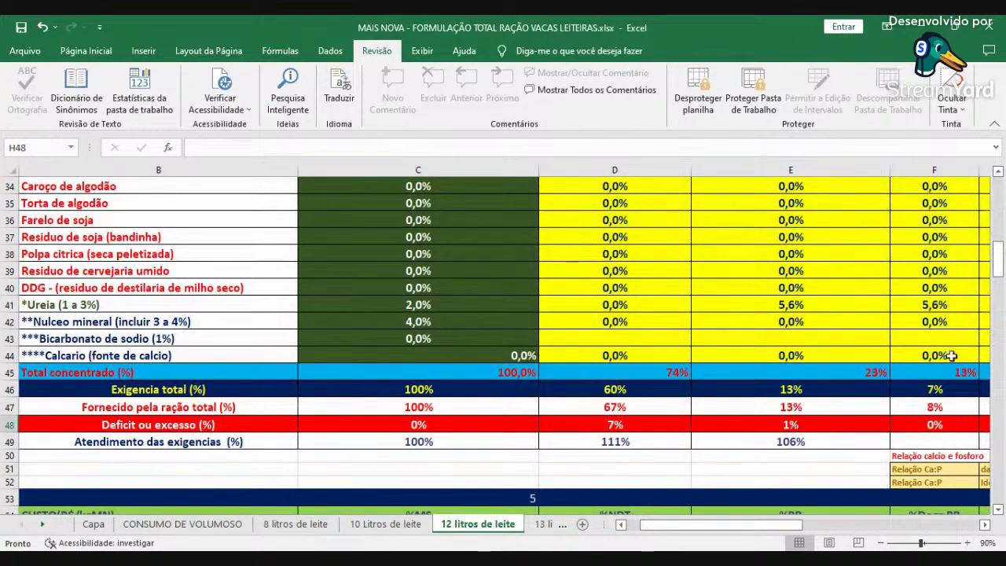
pyautogui.click(985, 525)
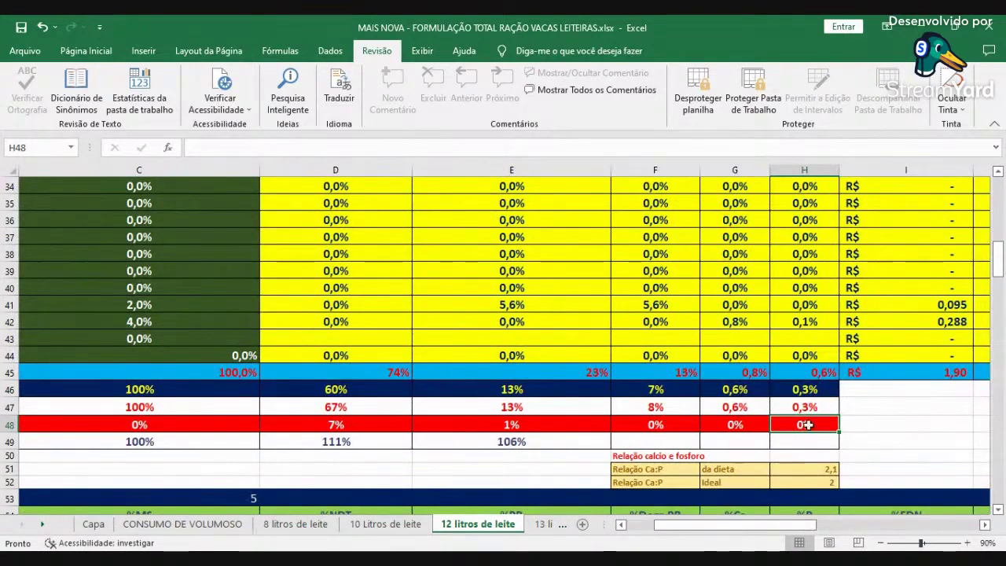
pyautogui.click(620, 525)
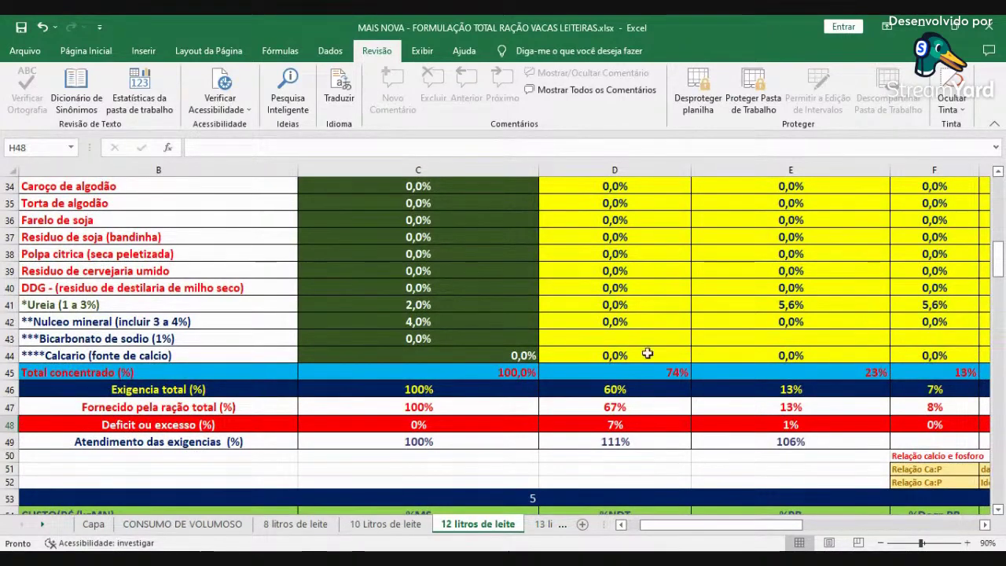
# - Set the Silagem de milho share of the diet to 70%
pyautogui.scroll(6, 402, 336)
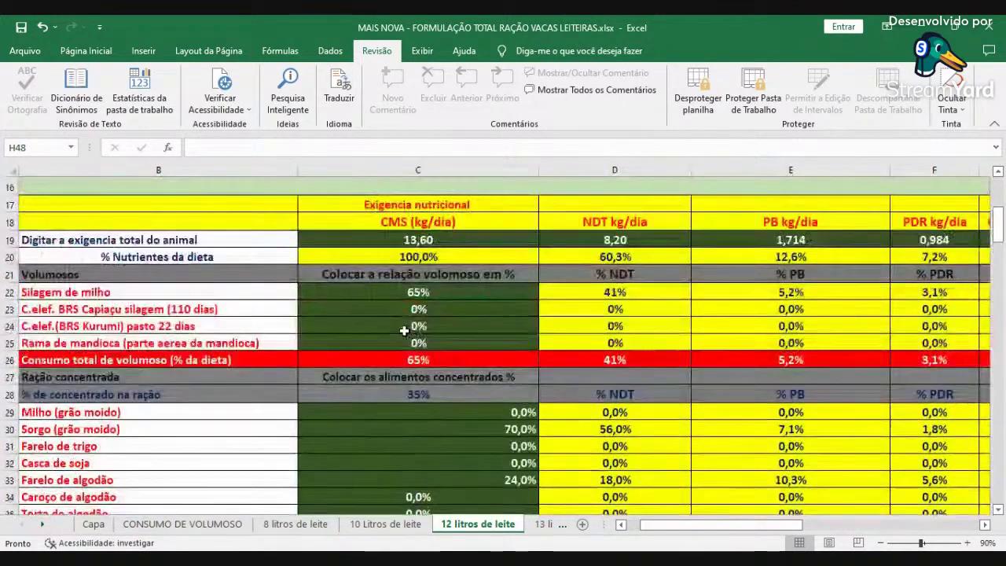
pyautogui.click(407, 292)
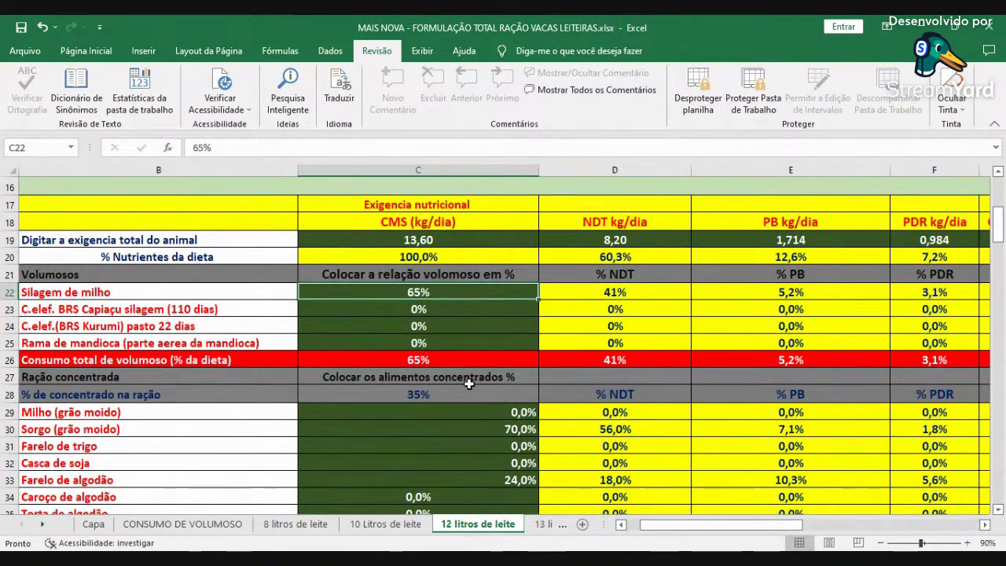
pyautogui.write('70')
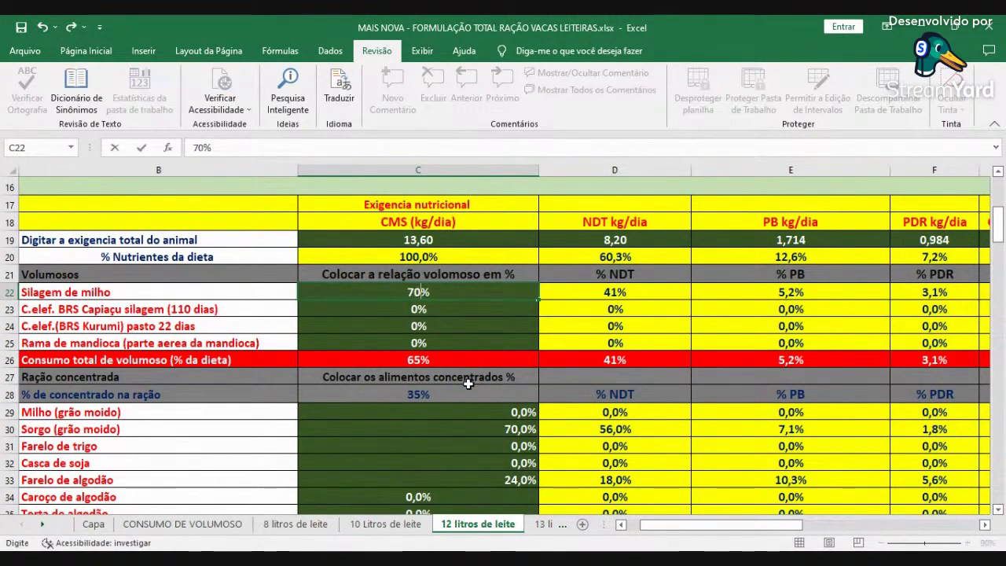
pyautogui.press('Tab')
# - Examine the Silagem de milho row across its nutrient contributions, daily cost, diet share and forage intake
pyautogui.press('Tab')
pyautogui.press('Tab')
pyautogui.press('Tab')
pyautogui.press('Tab')
pyautogui.press('Tab')
pyautogui.press('Tab')
pyautogui.press('Tab')
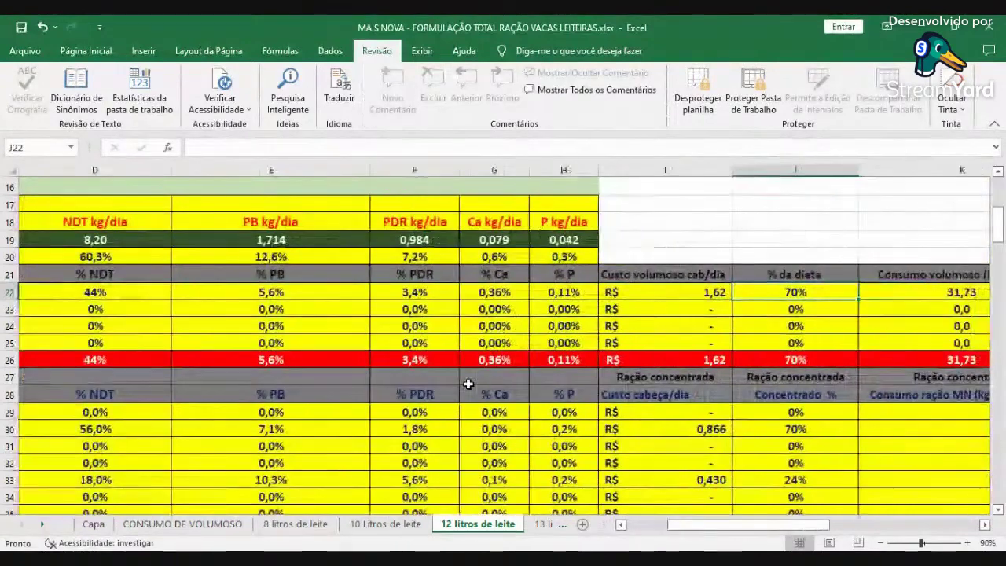
pyautogui.hotkey('shift', 'Tab')
pyautogui.hotkey('shift', 'Tab')
pyautogui.hotkey('shift', 'Tab')
pyautogui.hotkey('shift', 'Tab')
pyautogui.hotkey('shift', 'Tab')
pyautogui.hotkey('shift', 'Tab')
pyautogui.hotkey('shift', 'Tab')
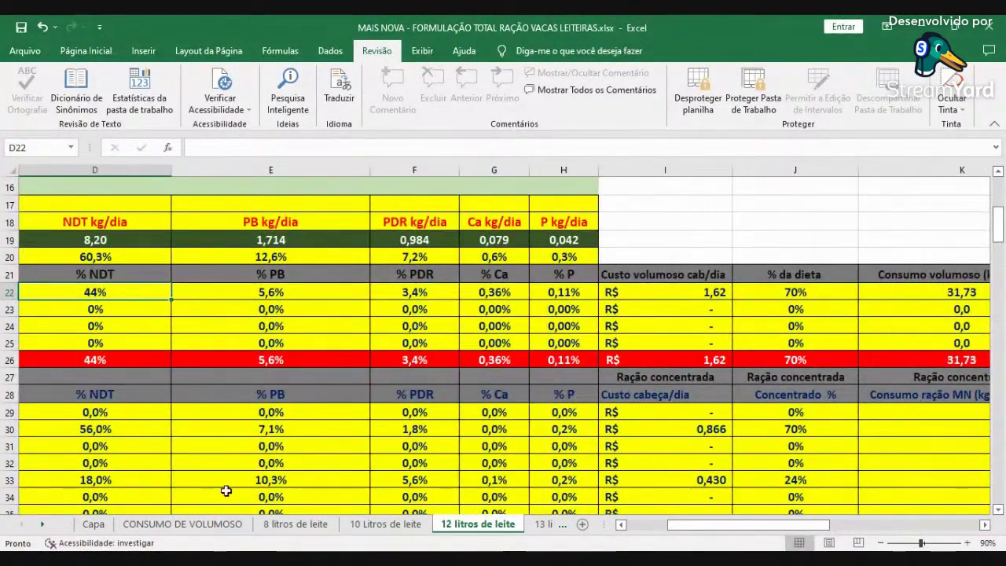
# - On the CONSUMO DE VOLUMOSO sheet, set the Silagem milho dry matter to 30% and check it against the cow's body weight
pyautogui.click(221, 523)
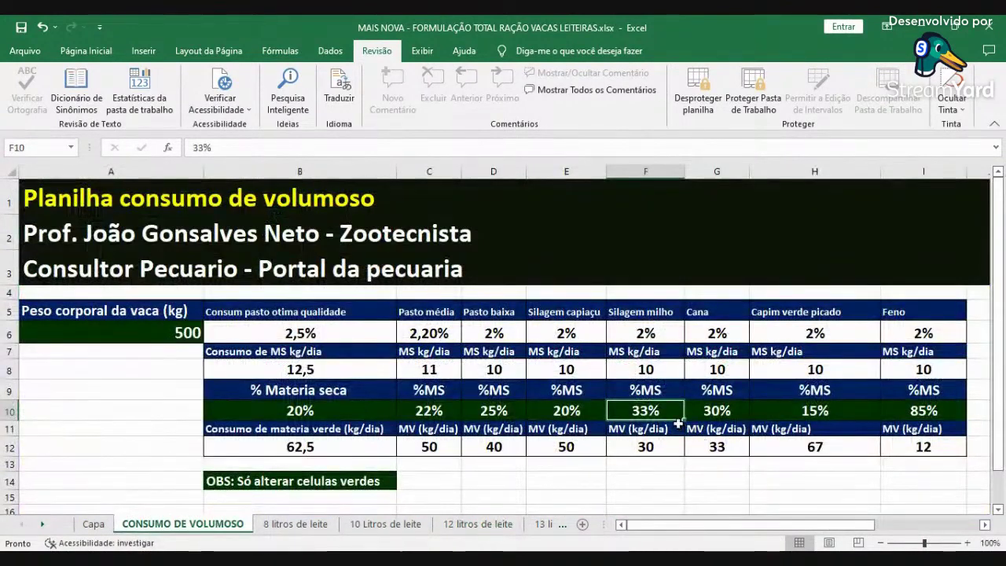
pyautogui.write('30')
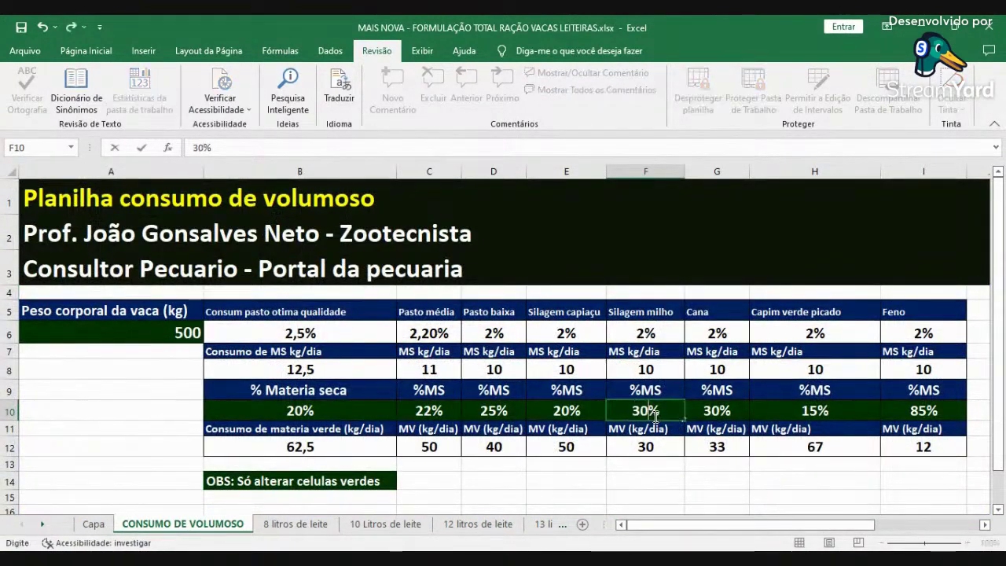
pyautogui.press('Return')
pyautogui.press('Return')
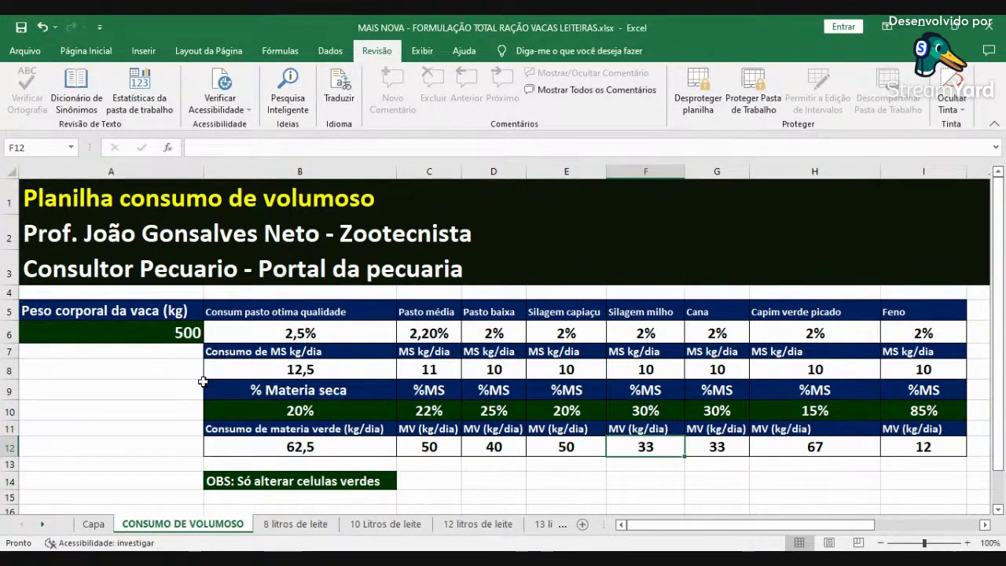
pyautogui.click(161, 332)
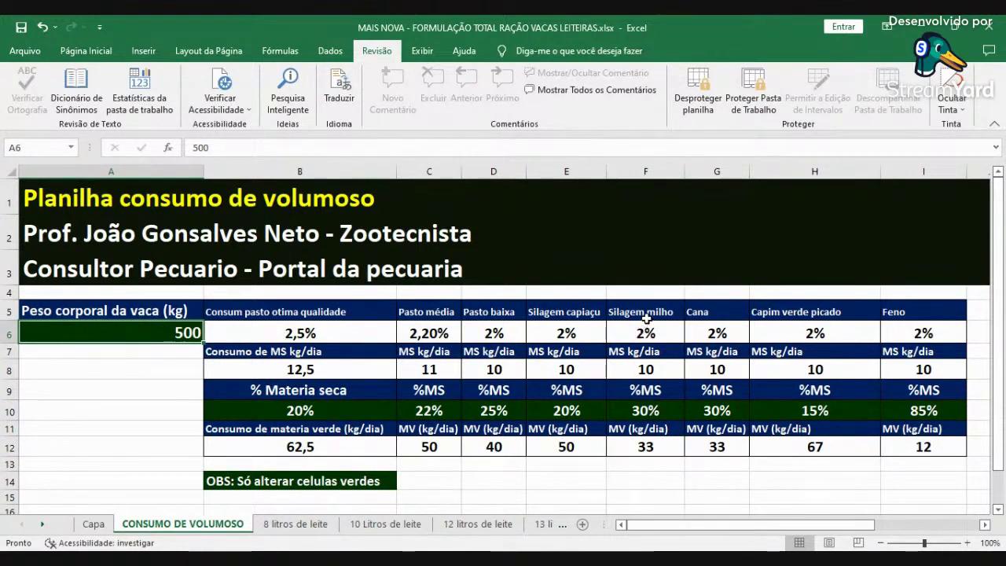
pyautogui.click(637, 416)
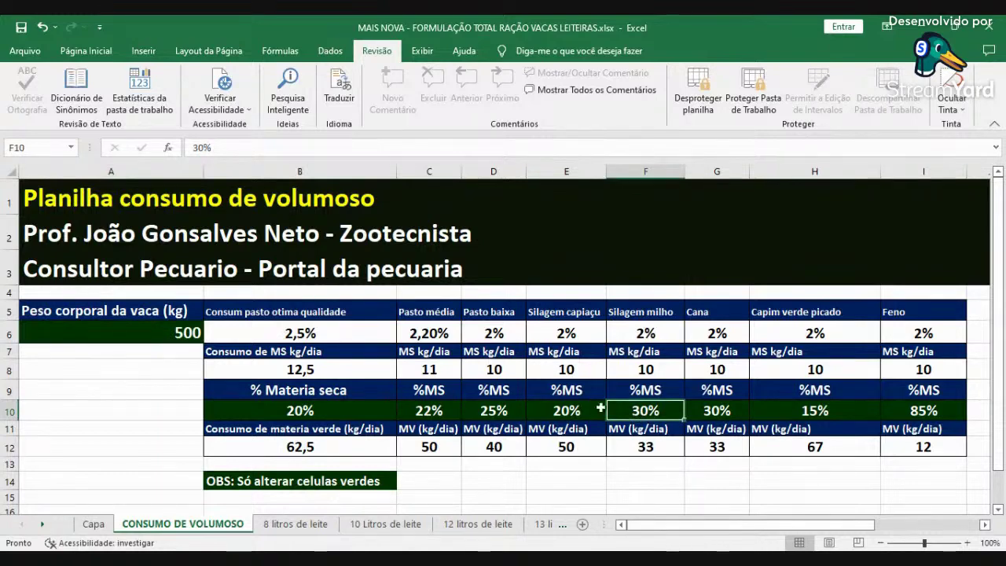
# - Return to the 12 litros de leite sheet and examine the NDT, PB, PDR, Ca and P balance with the new forage share
pyautogui.click(484, 524)
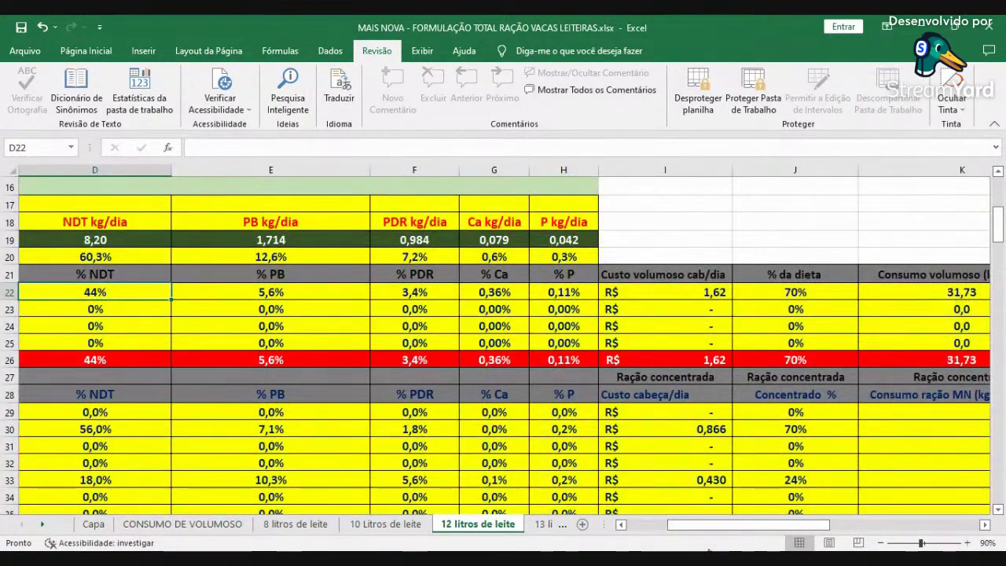
pyautogui.click(649, 525)
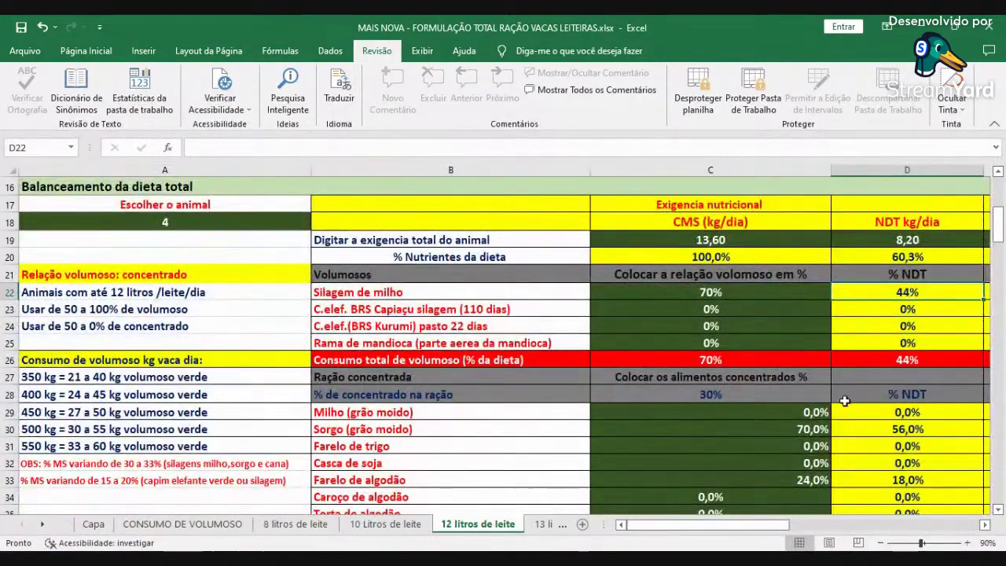
pyautogui.scroll(-6, 844, 400)
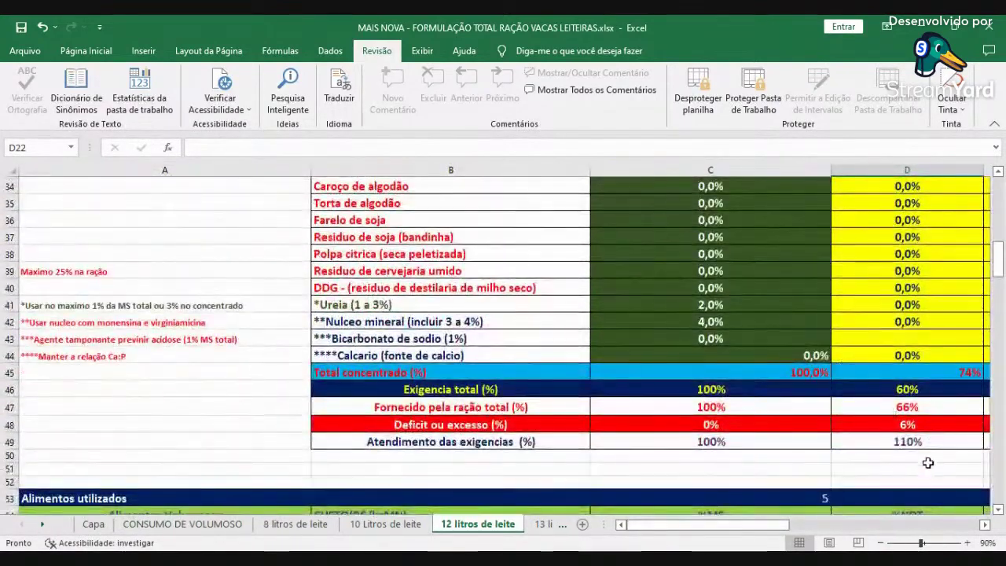
pyautogui.click(984, 524)
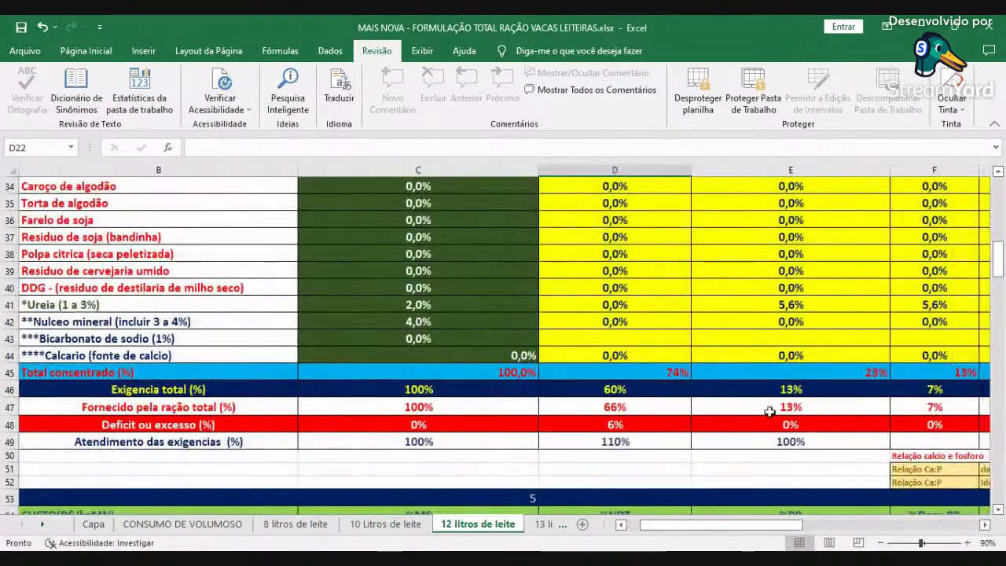
pyautogui.click(791, 443)
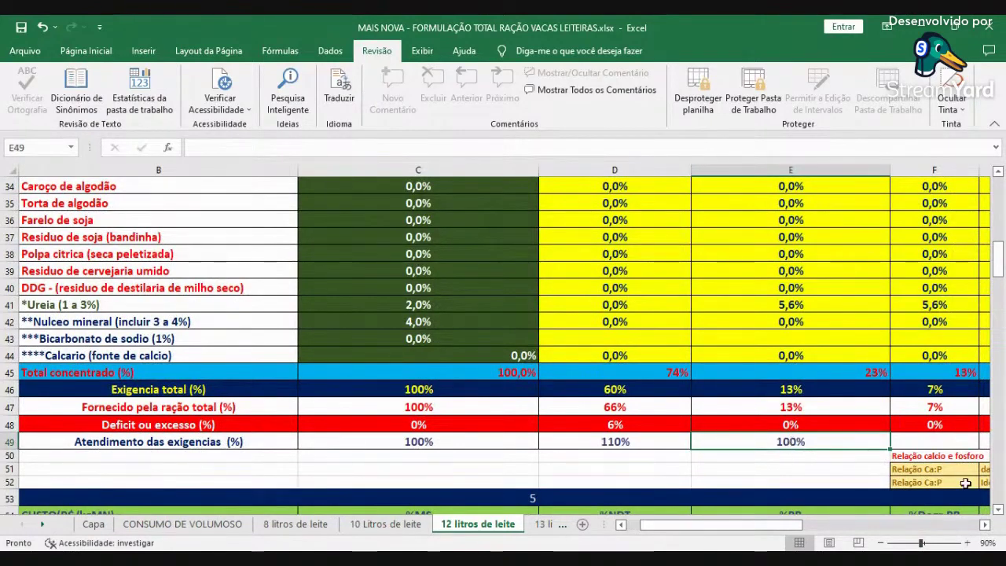
pyautogui.click(984, 525)
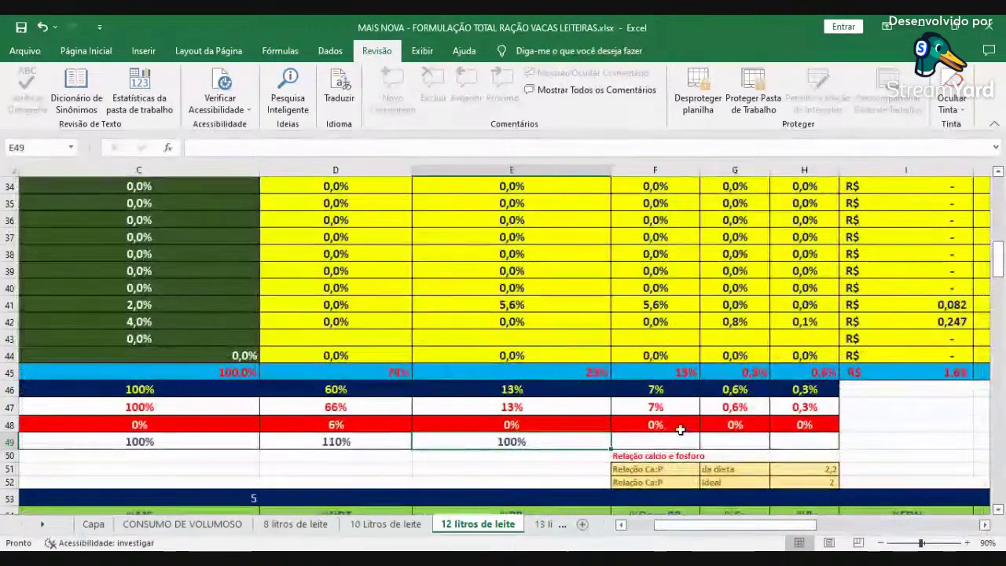
pyautogui.click(673, 424)
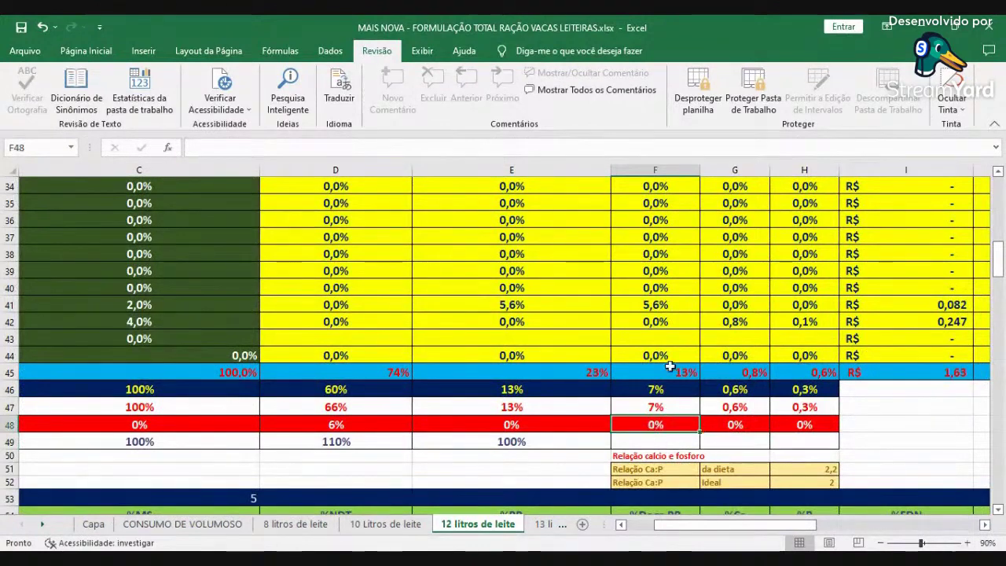
pyautogui.click(740, 425)
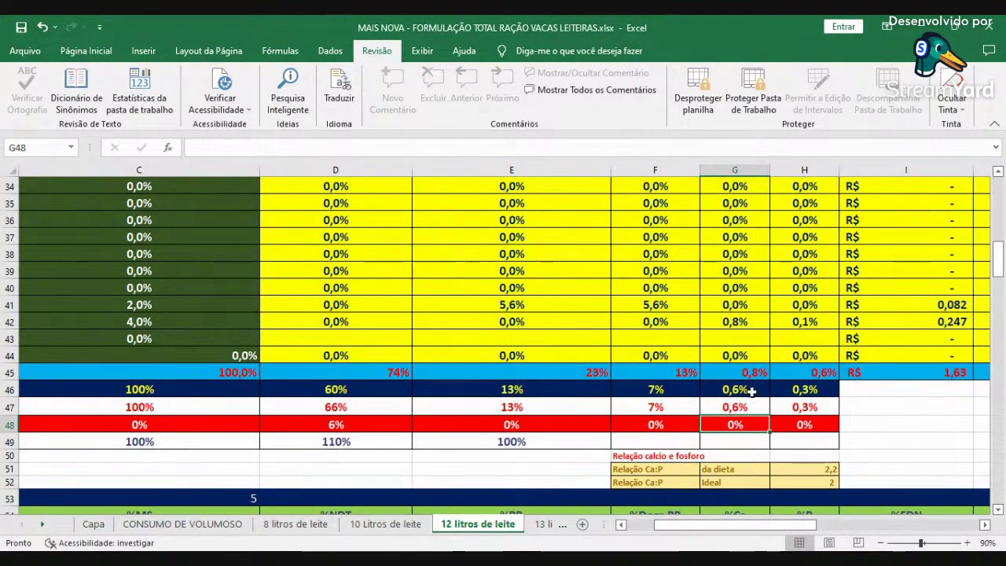
pyautogui.click(801, 422)
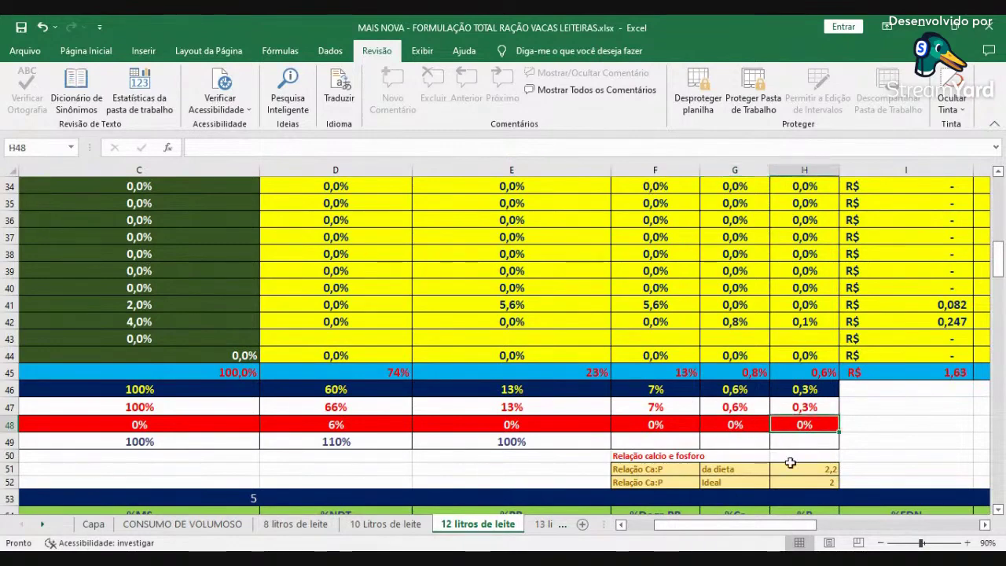
# - Examine the Atendimento das exigencias row for dry matter, NDT and PB on the 12 litros de leite sheet
pyautogui.click(622, 525)
pyautogui.moveTo(613, 442); pyautogui.dragTo(638, 458)
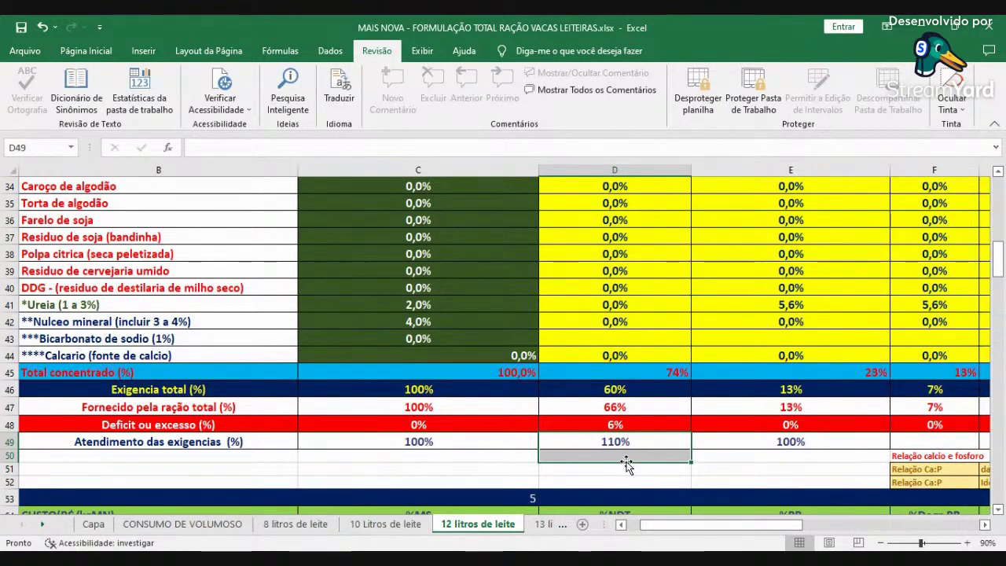
pyautogui.click(421, 442)
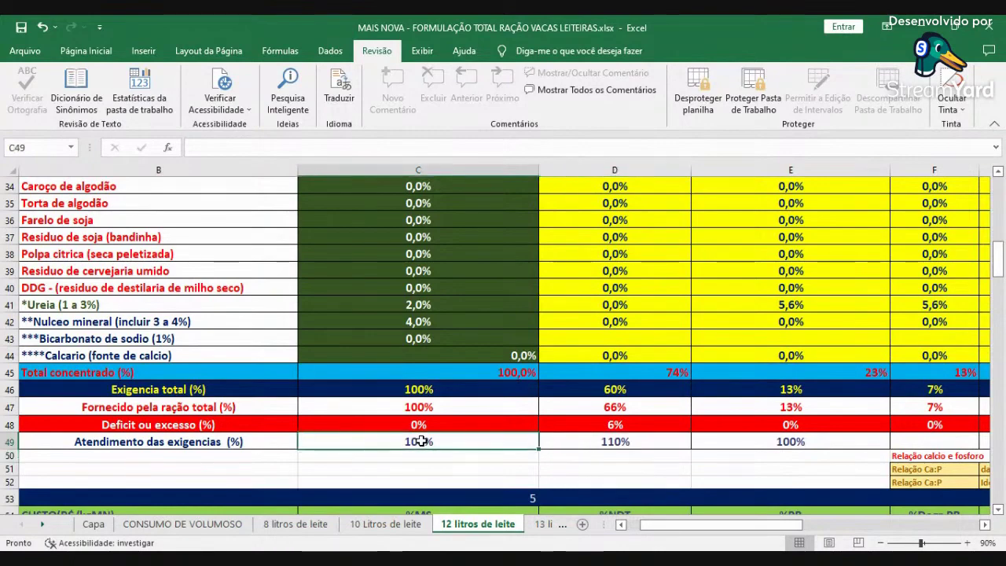
pyautogui.click(629, 441)
pyautogui.click(770, 442)
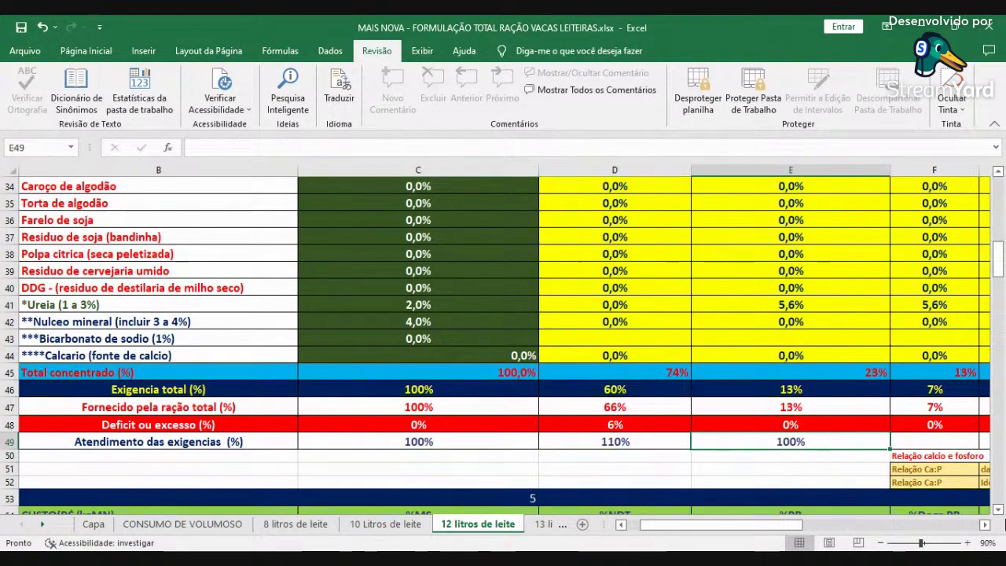
# - Compare the daily Silagem de milho intake per head with the total daily concentrate intake per animal
pyautogui.click(984, 524)
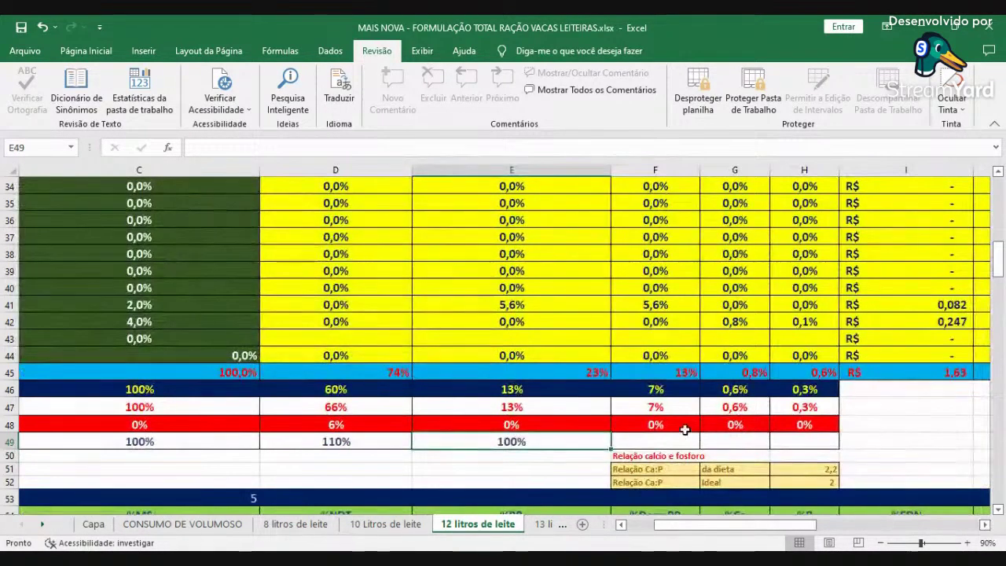
pyautogui.scroll(4, 887, 420)
pyautogui.scroll(2, 887, 420)
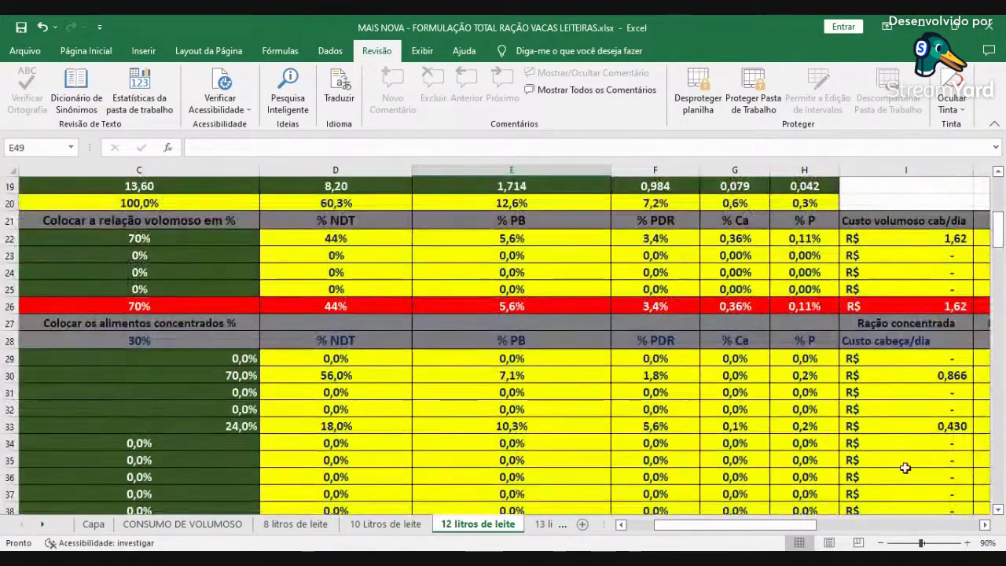
pyautogui.click(984, 524)
pyautogui.click(984, 524)
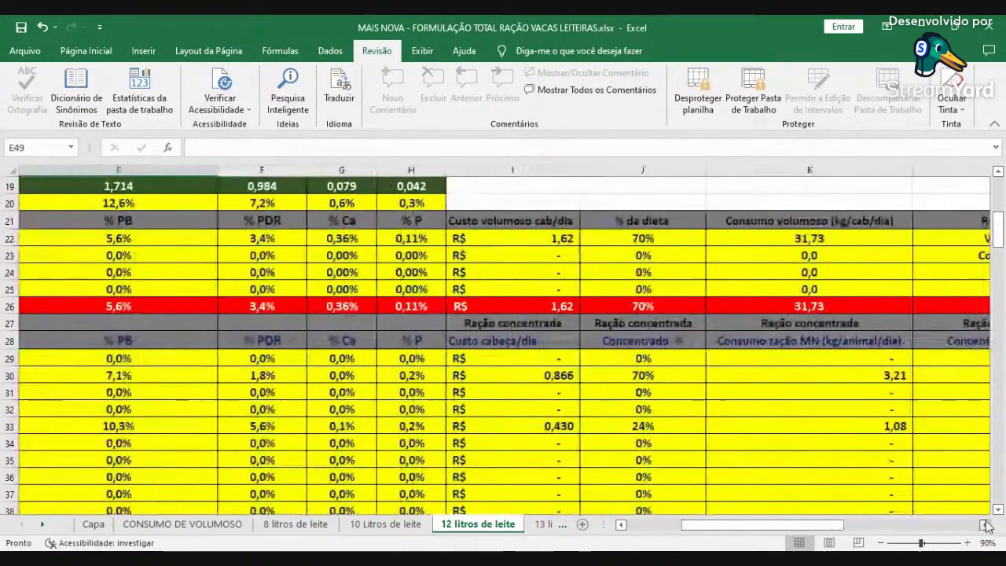
pyautogui.click(984, 524)
pyautogui.click(675, 238)
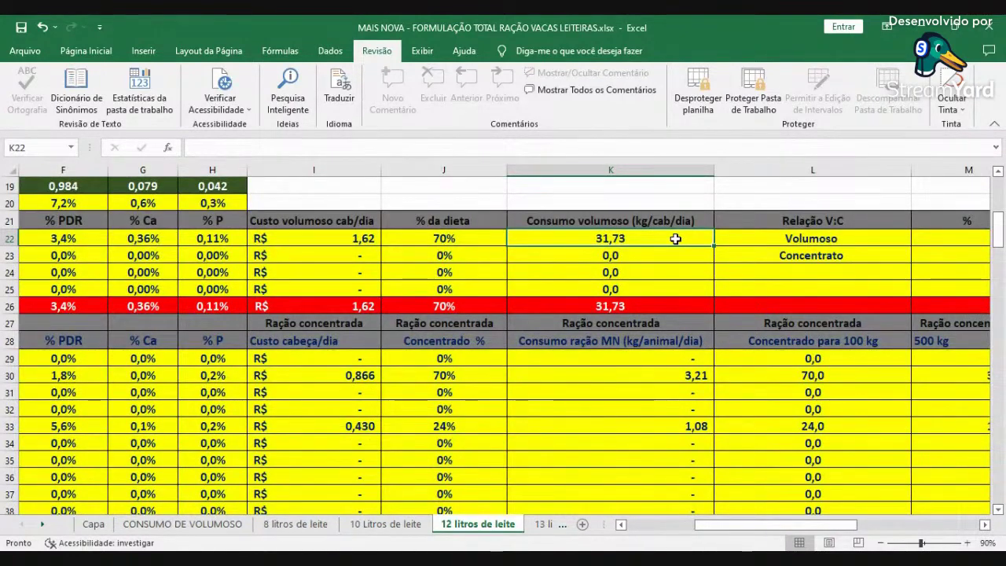
pyautogui.scroll(-3, 676, 238)
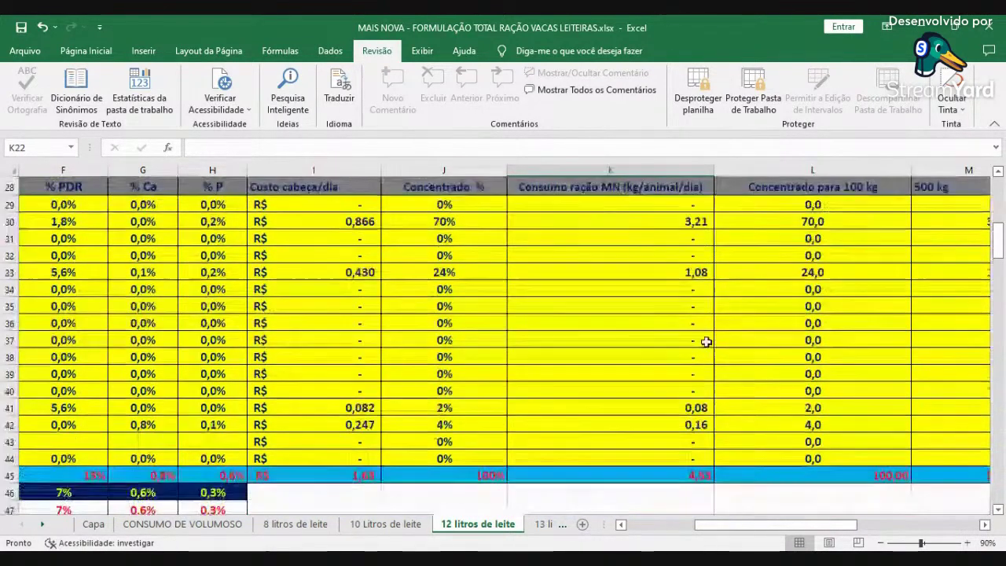
pyautogui.click(657, 476)
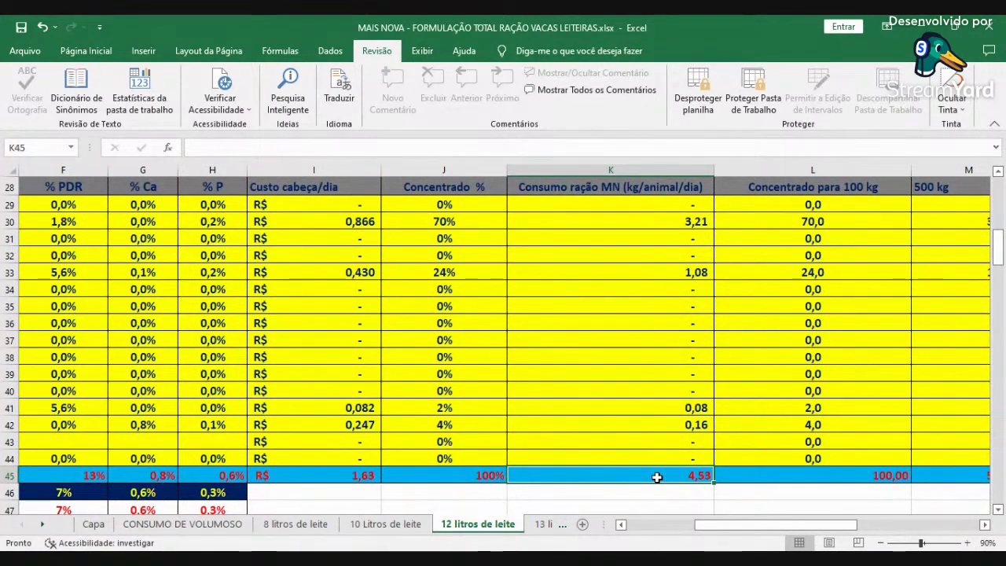
pyautogui.scroll(2, 737, 371)
pyautogui.scroll(1, 647, 335)
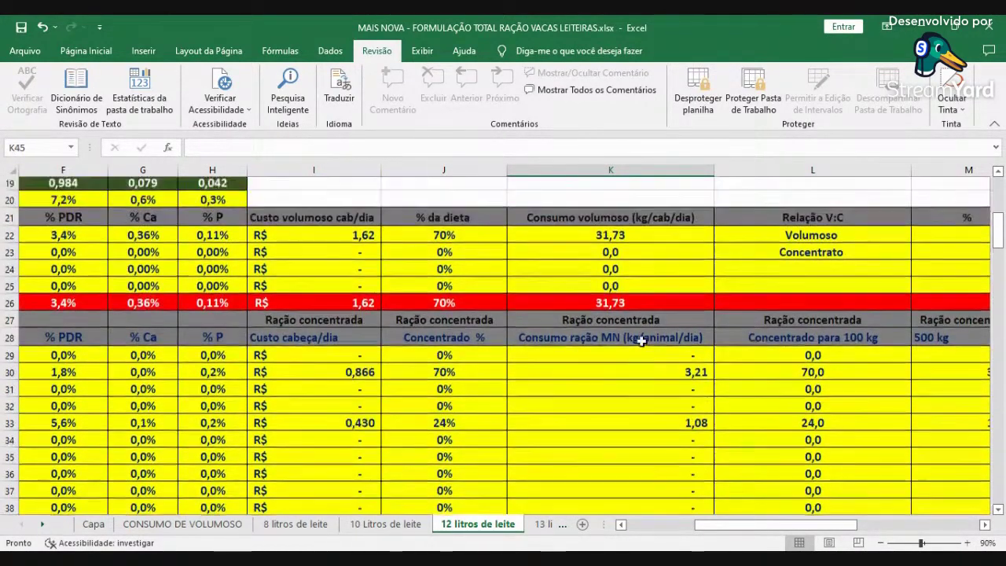
pyautogui.click(642, 236)
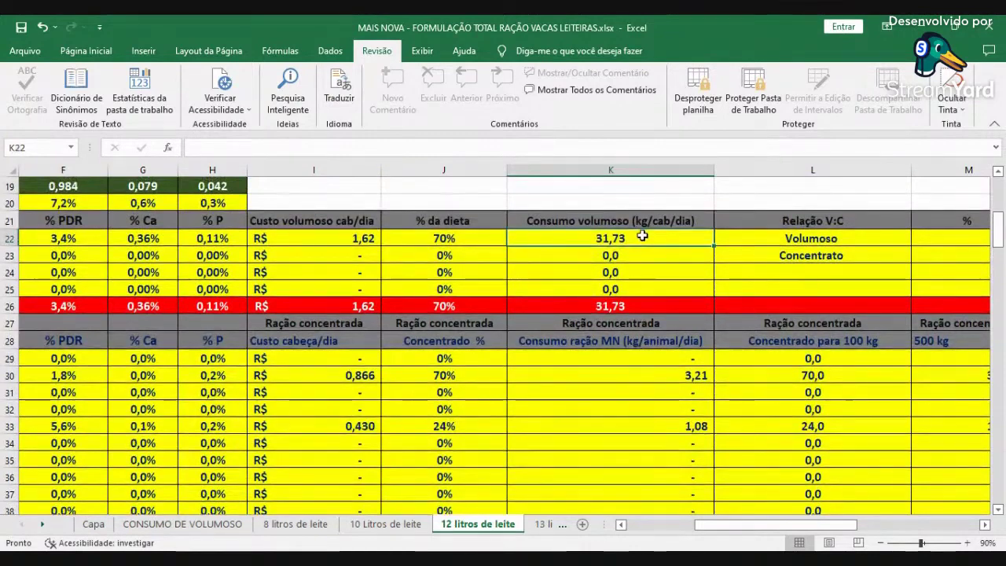
pyautogui.scroll(-4, 646, 373)
pyautogui.click(644, 420)
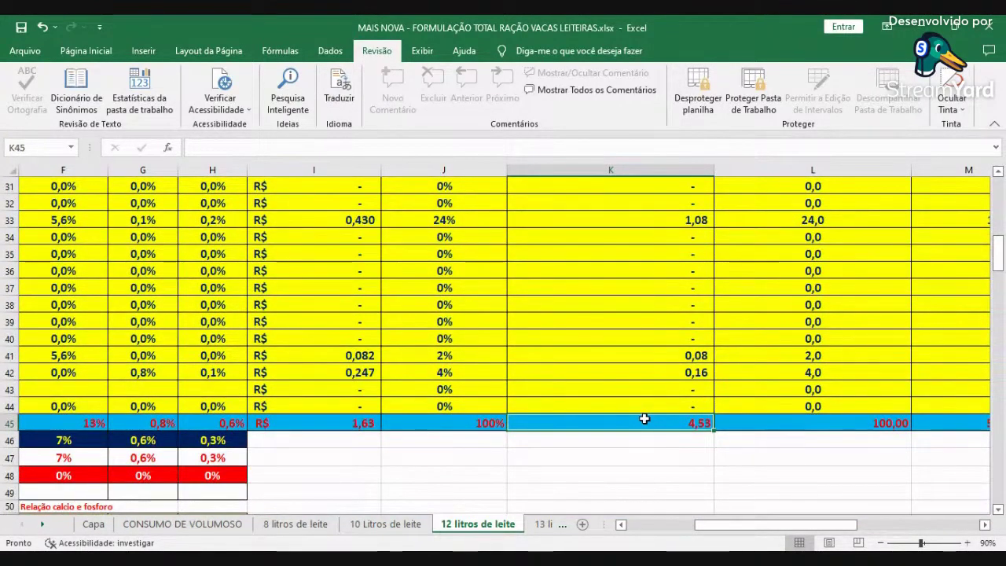
pyautogui.scroll(1, 650, 417)
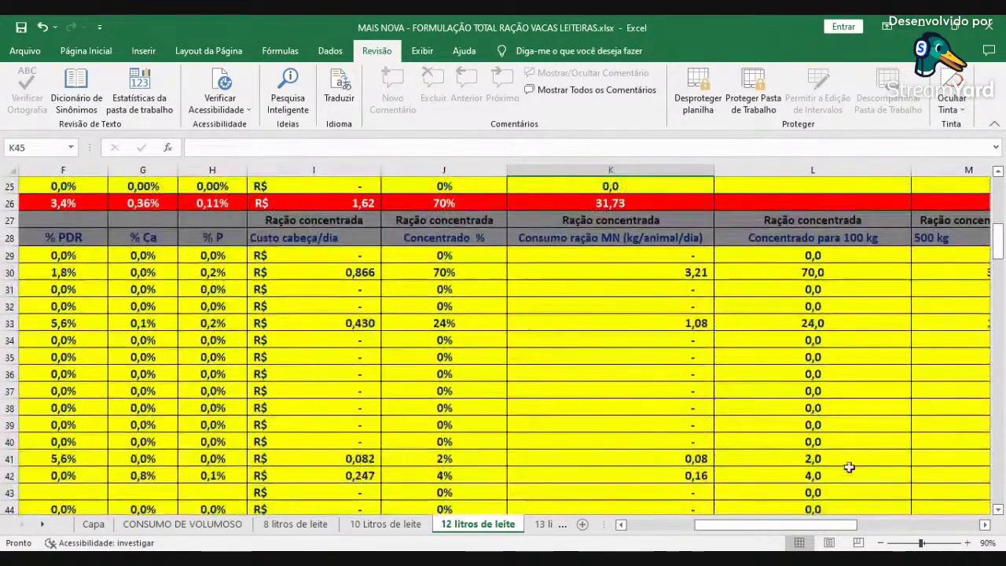
pyautogui.scroll(-1, 943, 503)
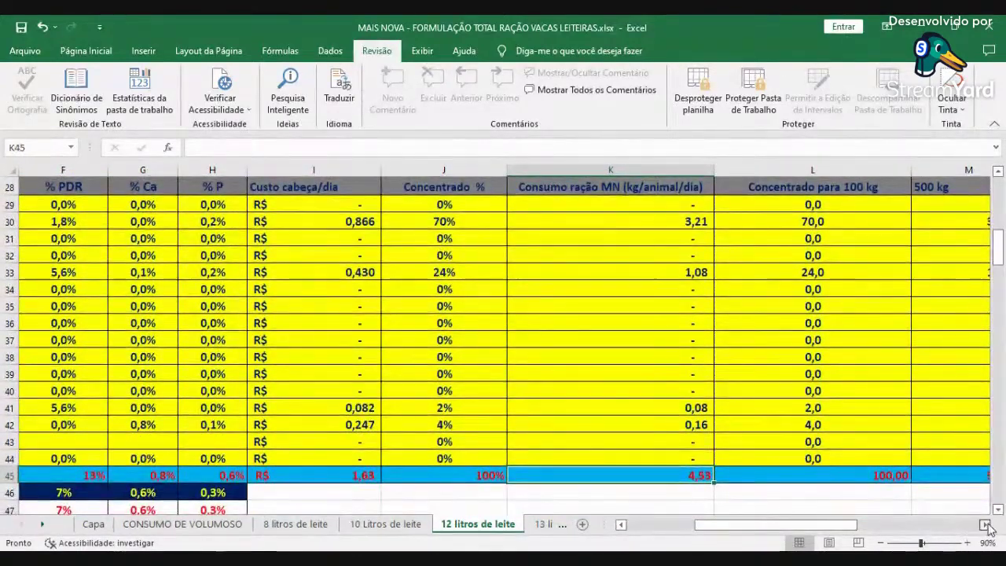
# - Check the ingredient amounts for the 500 kg and 1000 kg concentrate batches
pyautogui.click(984, 524)
pyautogui.click(819, 190)
pyautogui.click(822, 190)
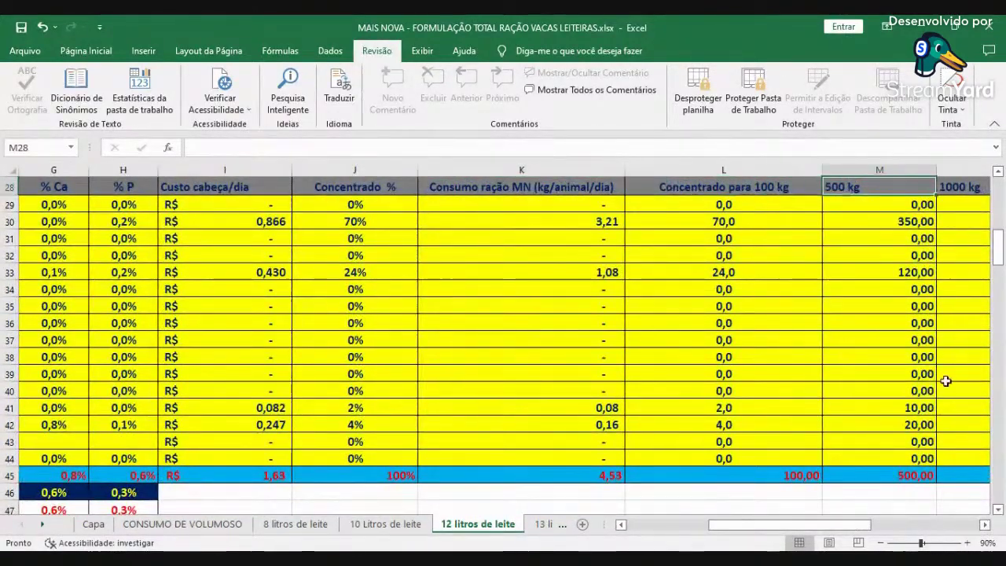
pyautogui.click(984, 524)
pyautogui.click(902, 195)
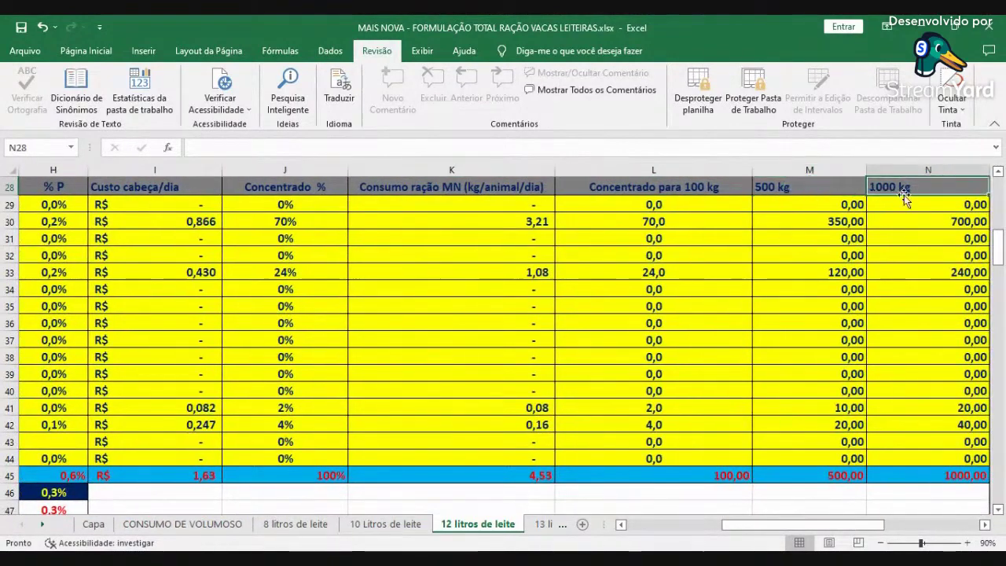
# - Examine the PB and NDT levels in the Total concentrado row
pyautogui.click(660, 527)
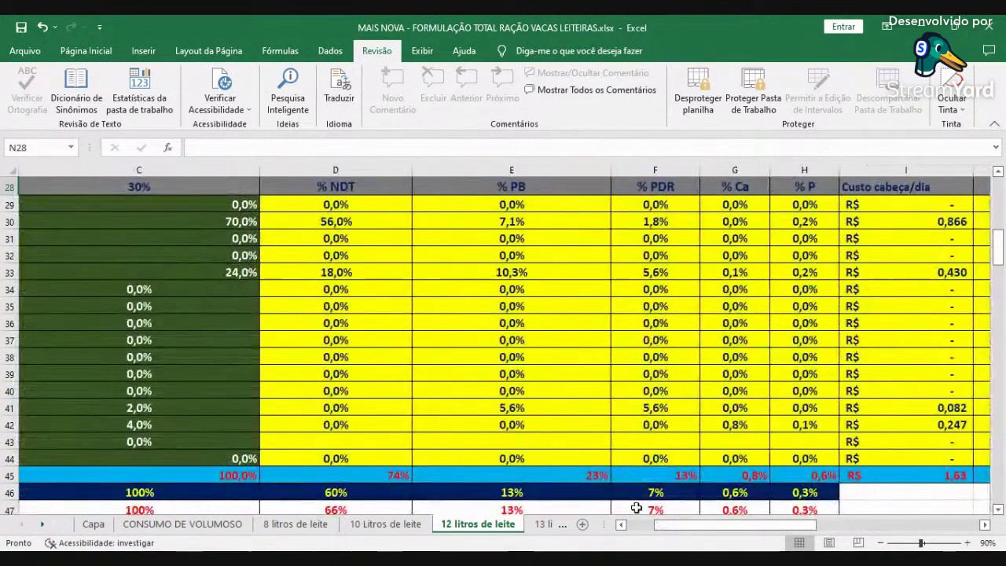
pyautogui.click(620, 525)
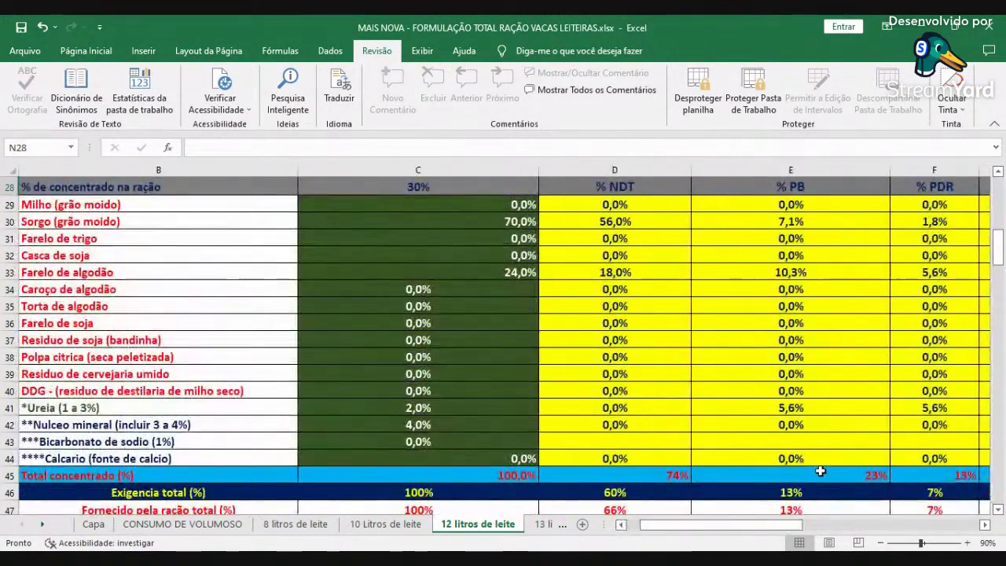
pyautogui.click(822, 474)
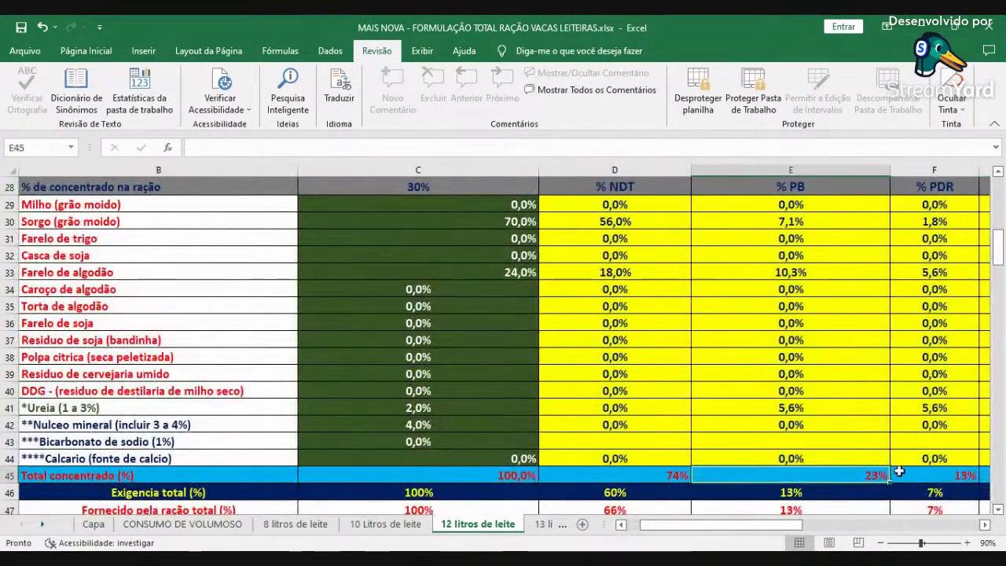
pyautogui.click(657, 477)
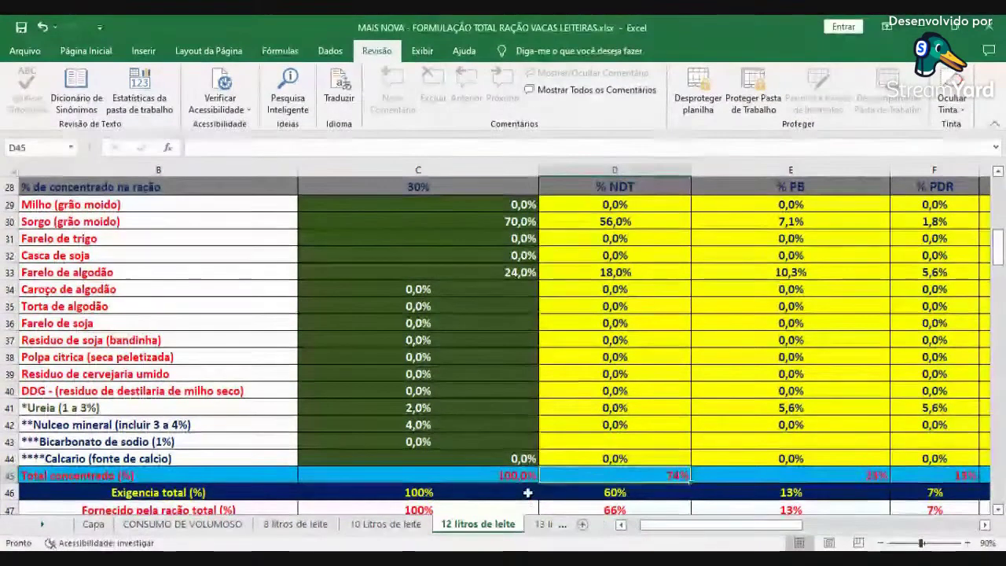
# - Review the Consumo volumoso value for Silagem de milho again alongside the Consumo ração MN total for the concentrate
pyautogui.scroll(-4, 662, 466)
pyautogui.scroll(2, 819, 418)
pyautogui.scroll(5, 819, 419)
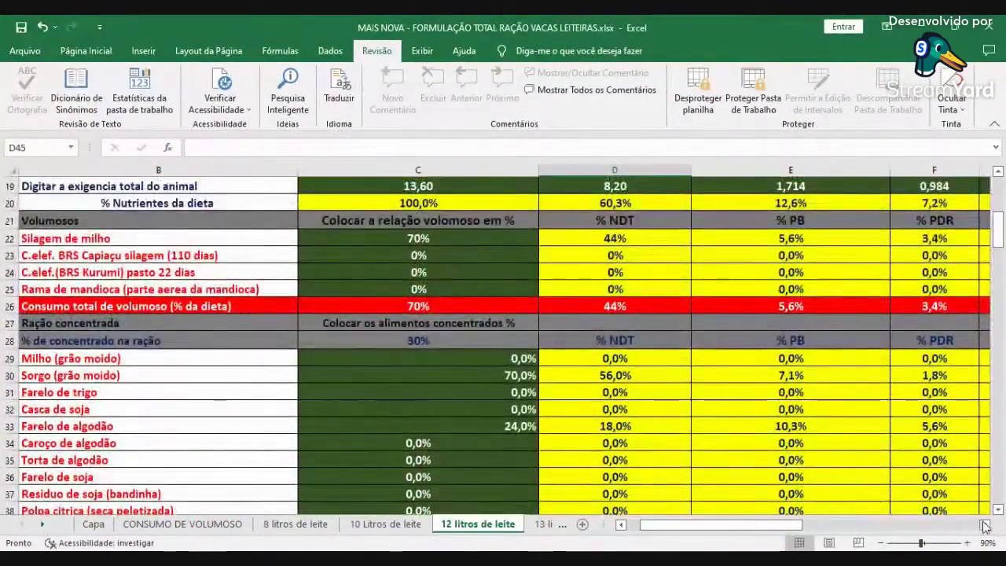
pyautogui.moveTo(985, 527); pyautogui.dragTo(985, 527)
pyautogui.click(653, 234)
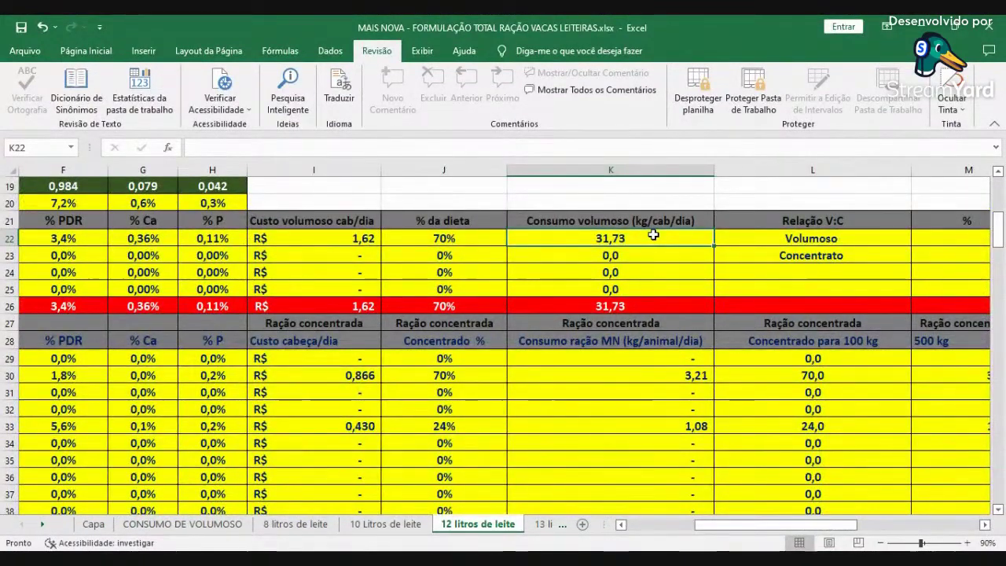
pyautogui.scroll(-2, 649, 304)
pyautogui.scroll(-2, 649, 305)
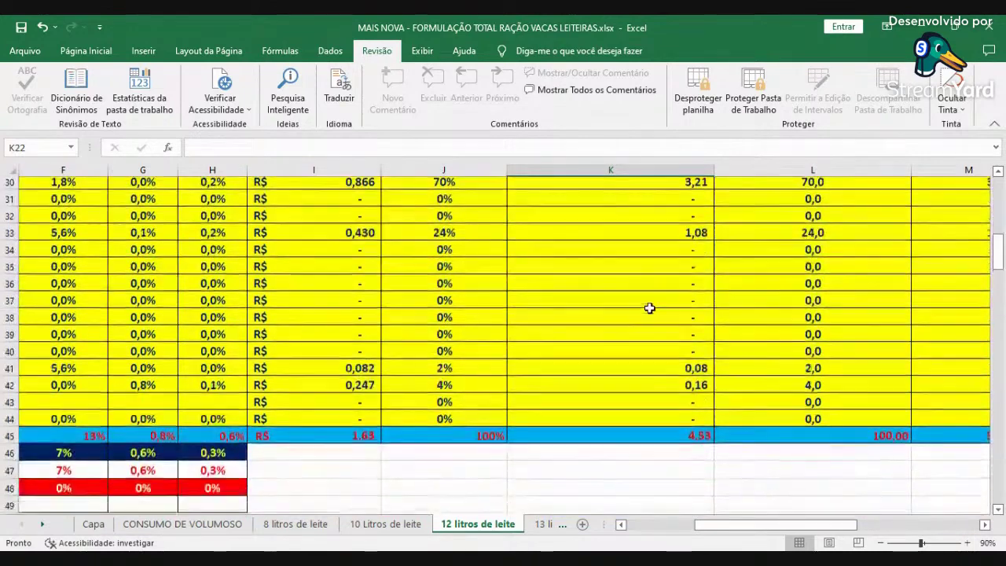
pyautogui.click(668, 423)
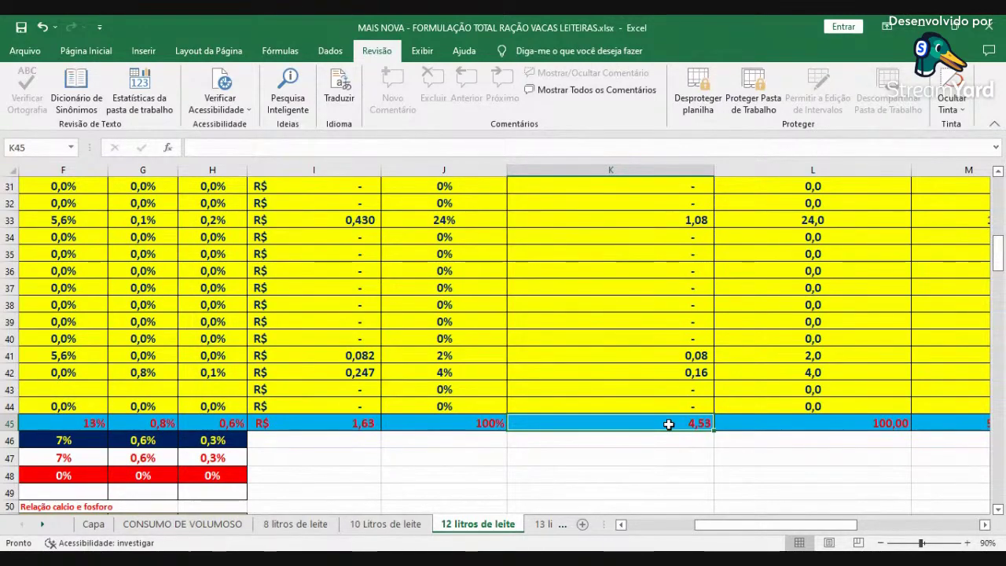
pyautogui.scroll(5, 625, 340)
pyautogui.click(602, 299)
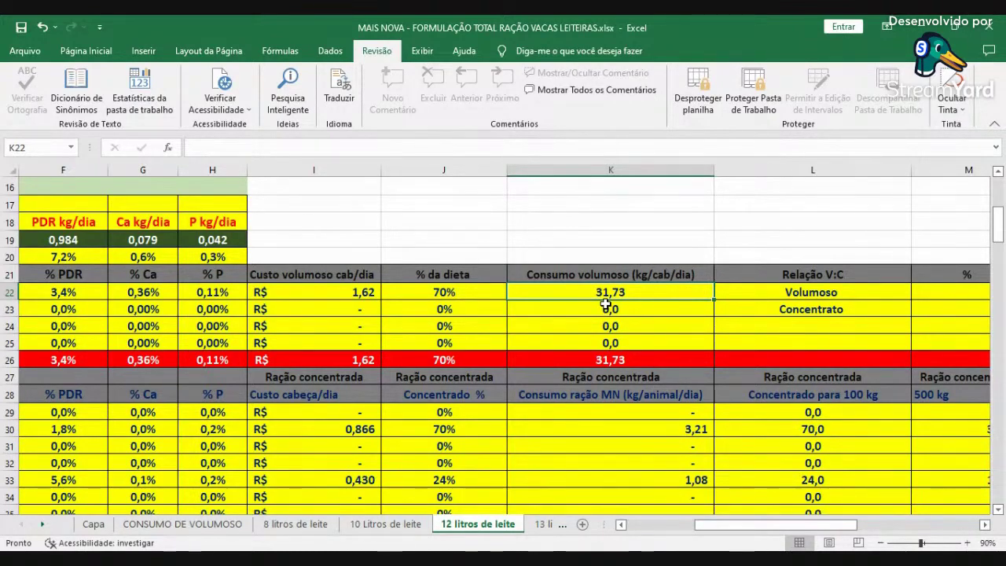
pyautogui.scroll(-4, 605, 305)
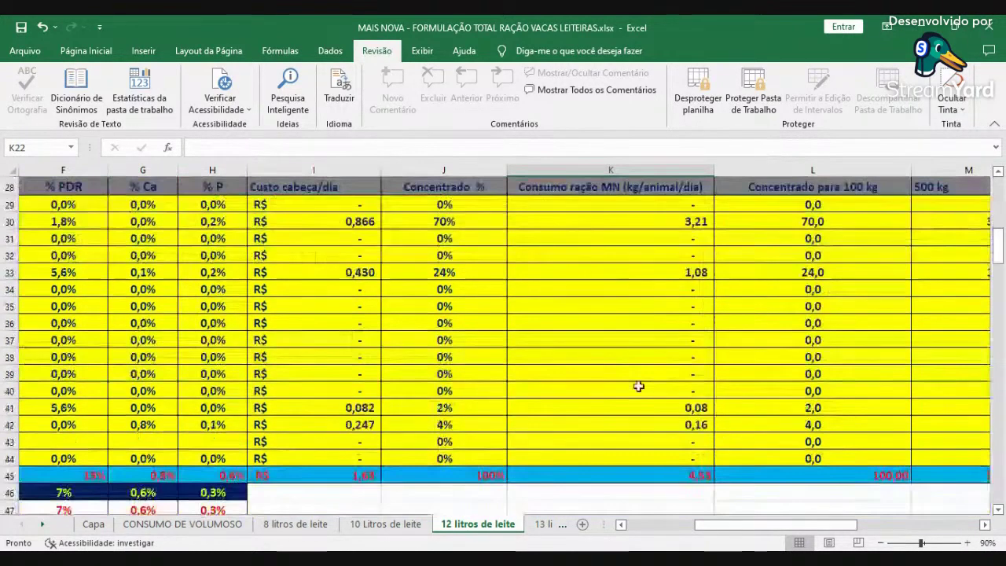
pyautogui.click(653, 476)
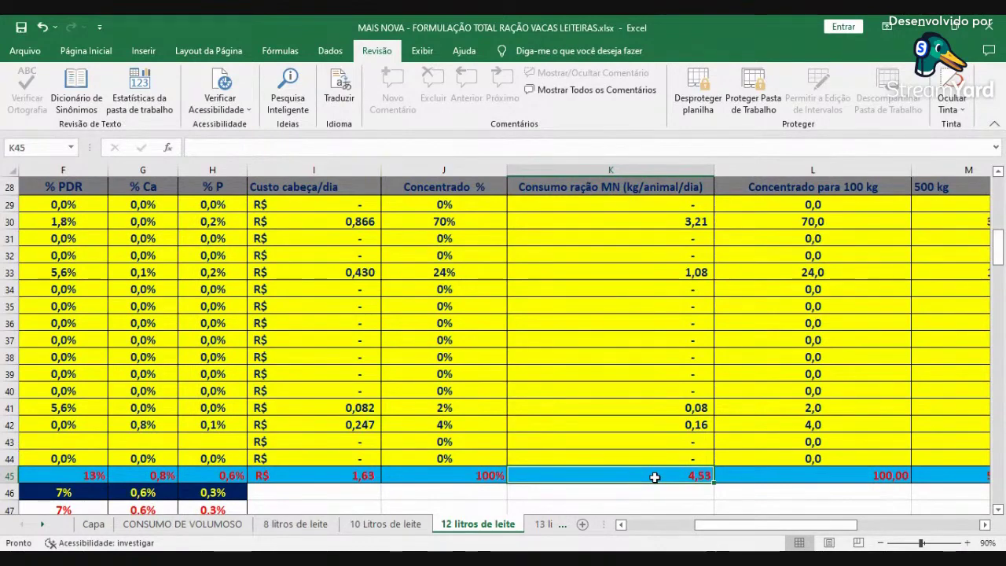
pyautogui.scroll(2, 523, 307)
pyautogui.scroll(-3, 566, 301)
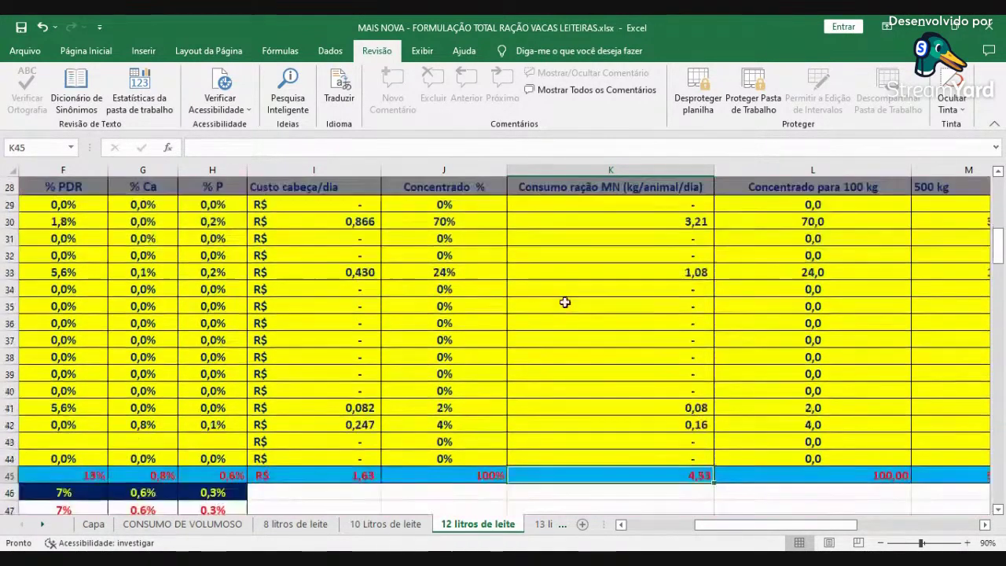
pyautogui.scroll(4, 581, 330)
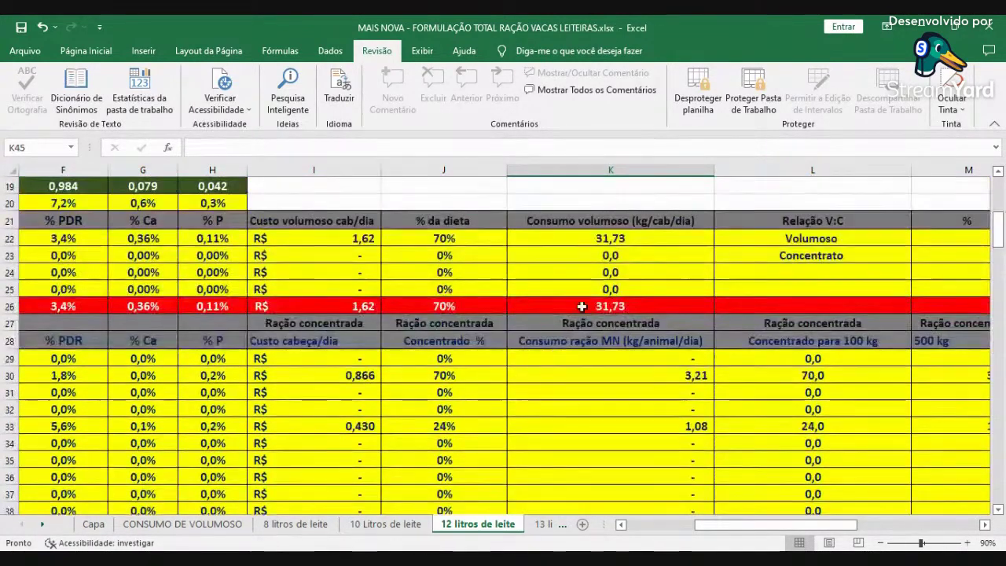
pyautogui.click(584, 238)
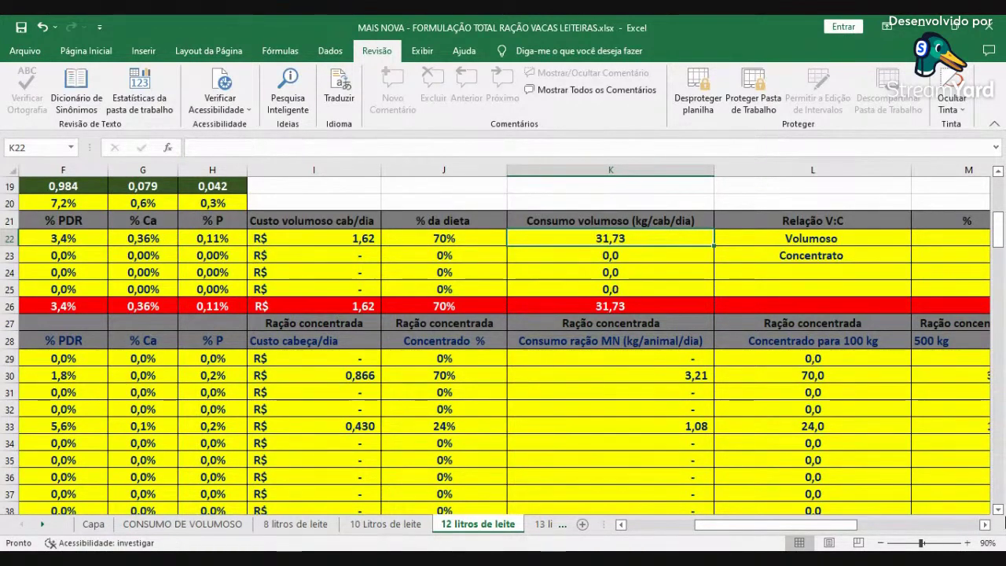
# - Check the Volumoso and Concentrato percentages in the Relação V:C table
pyautogui.click(984, 524)
pyautogui.click(984, 524)
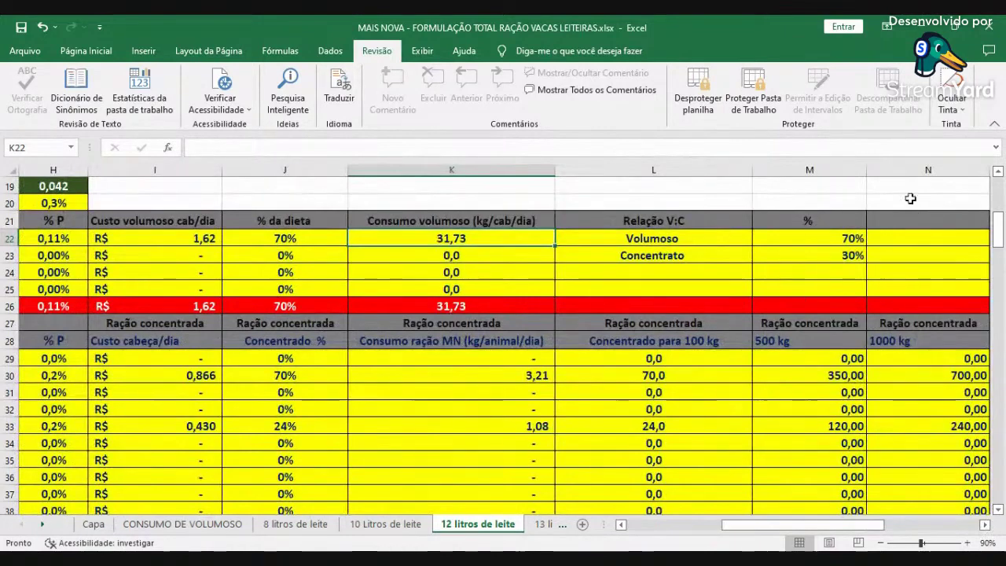
pyautogui.click(825, 238)
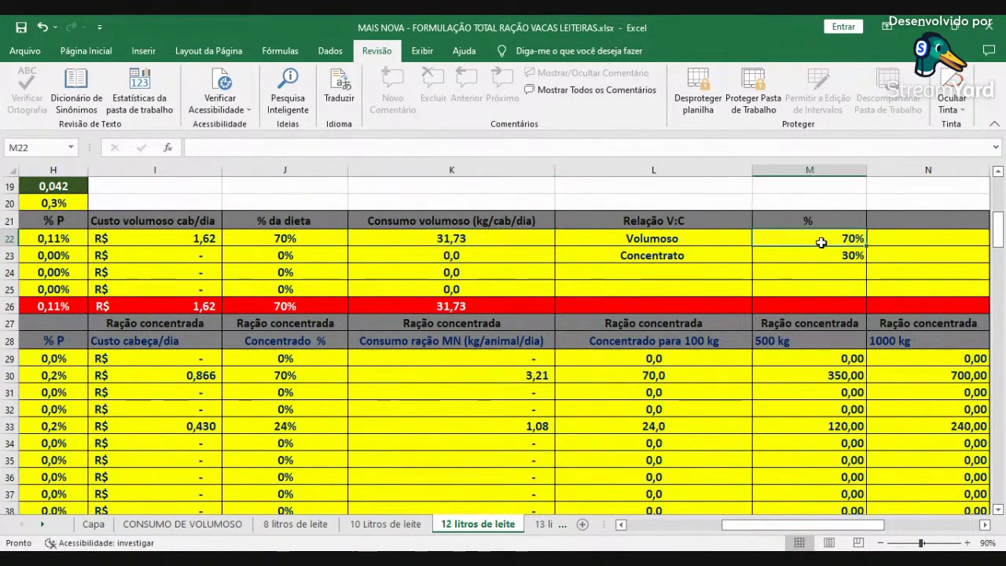
pyautogui.click(822, 256)
# - Check the total row of the concentrate table for the 100 kg, 500 kg, 1000 kg and 5.000 kg batches
pyautogui.scroll(-3, 854, 425)
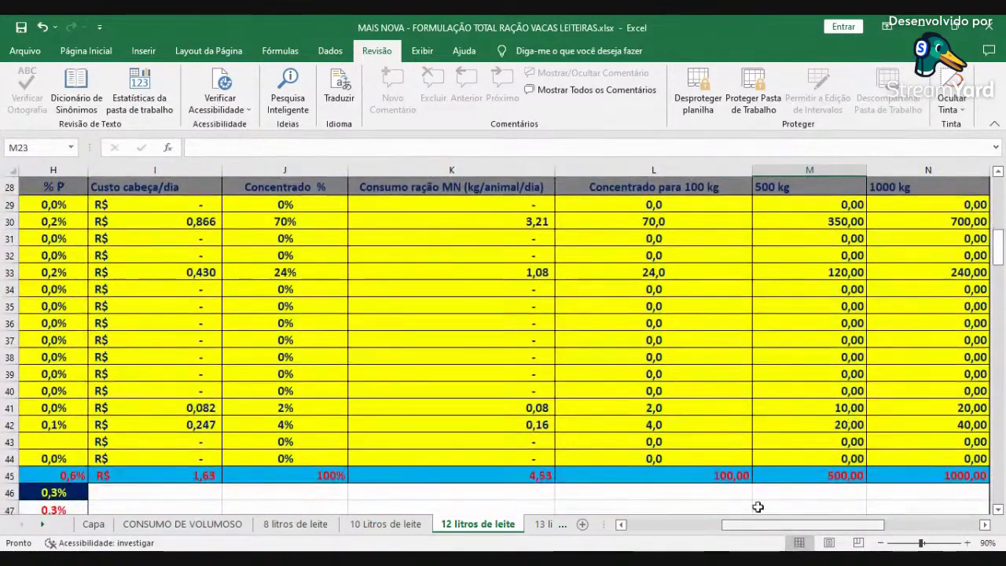
pyautogui.click(675, 272)
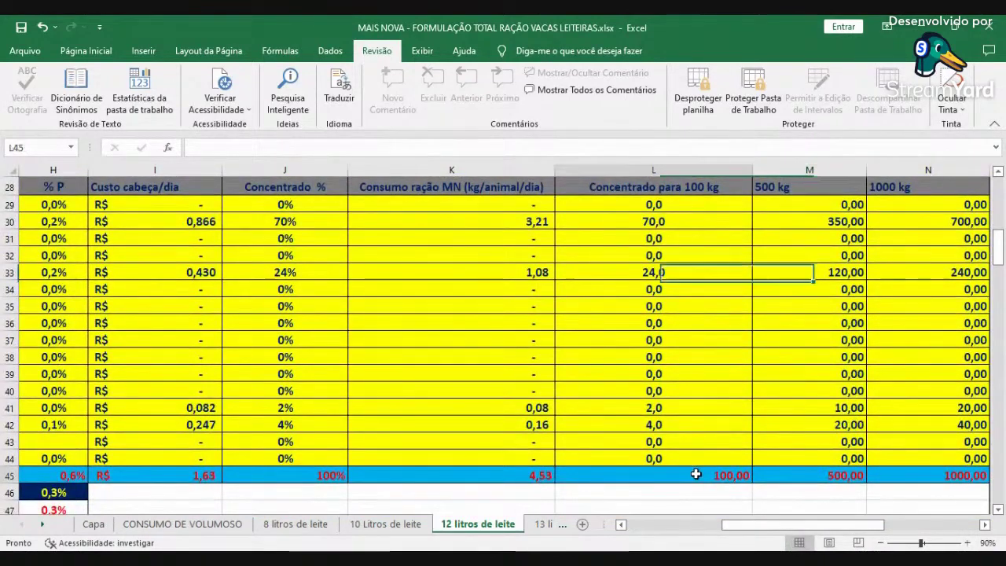
pyautogui.click(707, 475)
pyautogui.click(797, 475)
pyautogui.click(985, 528)
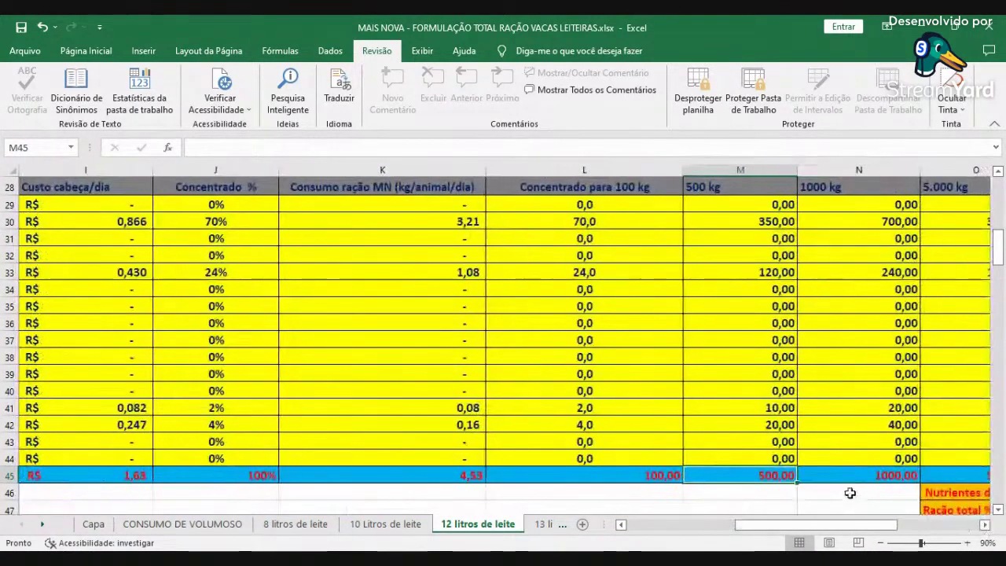
pyautogui.press('Right')
pyautogui.click(986, 528)
pyautogui.press('Right')
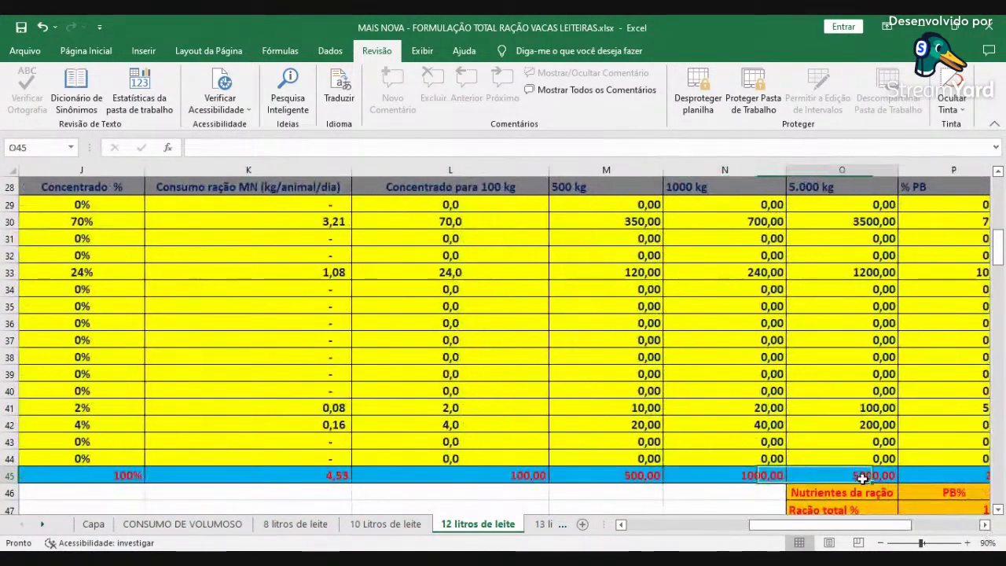
# - Compare the concentrate's total PB, NDT and FDN levels with the PB% and NDT% in the Ração total % row
pyautogui.click(986, 528)
pyautogui.click(986, 528)
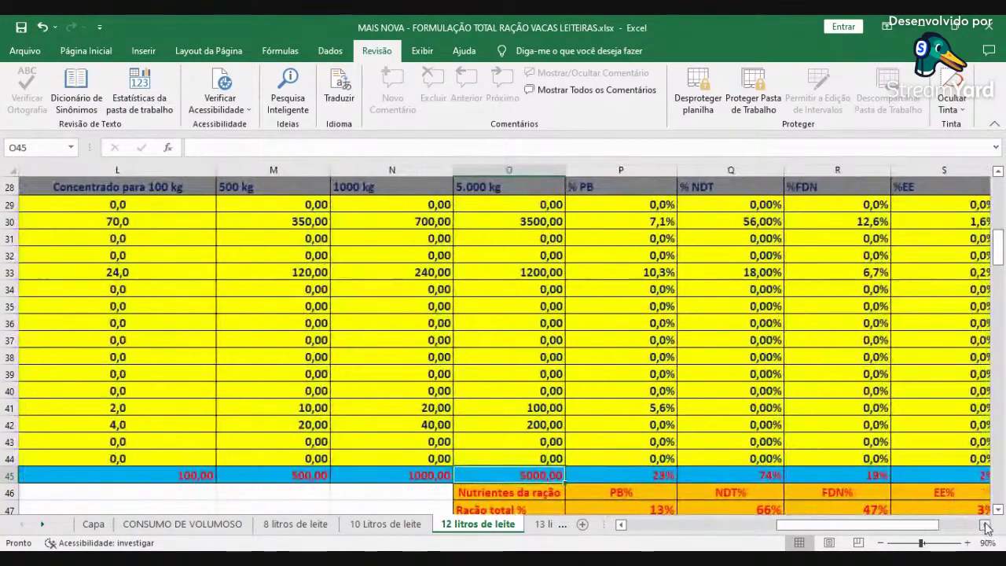
pyautogui.scroll(-1, 836, 456)
pyautogui.click(843, 429)
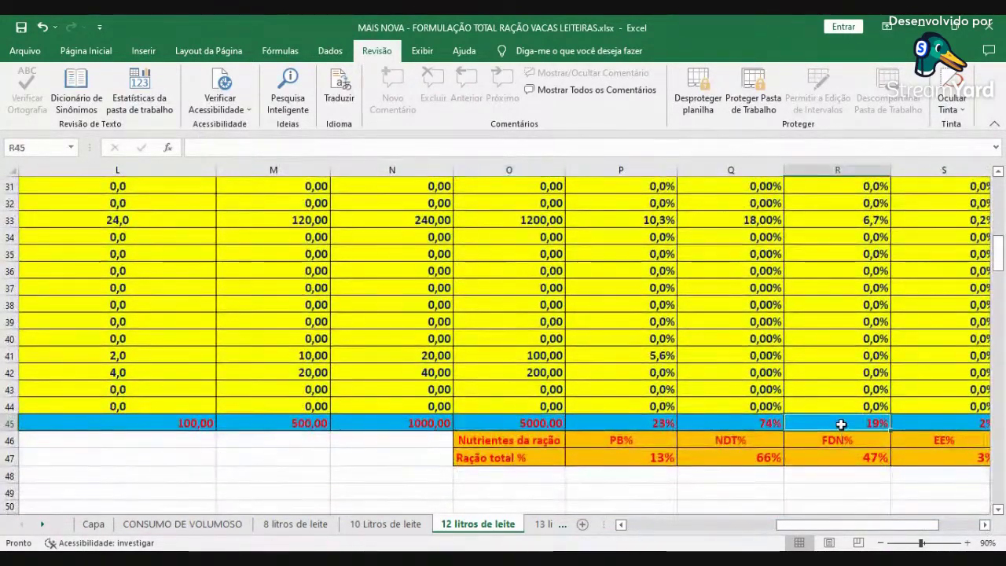
pyautogui.click(660, 427)
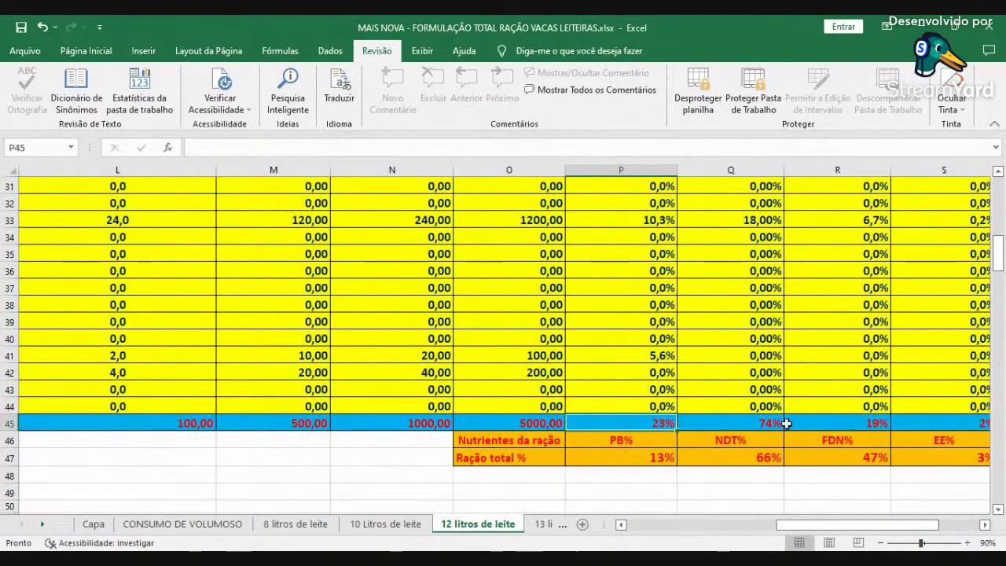
pyautogui.click(748, 428)
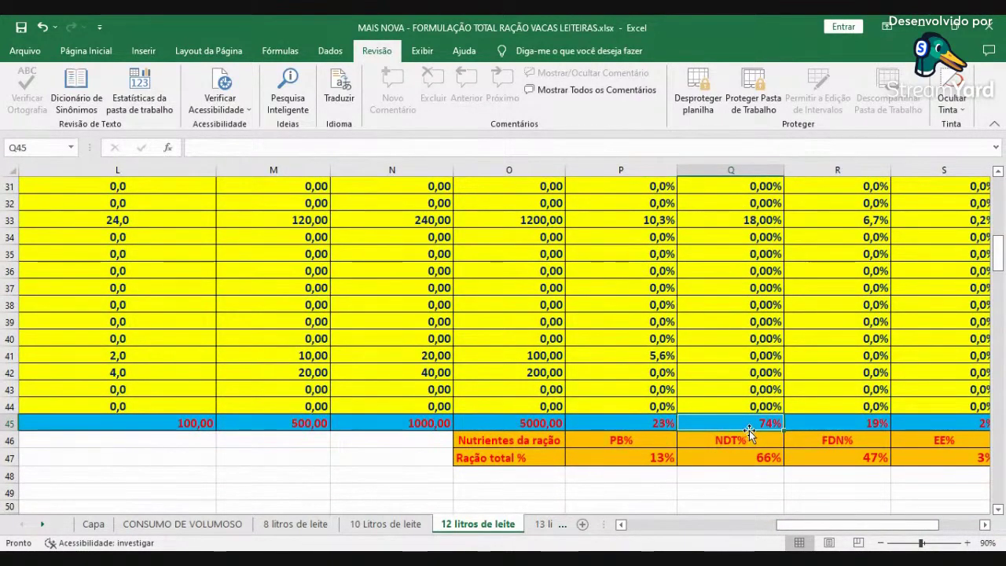
pyautogui.scroll(-1, 707, 428)
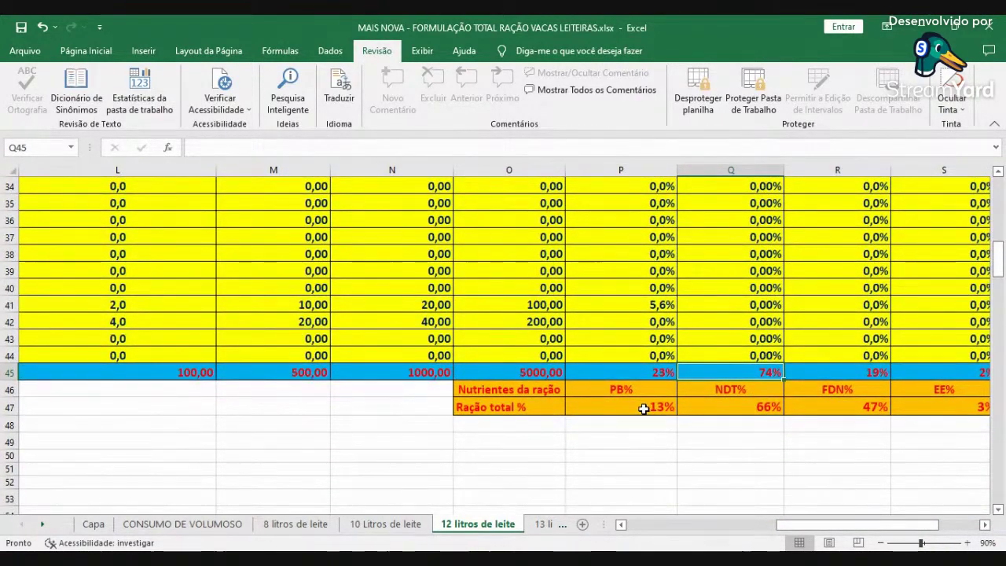
pyautogui.click(643, 408)
pyautogui.click(736, 413)
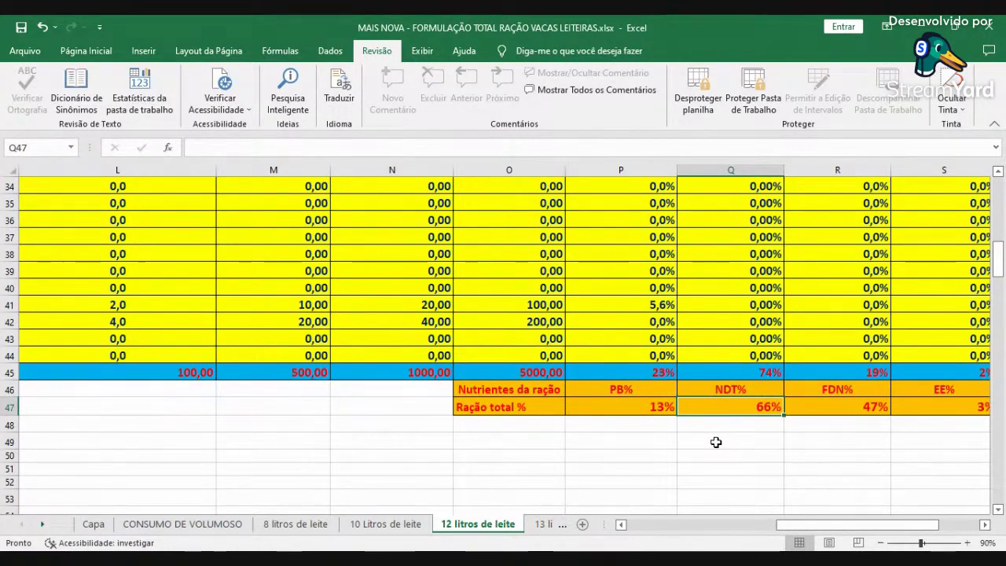
# - Review the animal, consumption and cost figures in the Relatorio final section
pyautogui.click(645, 521)
pyautogui.scroll(-3, 645, 463)
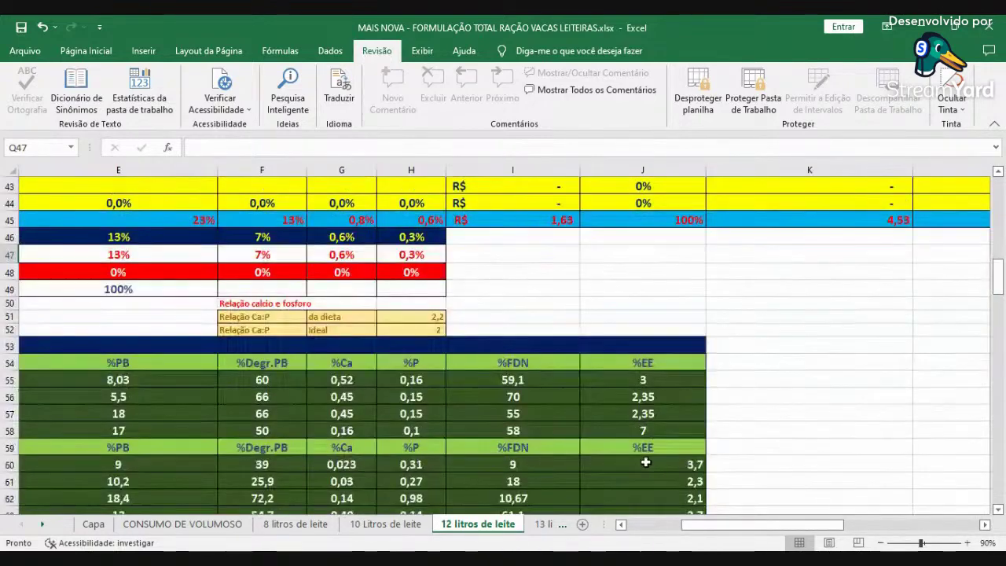
pyautogui.click(622, 524)
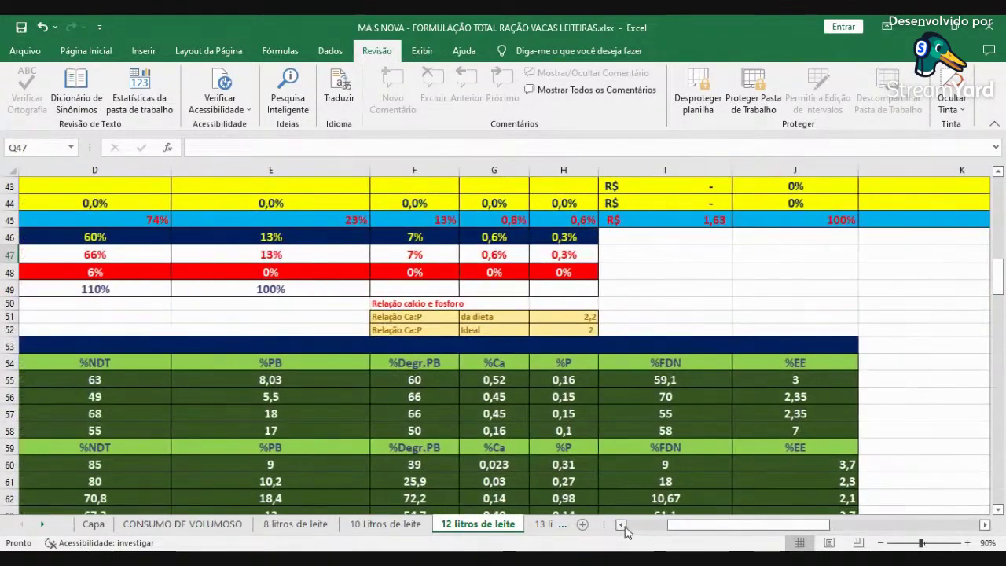
pyautogui.click(621, 524)
pyautogui.click(621, 524)
pyautogui.scroll(-5, 695, 361)
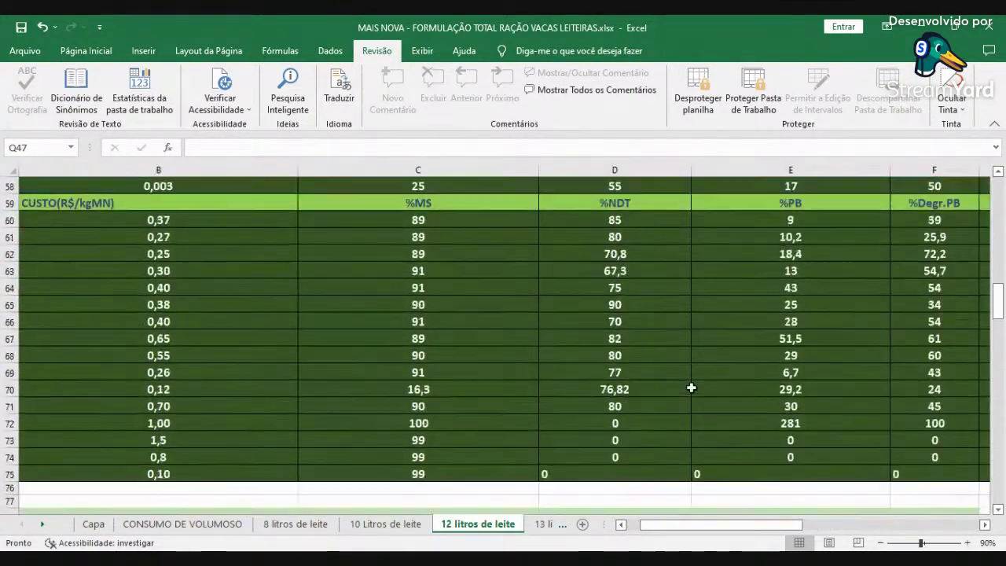
pyautogui.click(621, 524)
pyautogui.scroll(-6, 676, 420)
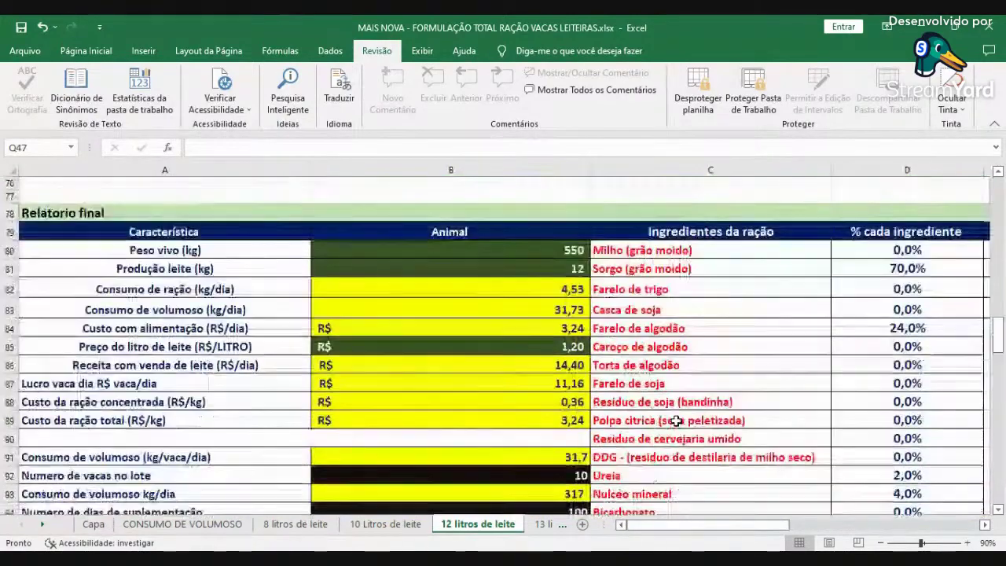
pyautogui.click(880, 542)
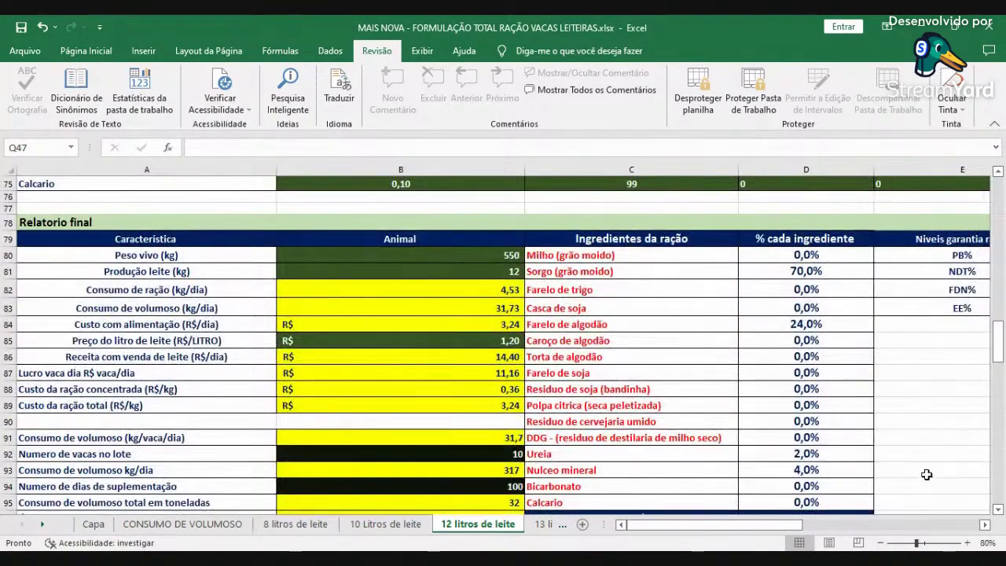
pyautogui.scroll(-1, 927, 474)
# - Check the Farelo de algodão, Ureia, Nulceo mineral and Total percentages in the final report's ingredient list
pyautogui.click(984, 524)
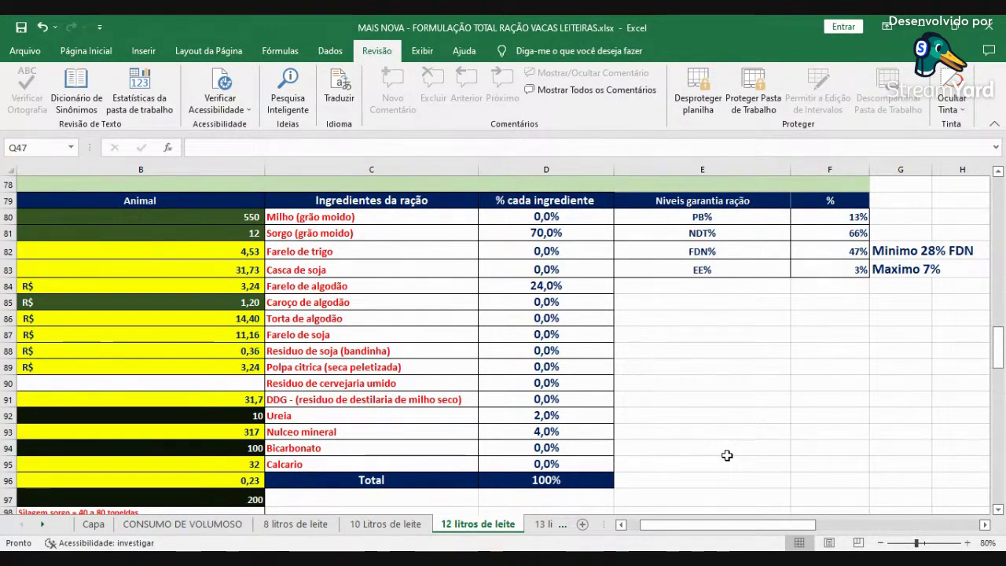
pyautogui.click(540, 285)
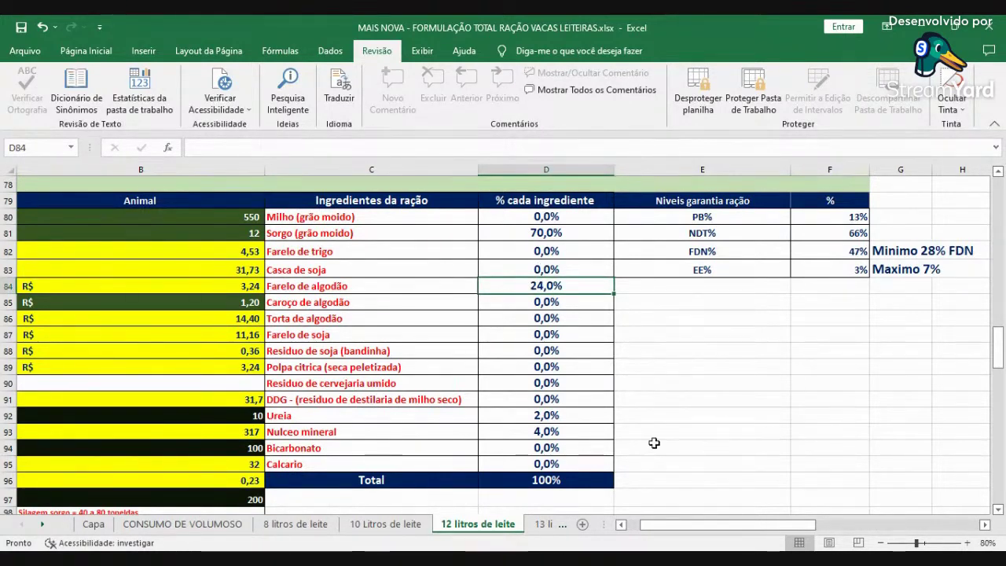
pyautogui.click(578, 414)
pyautogui.click(568, 430)
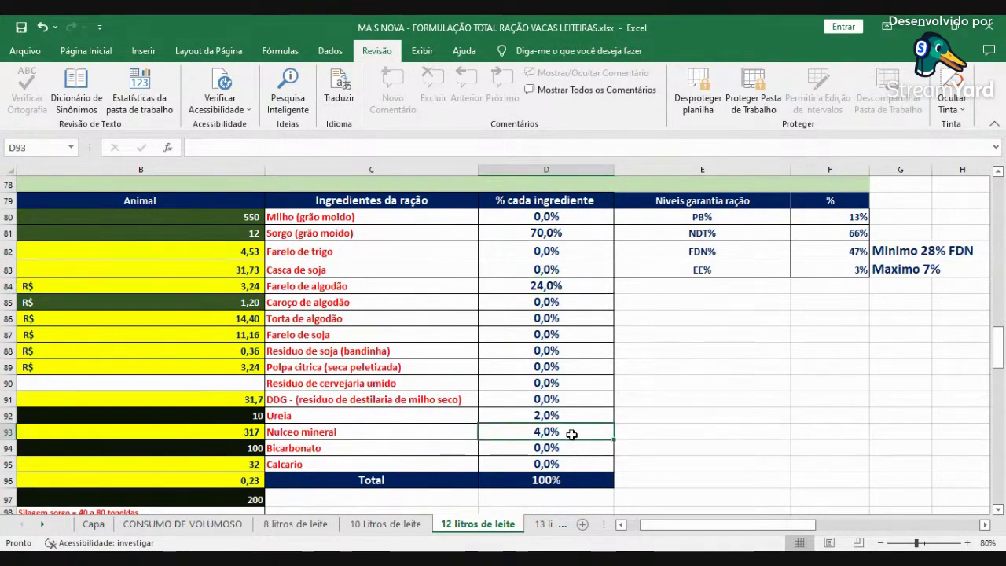
pyautogui.click(554, 482)
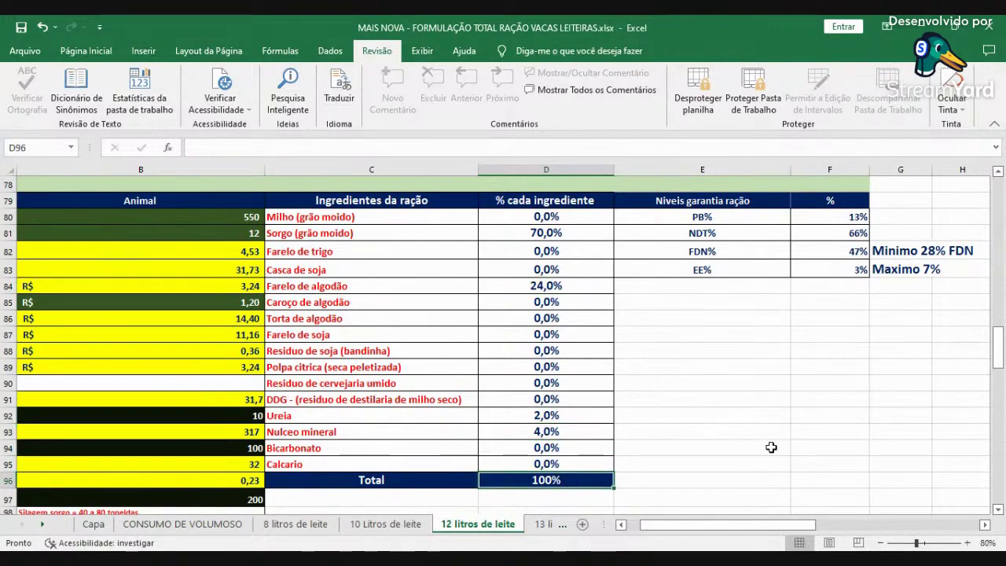
# - Examine the PB, FDN and EE levels under Niveis garantia ração against the FDN minimum and EE maximum notes
pyautogui.click(847, 217)
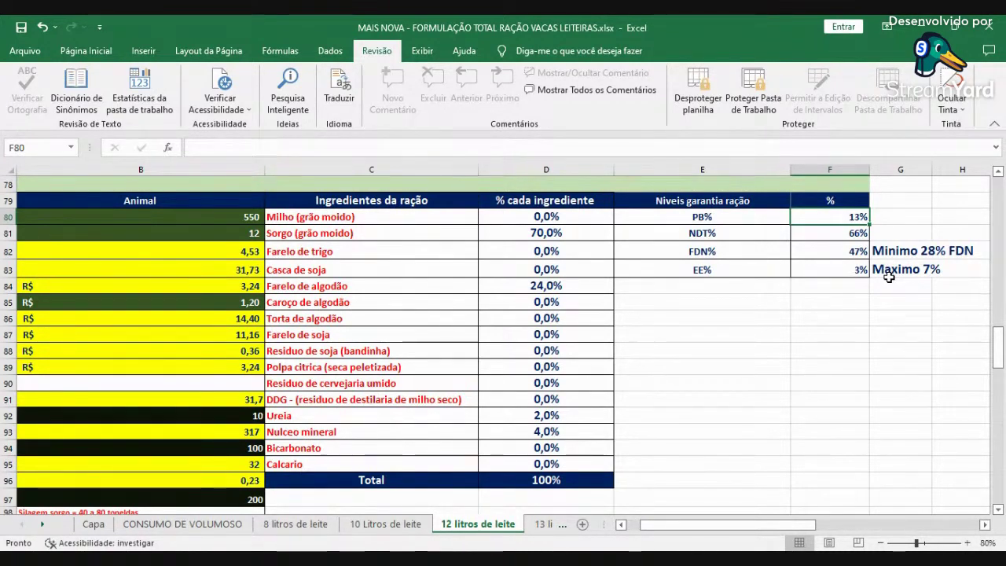
pyautogui.click(853, 274)
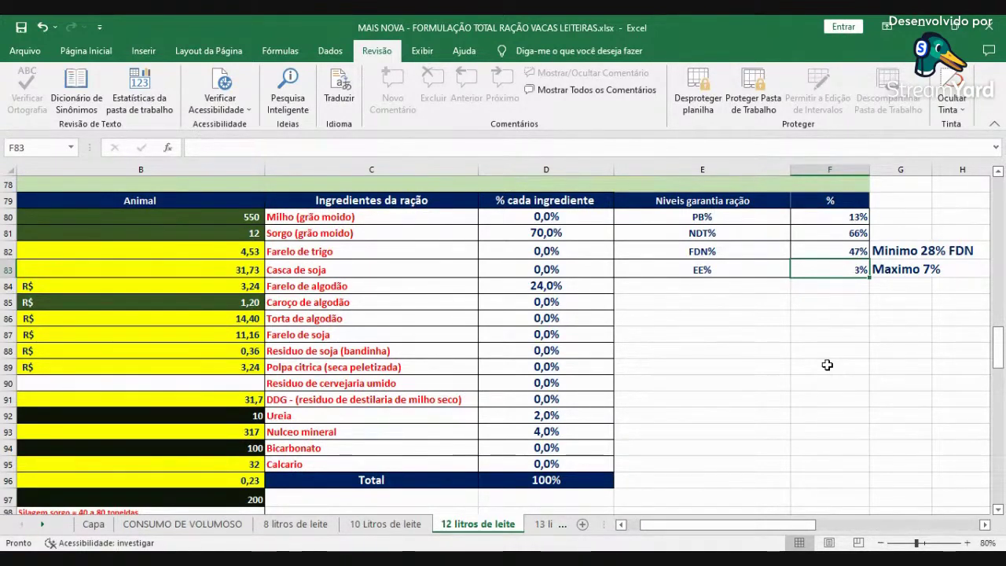
pyautogui.click(900, 252)
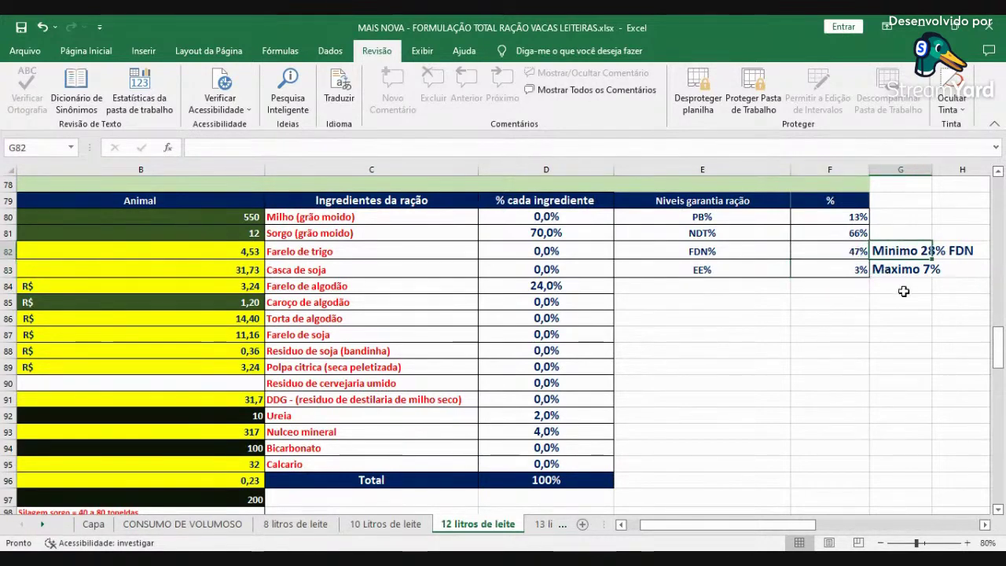
pyautogui.click(865, 347)
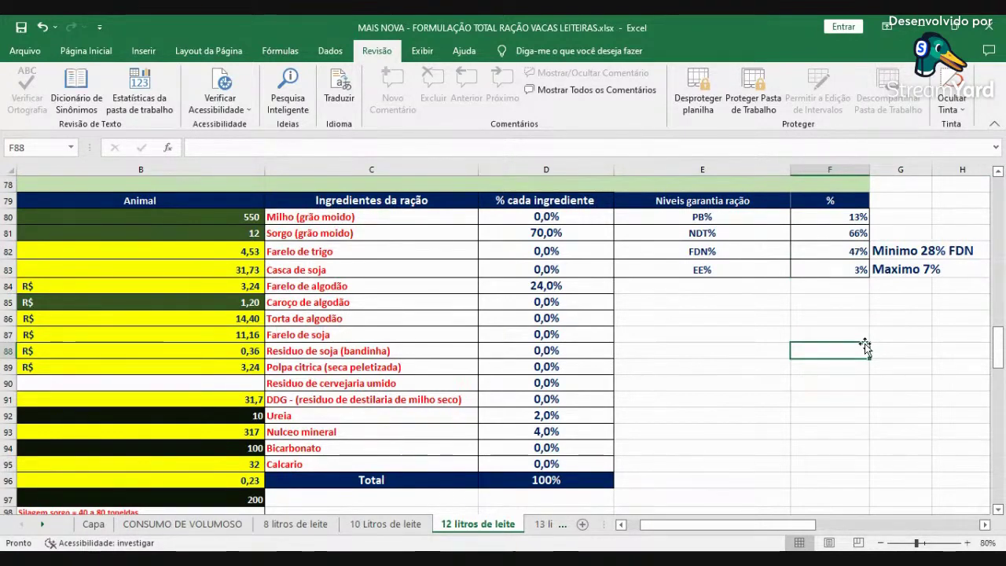
pyautogui.click(860, 252)
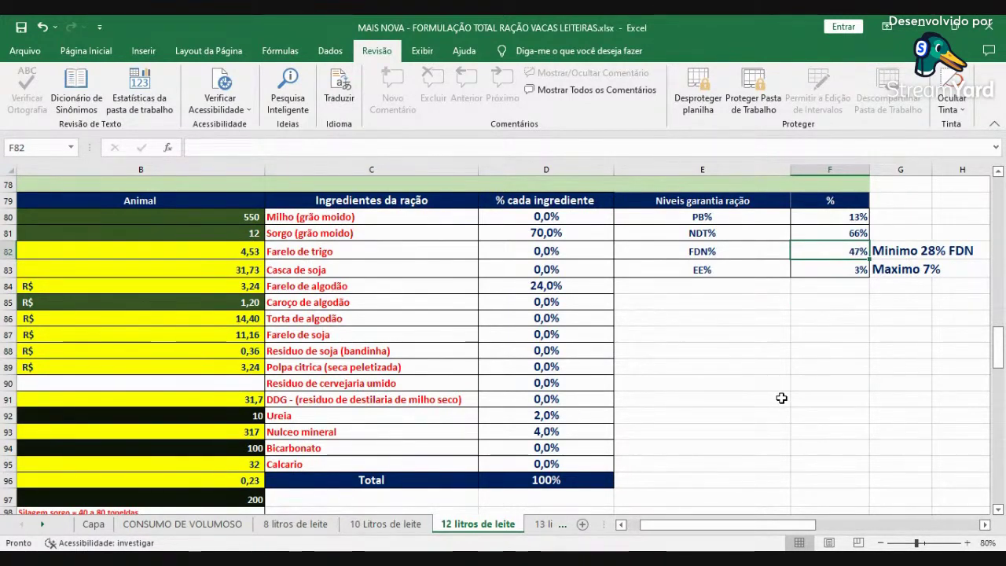
pyautogui.press('Down')
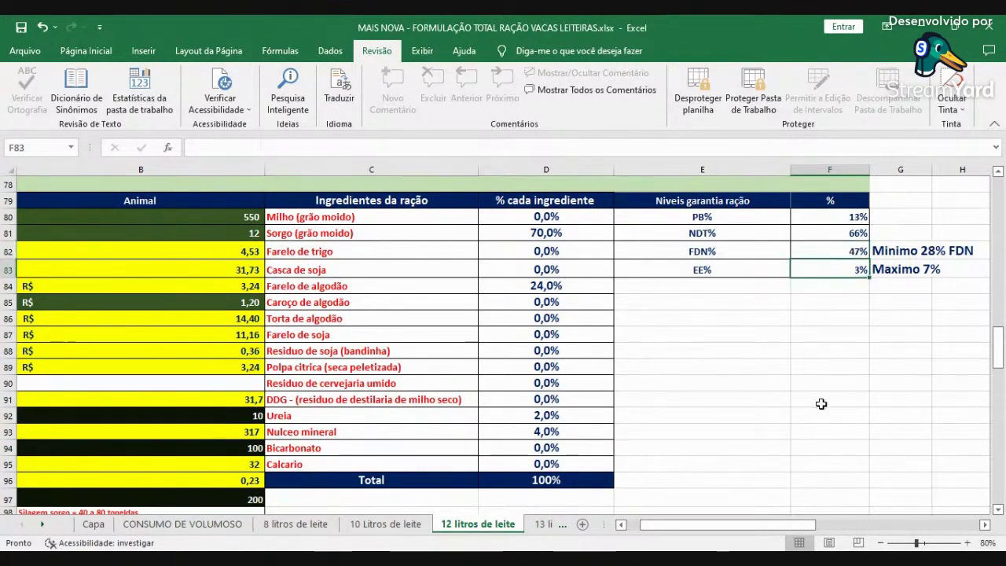
pyautogui.press('Right')
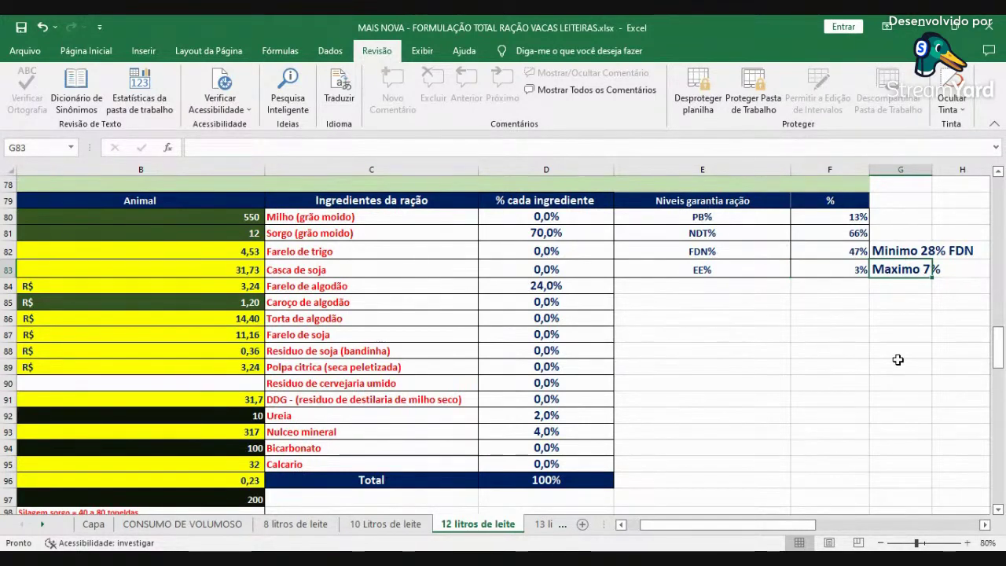
pyautogui.press('Left')
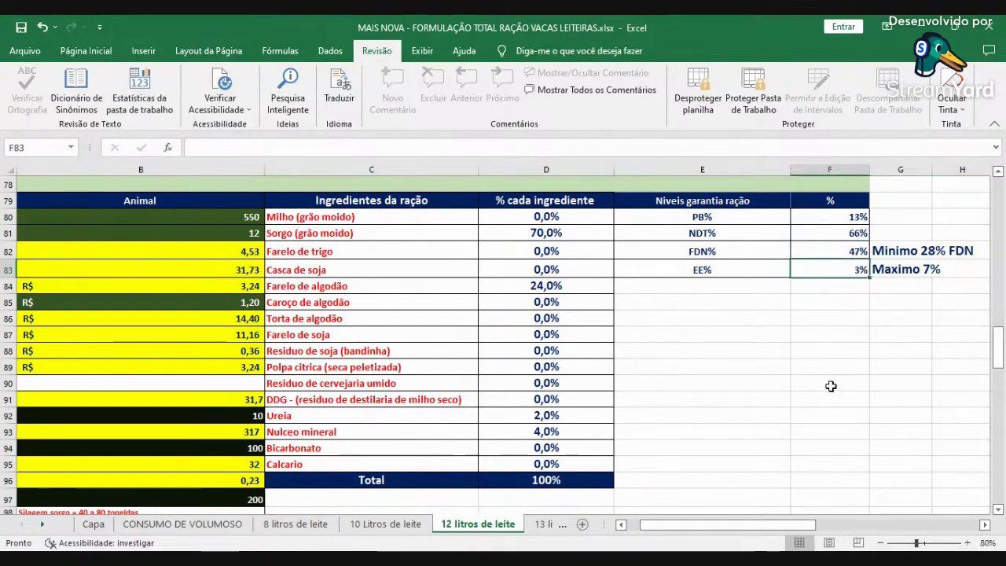
# - Set Peso vivo (kg) in the final report to 500
pyautogui.click(620, 525)
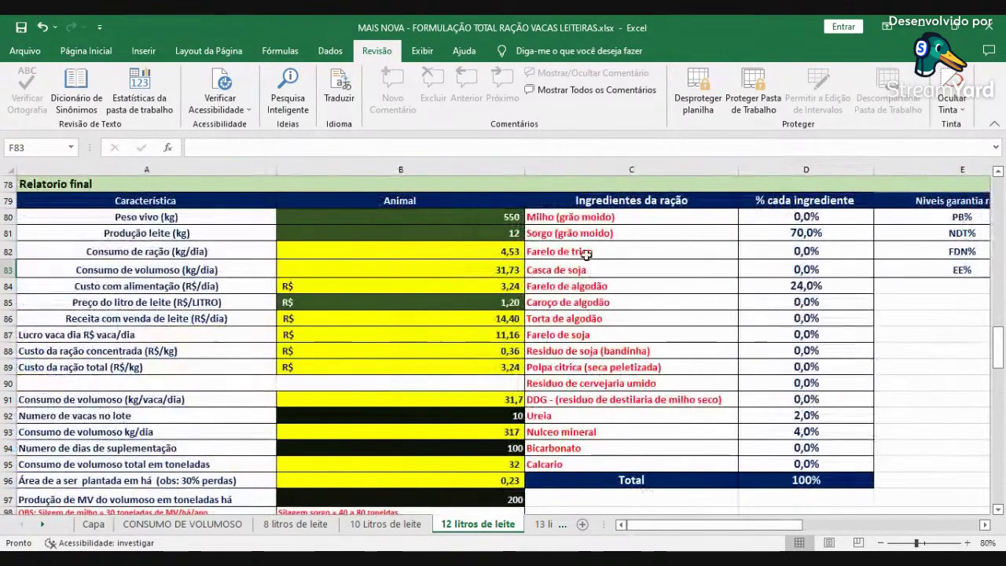
pyautogui.click(405, 216)
pyautogui.write('500')
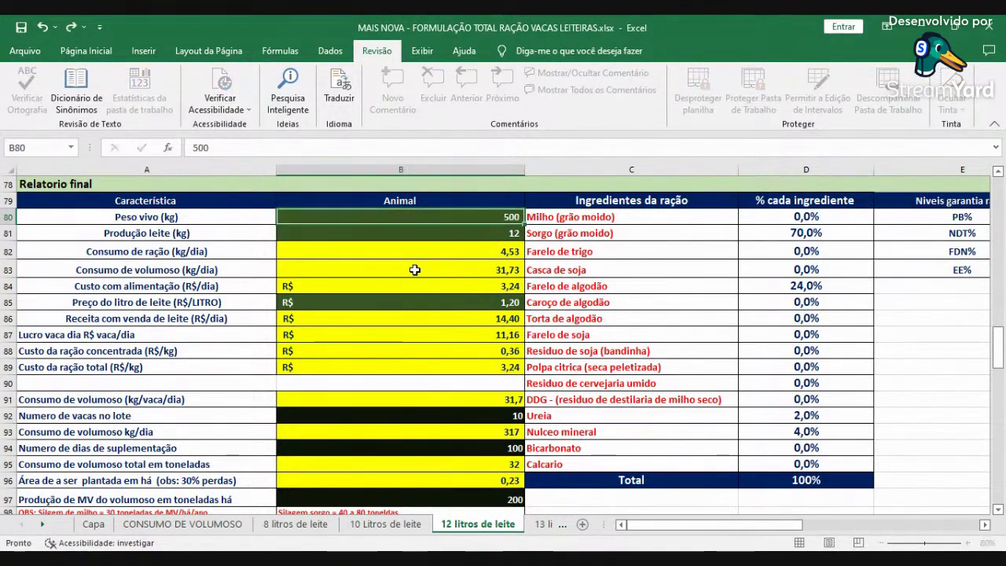
pyautogui.press('Return')
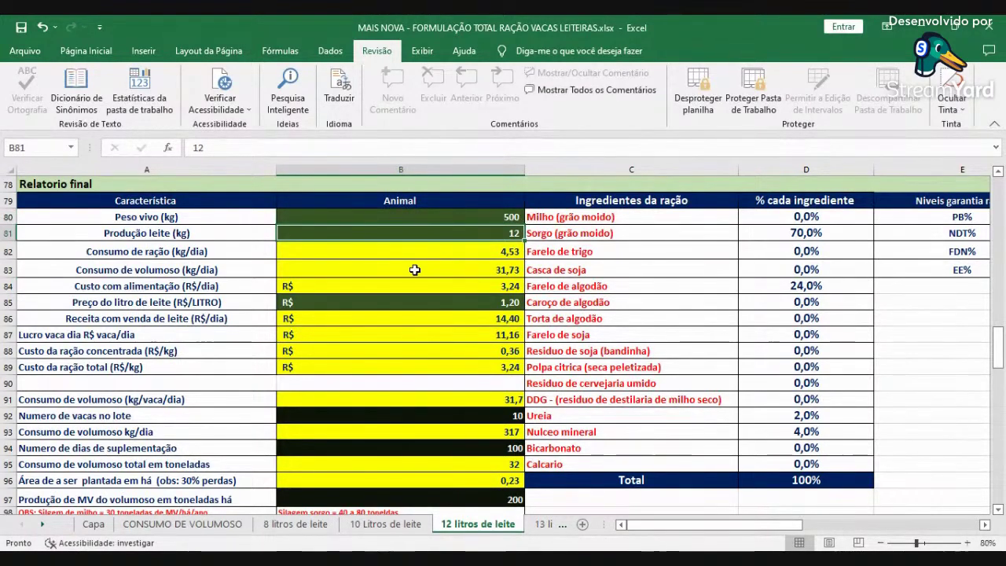
# - Check the Produção de MV do volumoso value against the reference yields for corn silage and sorghum silage
pyautogui.scroll(-2, 424, 290)
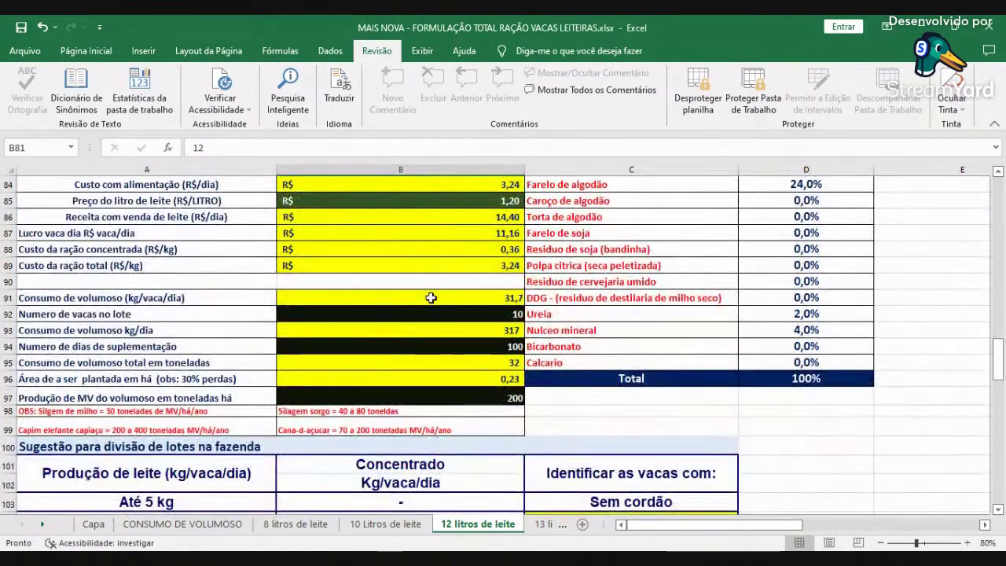
pyautogui.scroll(-1, 430, 296)
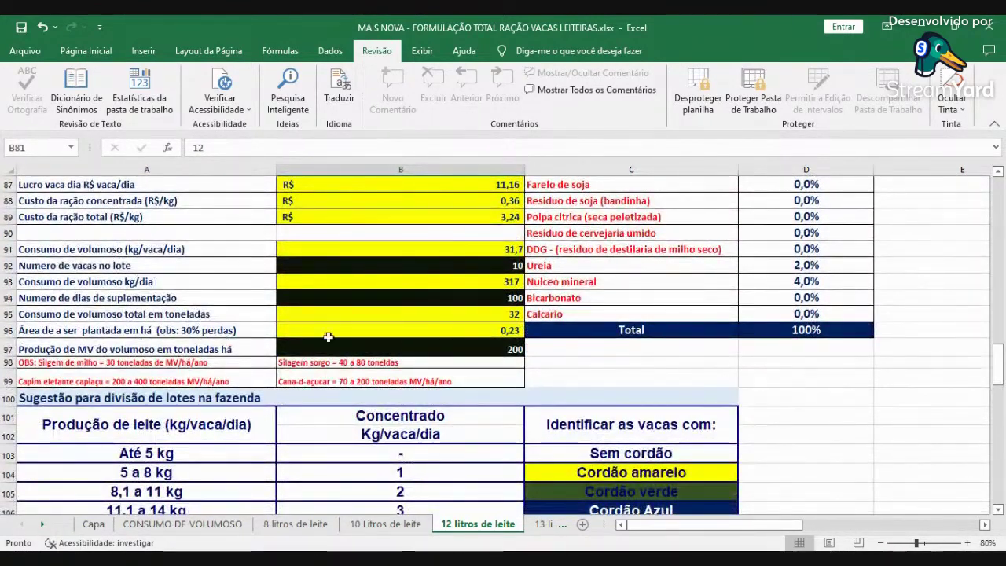
pyautogui.click(476, 349)
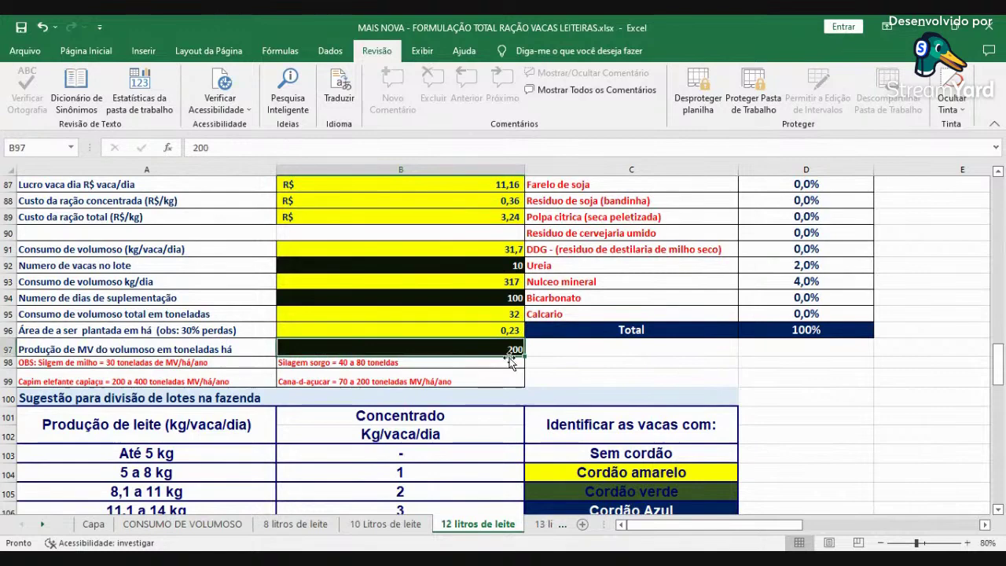
pyautogui.click(161, 363)
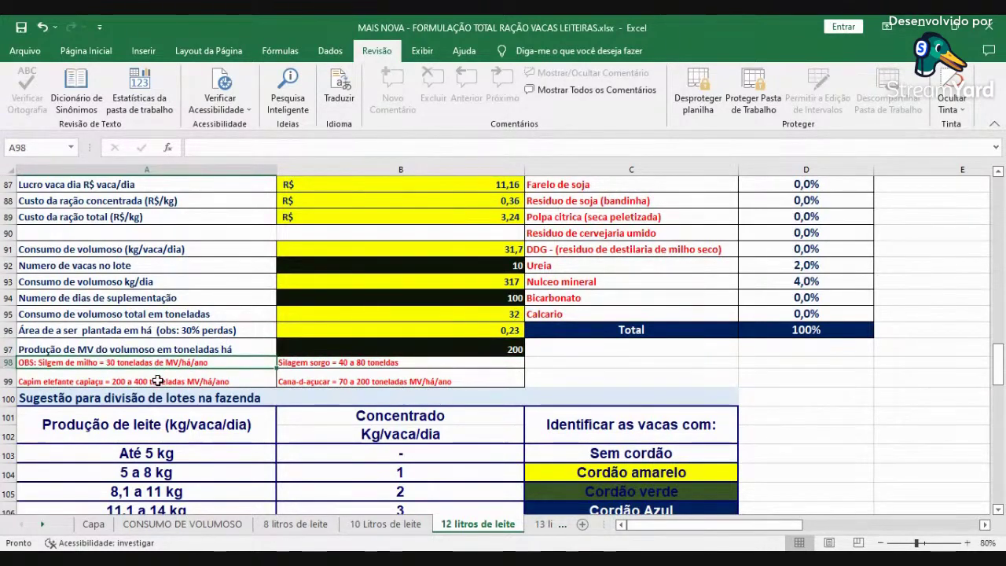
pyautogui.click(325, 363)
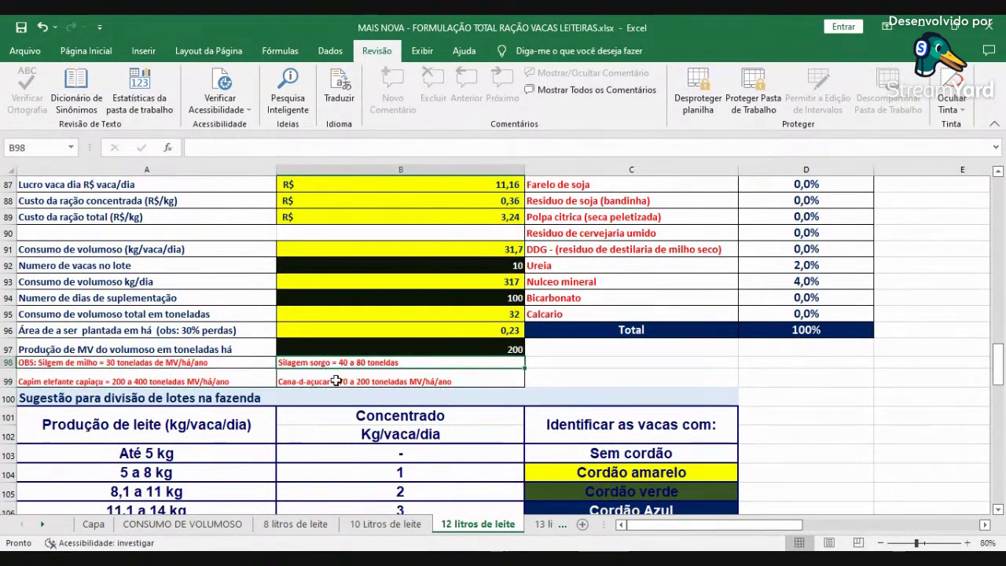
# - Check the Cana-d-açucar reference yield and the suggested division of lots by milk production, concentrate amount and identification cord
pyautogui.click(335, 380)
pyautogui.scroll(3, 507, 327)
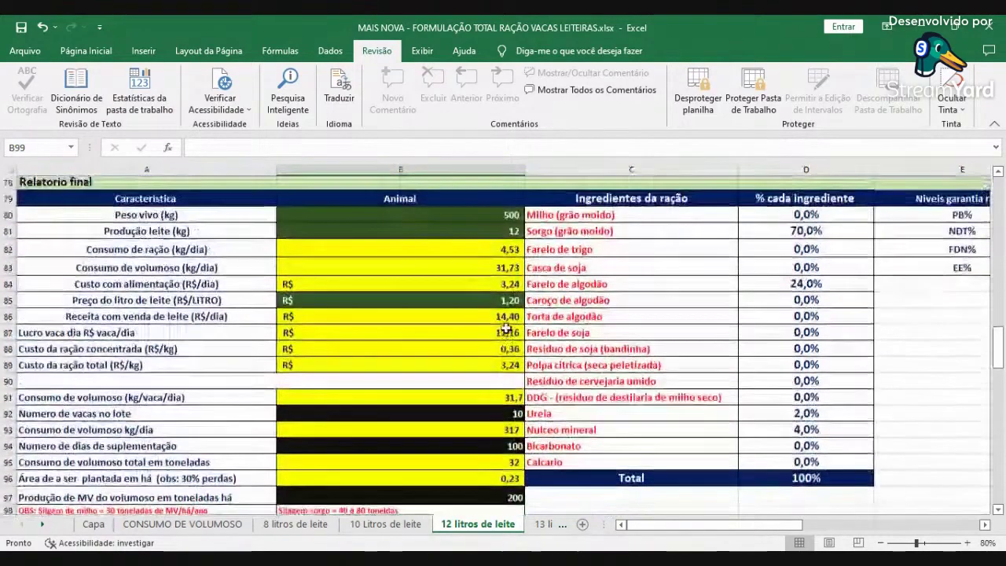
pyautogui.scroll(-9, 782, 318)
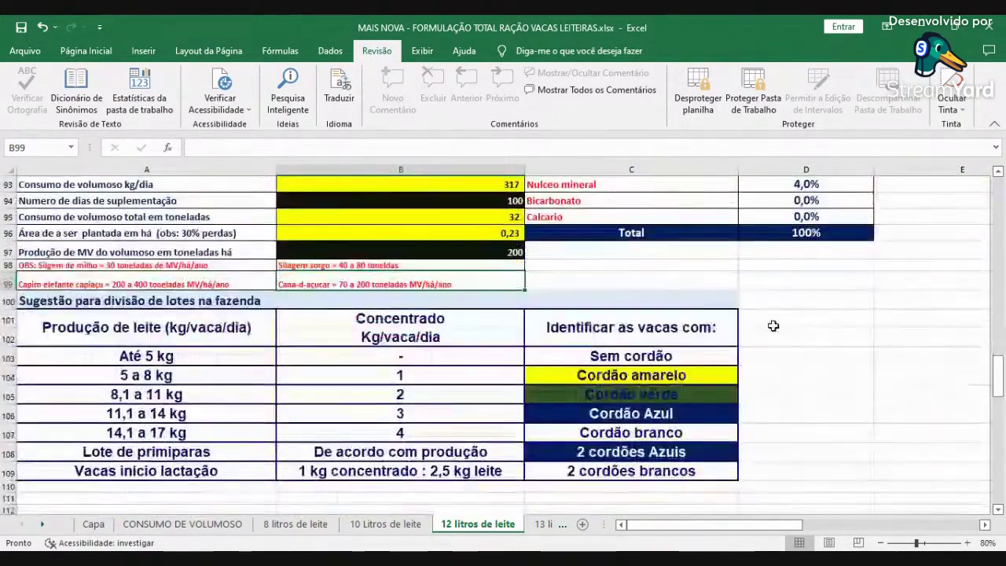
pyautogui.scroll(-1, 770, 328)
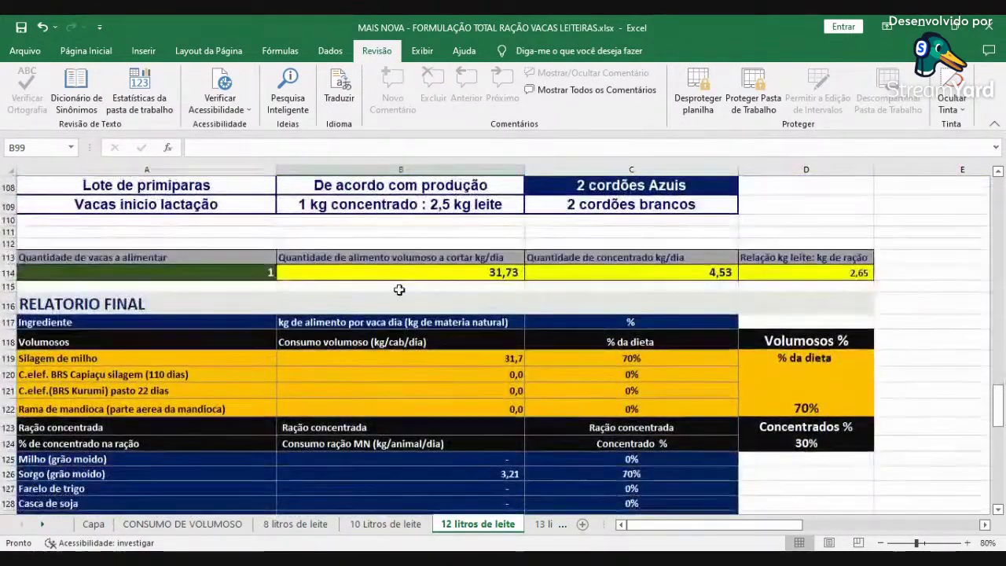
# - Check the number of cows to feed, the daily forage and concentrate quantities, and the milk-to-ration ratio in row 114
pyautogui.click(210, 267)
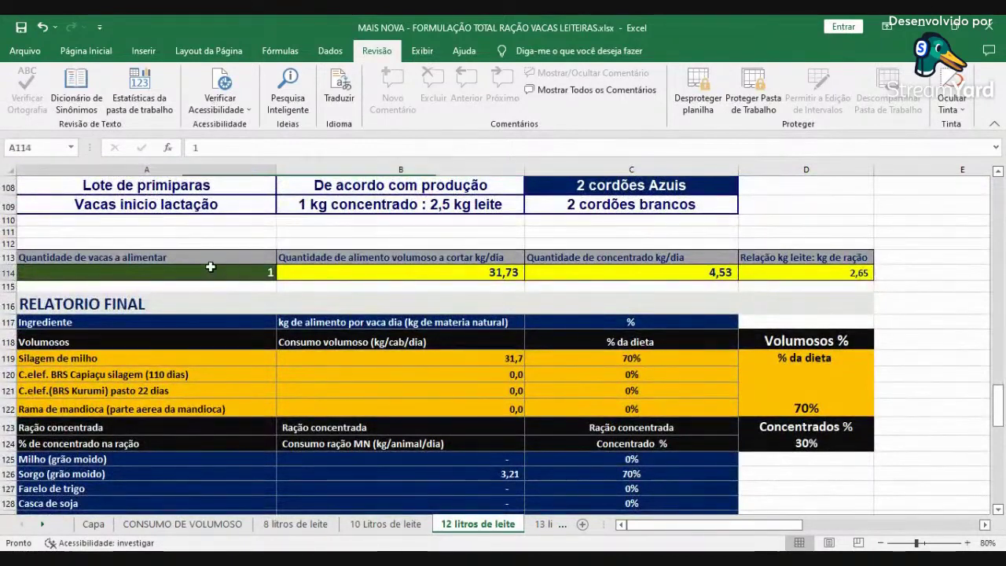
pyautogui.click(407, 274)
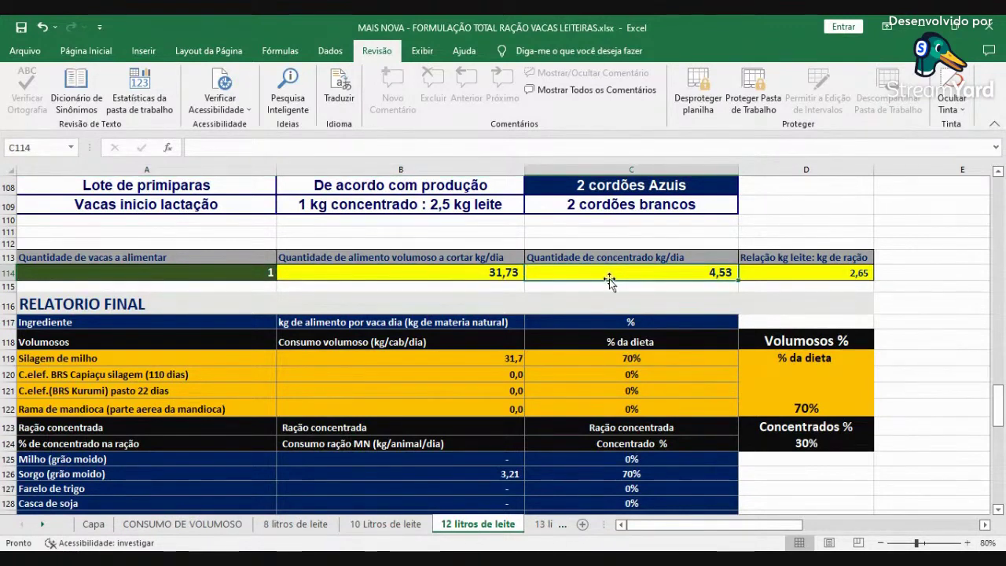
pyautogui.click(814, 271)
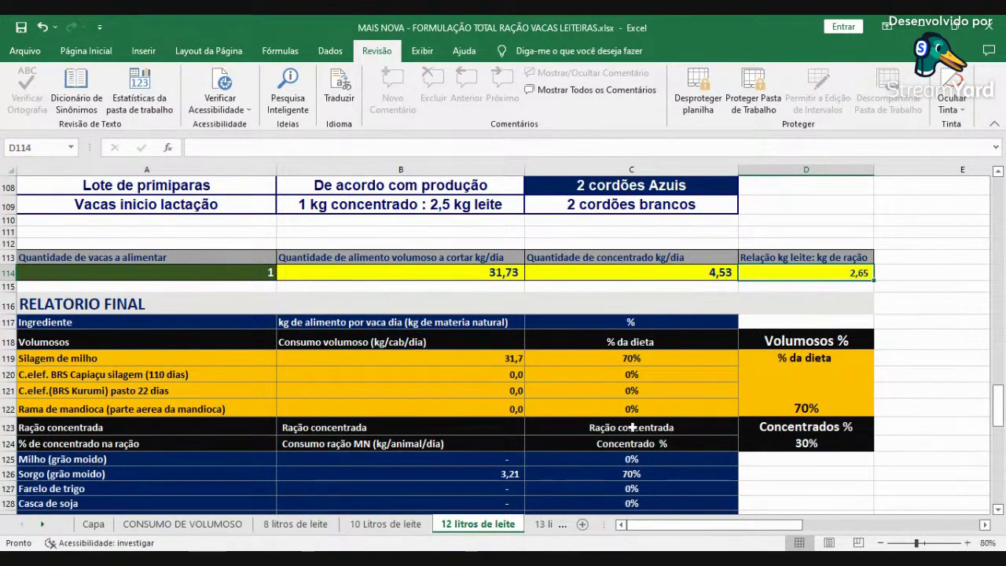
# - Review the RELATORIO FINAL ingredient amounts per cow, followed by the lot's consumption per day and per feeding
pyautogui.scroll(-2, 632, 405)
pyautogui.scroll(-9, 588, 405)
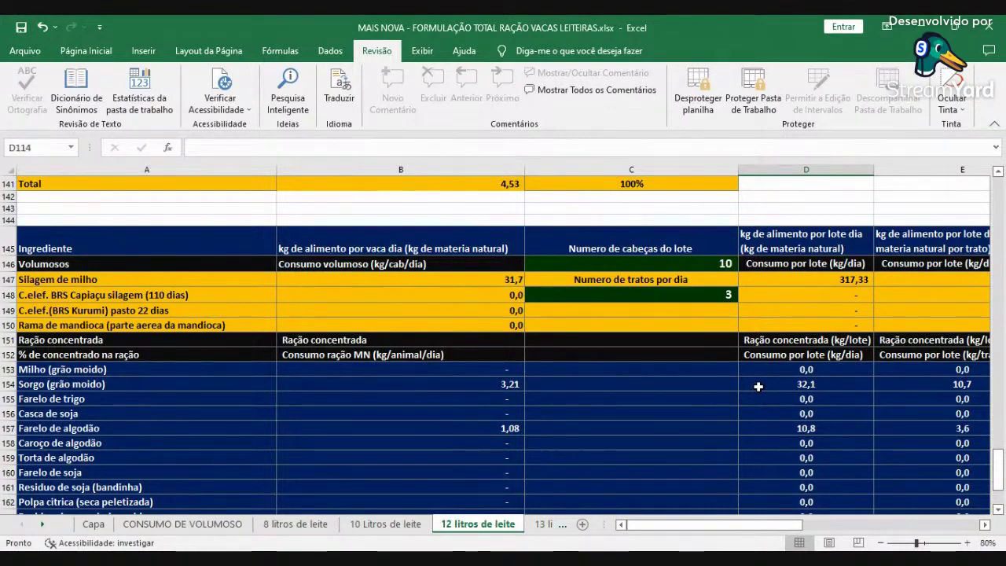
pyautogui.scroll(-2, 786, 314)
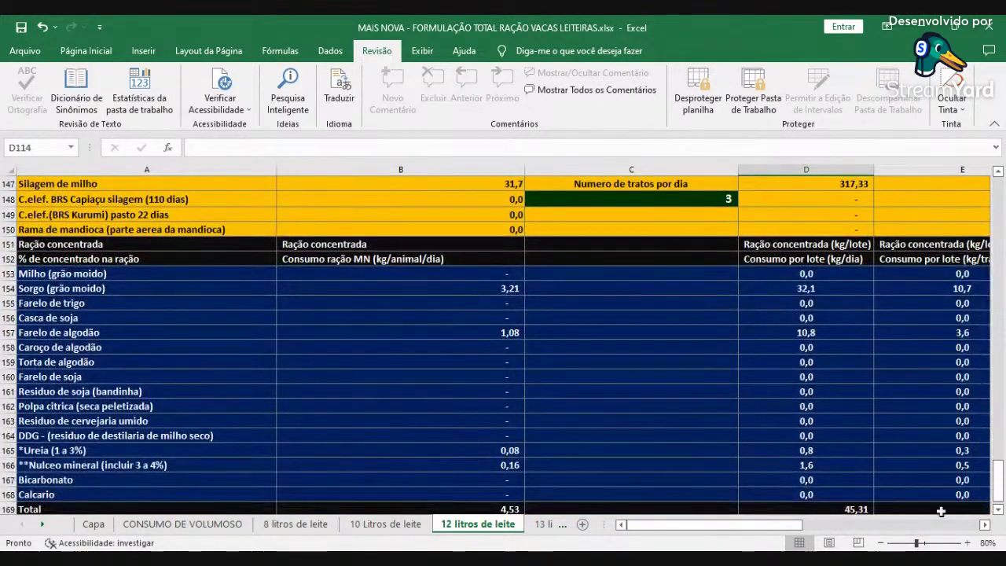
pyautogui.scroll(4, 606, 358)
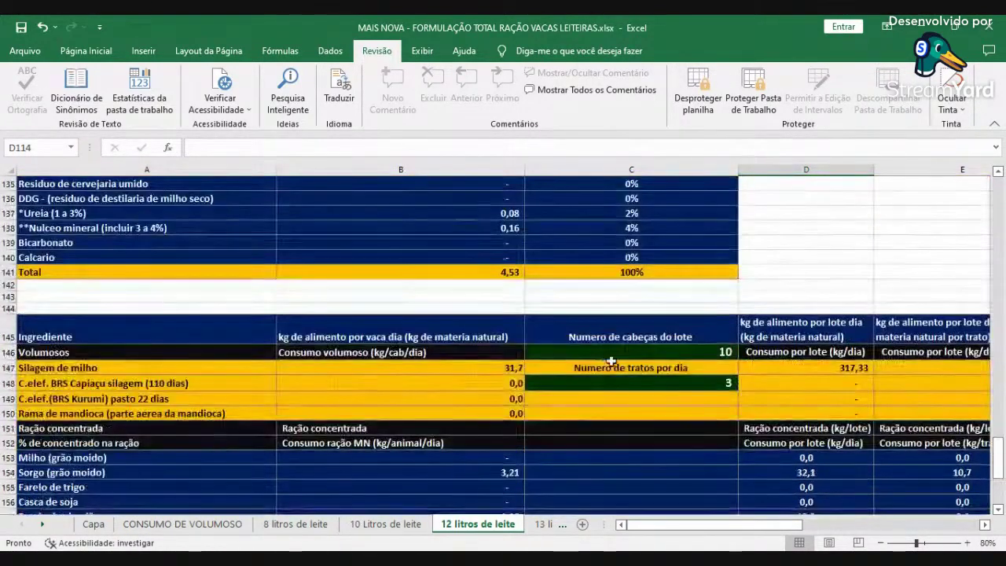
pyautogui.click(985, 525)
pyautogui.click(985, 524)
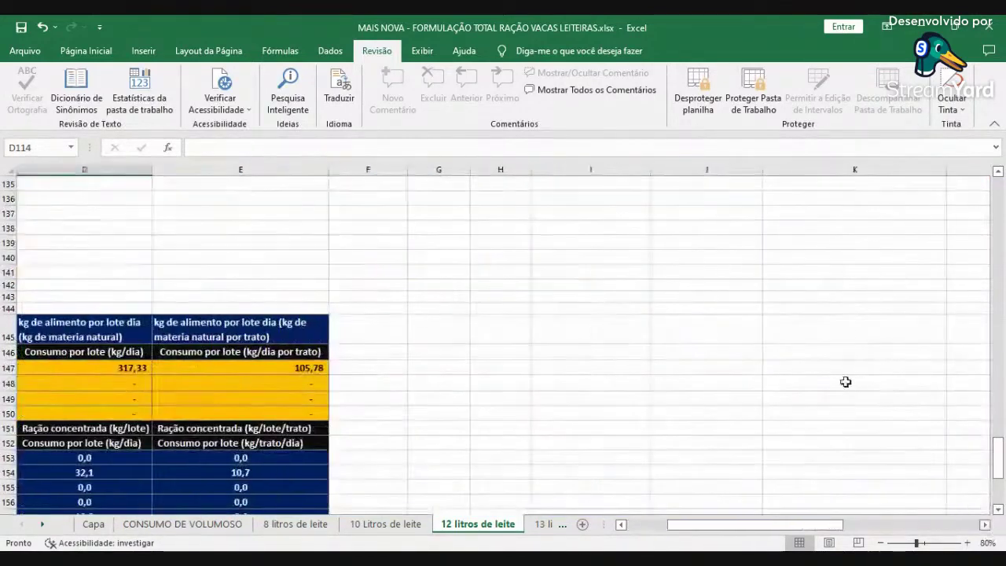
# - Examine the per-head and whole-lot consumption and cost figures for concentrate, forage and the combined diet
pyautogui.scroll(8, 803, 346)
pyautogui.scroll(4, 802, 353)
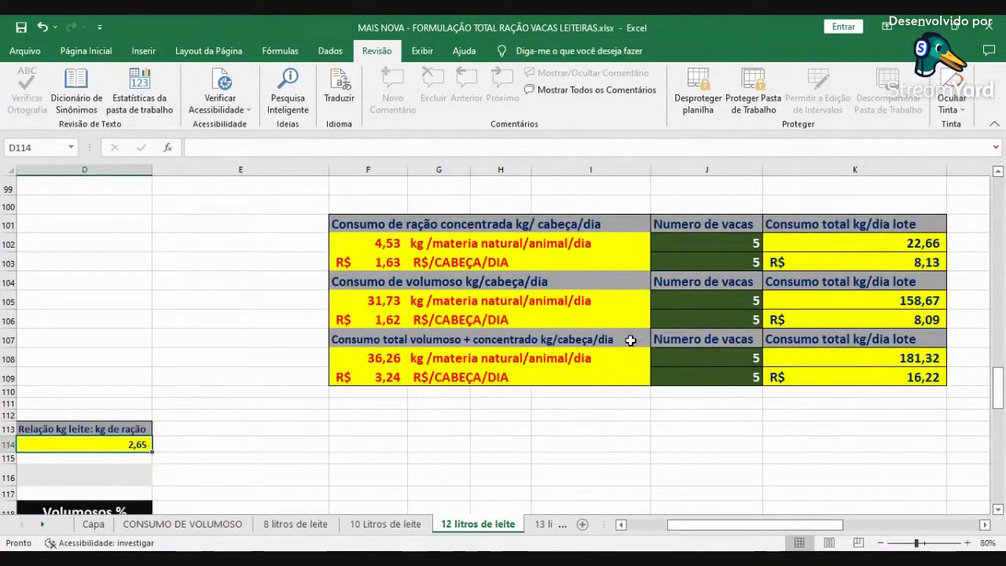
pyautogui.click(662, 524)
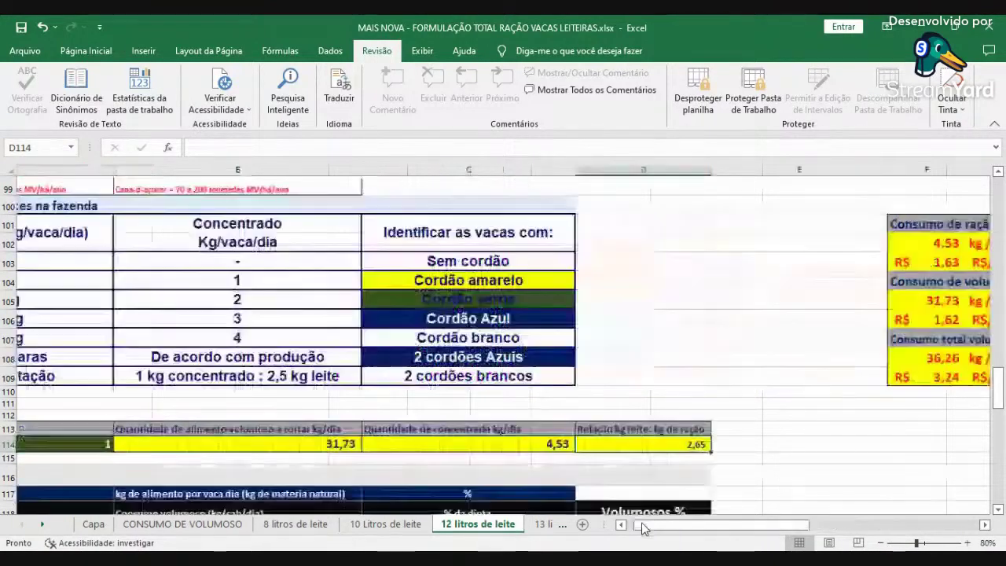
# - Go back to the beginning of the 12 litros de leite sheet and open the Capa sheet
pyautogui.scroll(20, 366, 380)
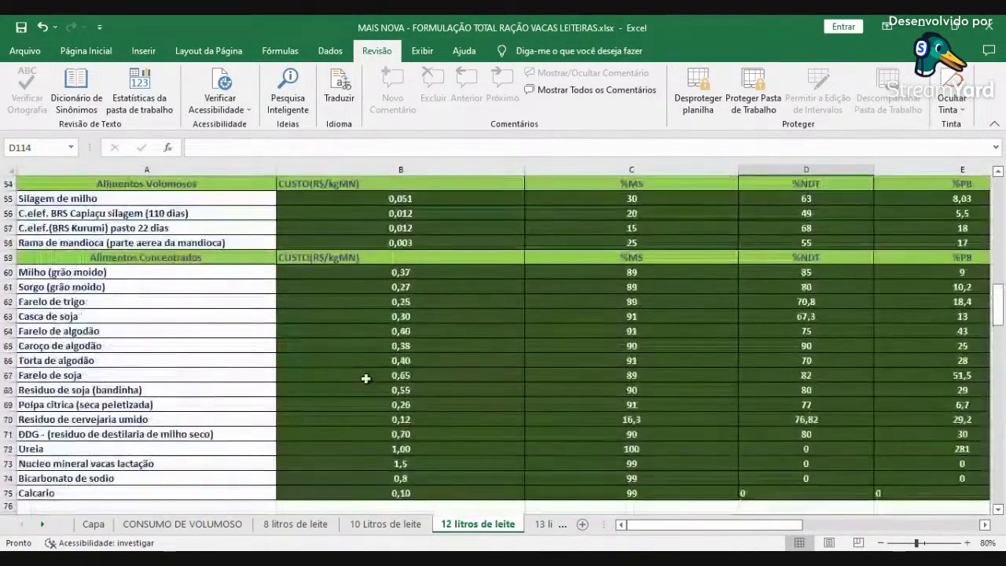
pyautogui.scroll(13, 366, 379)
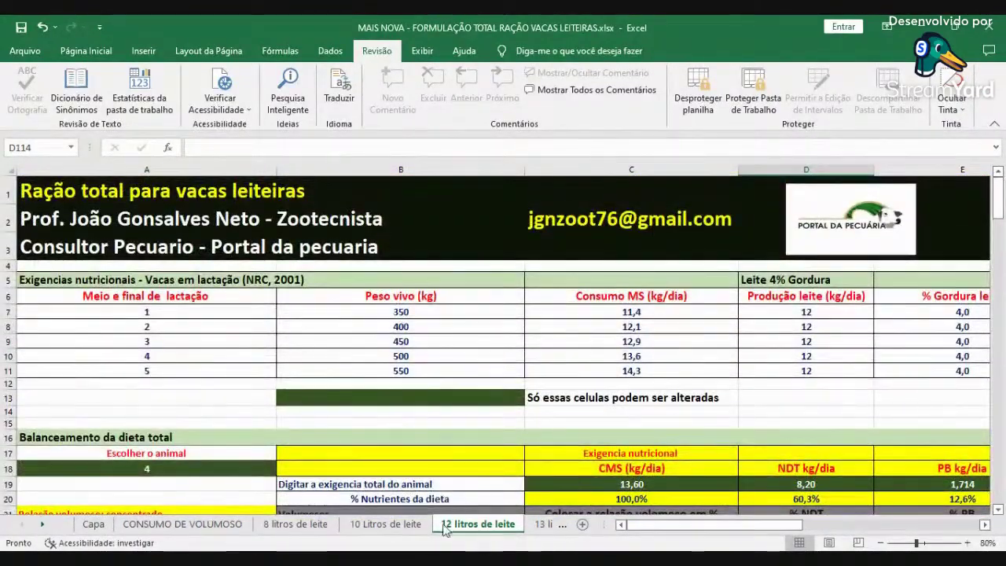
pyautogui.click(93, 523)
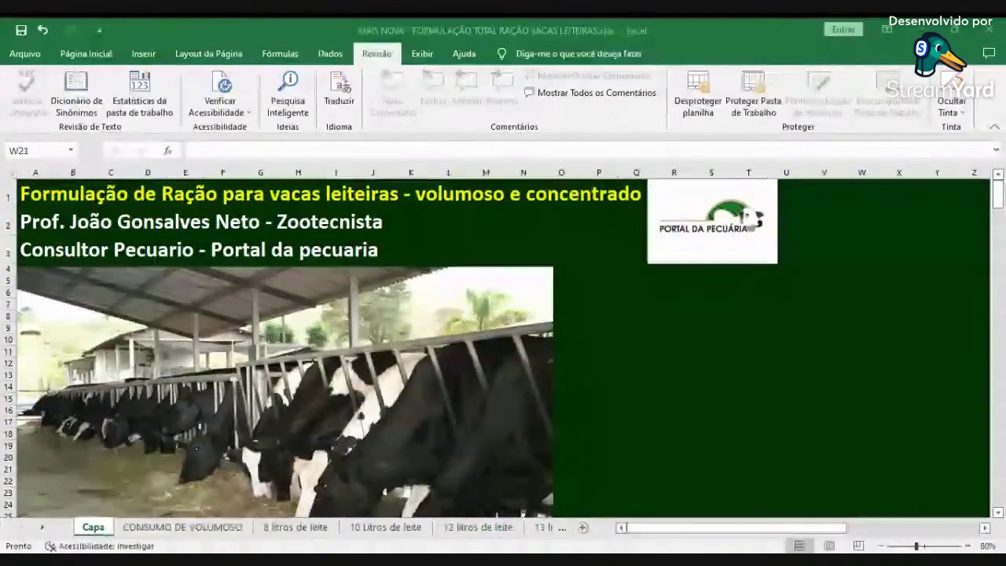